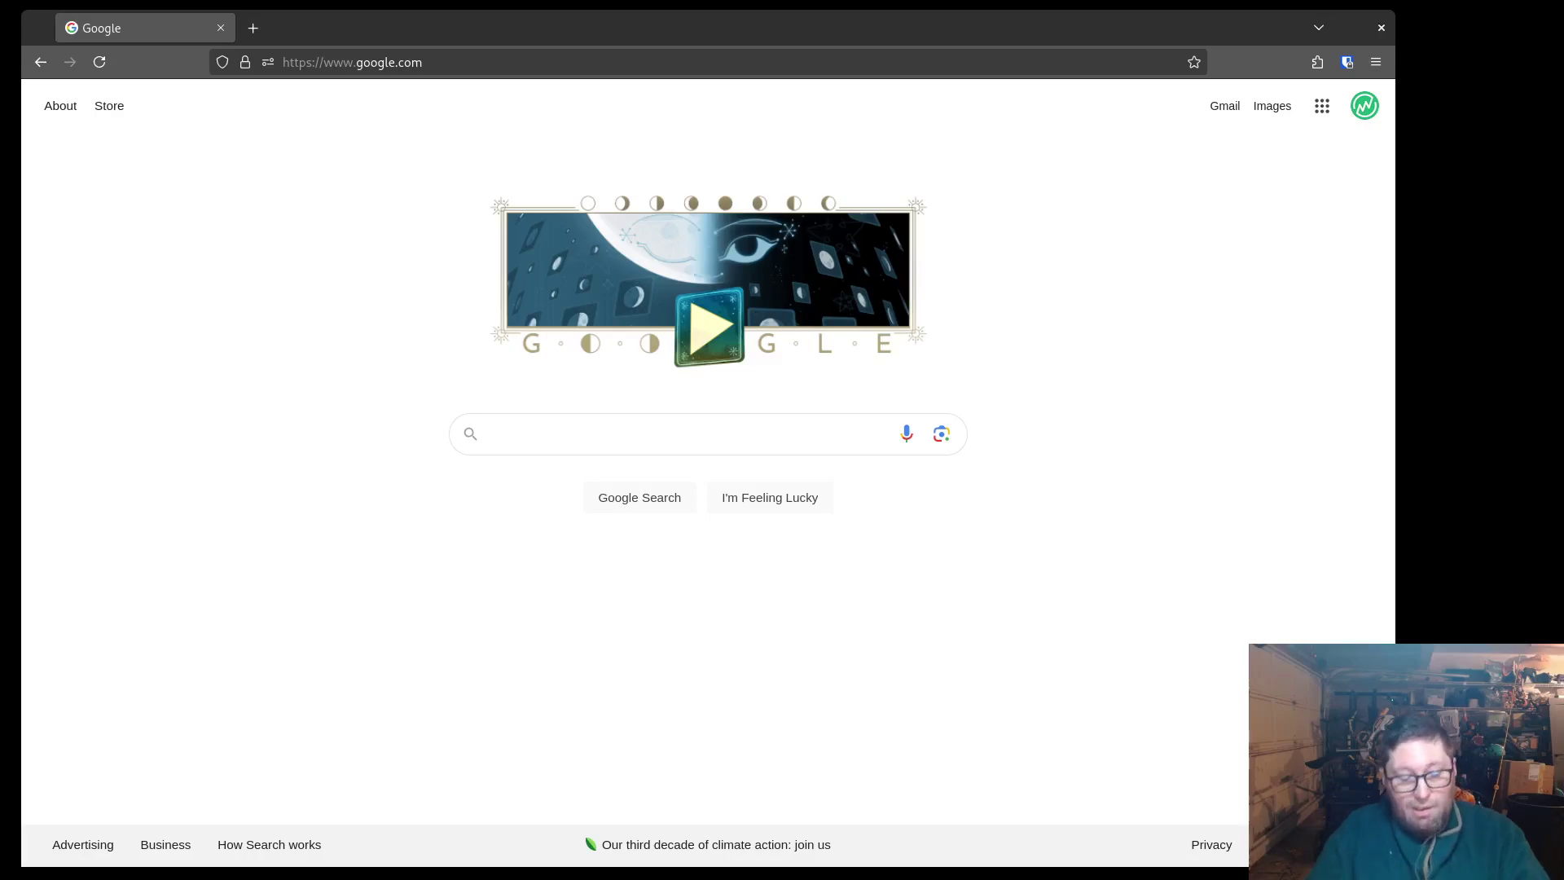
Search Google for 'nixos', open the nixos.org result and scroll through the homepage
{"action": "left_click", "coordinate": [541, 440]}
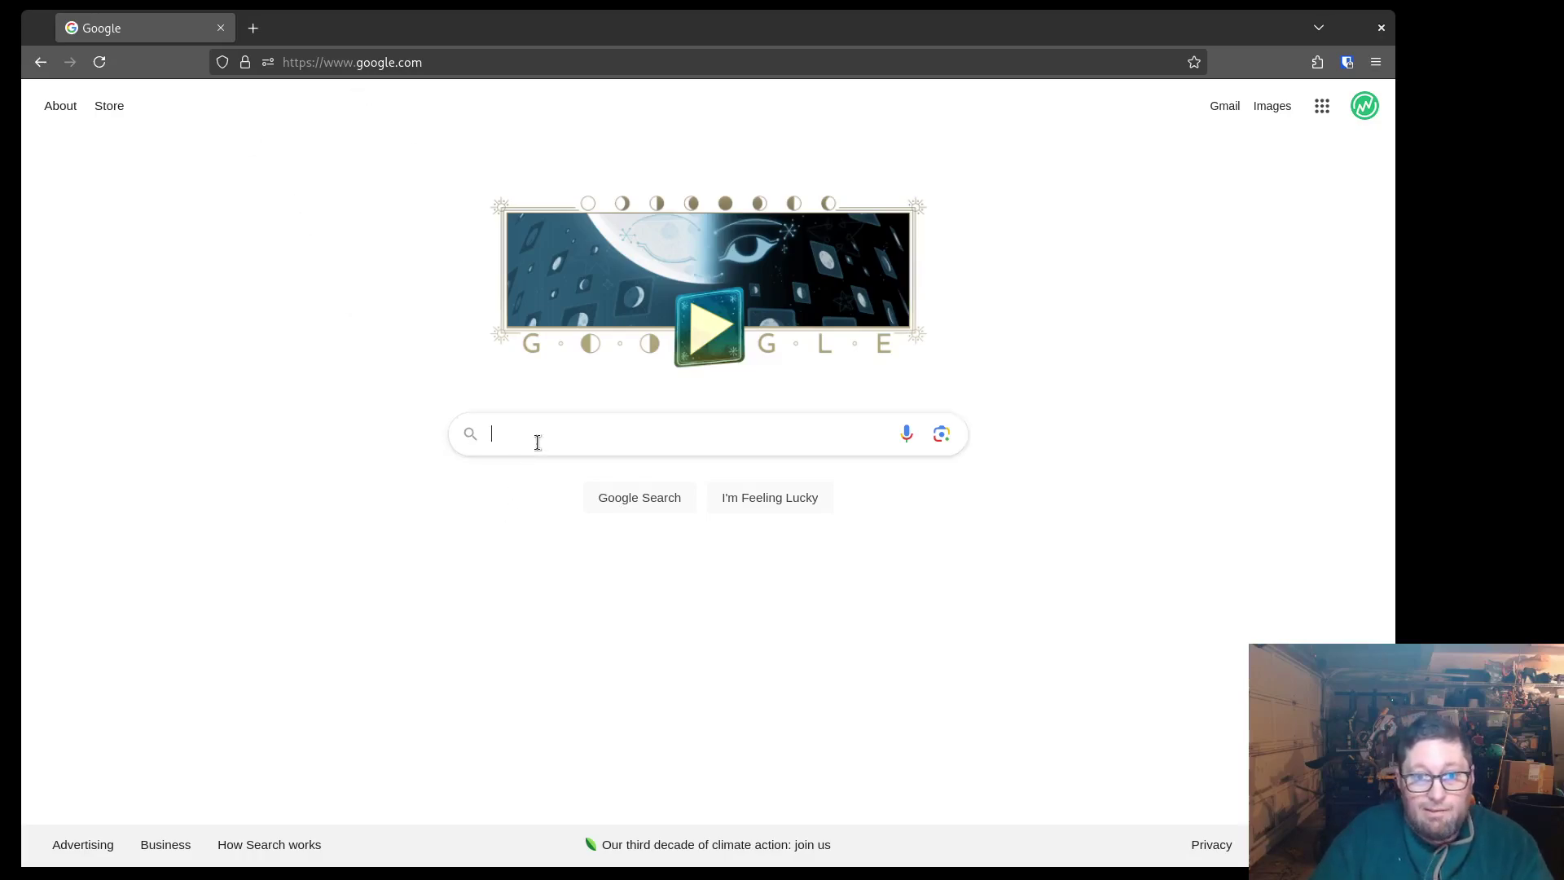
{"action": "type", "text": "nixos"}
{"action": "key", "text": "Return"}
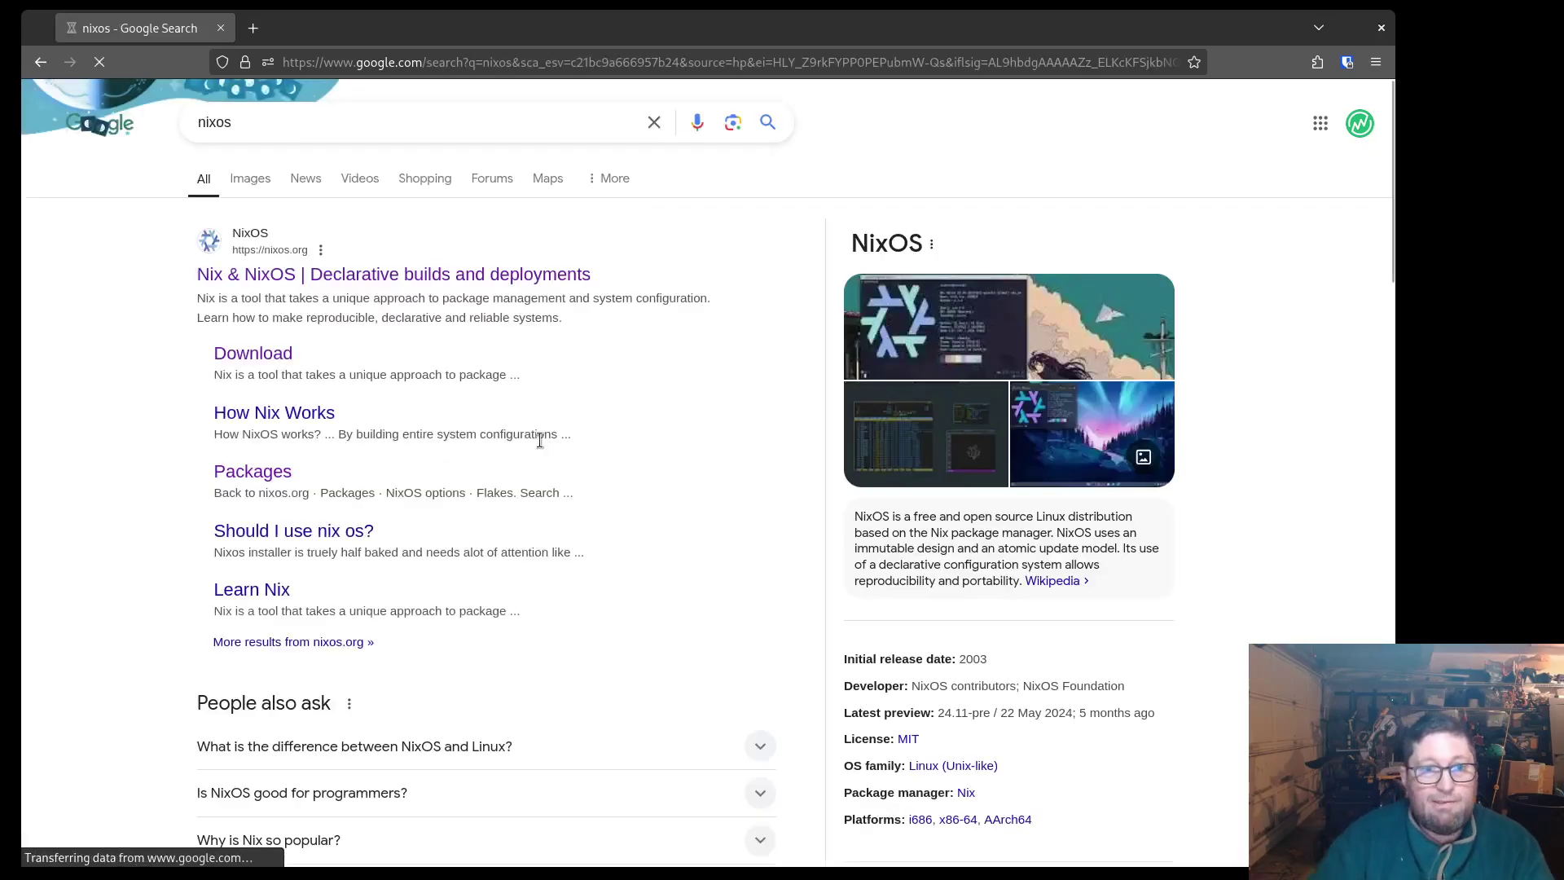
{"action": "left_click", "coordinate": [326, 272]}
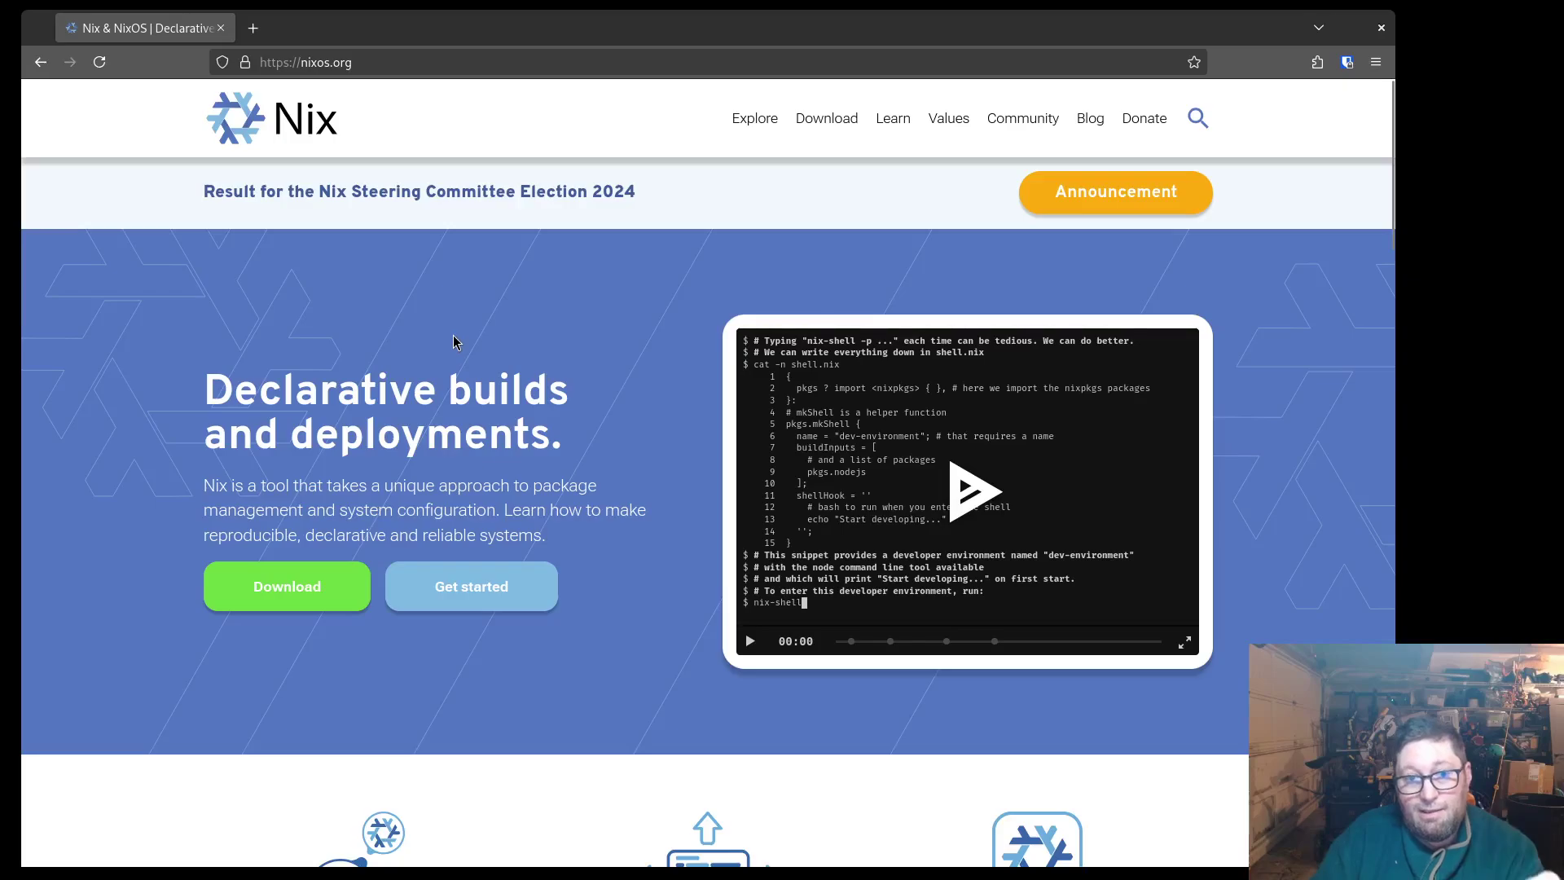
{"action": "scroll", "coordinate": [453, 335], "scroll_direction": "down", "scroll_amount": 2}
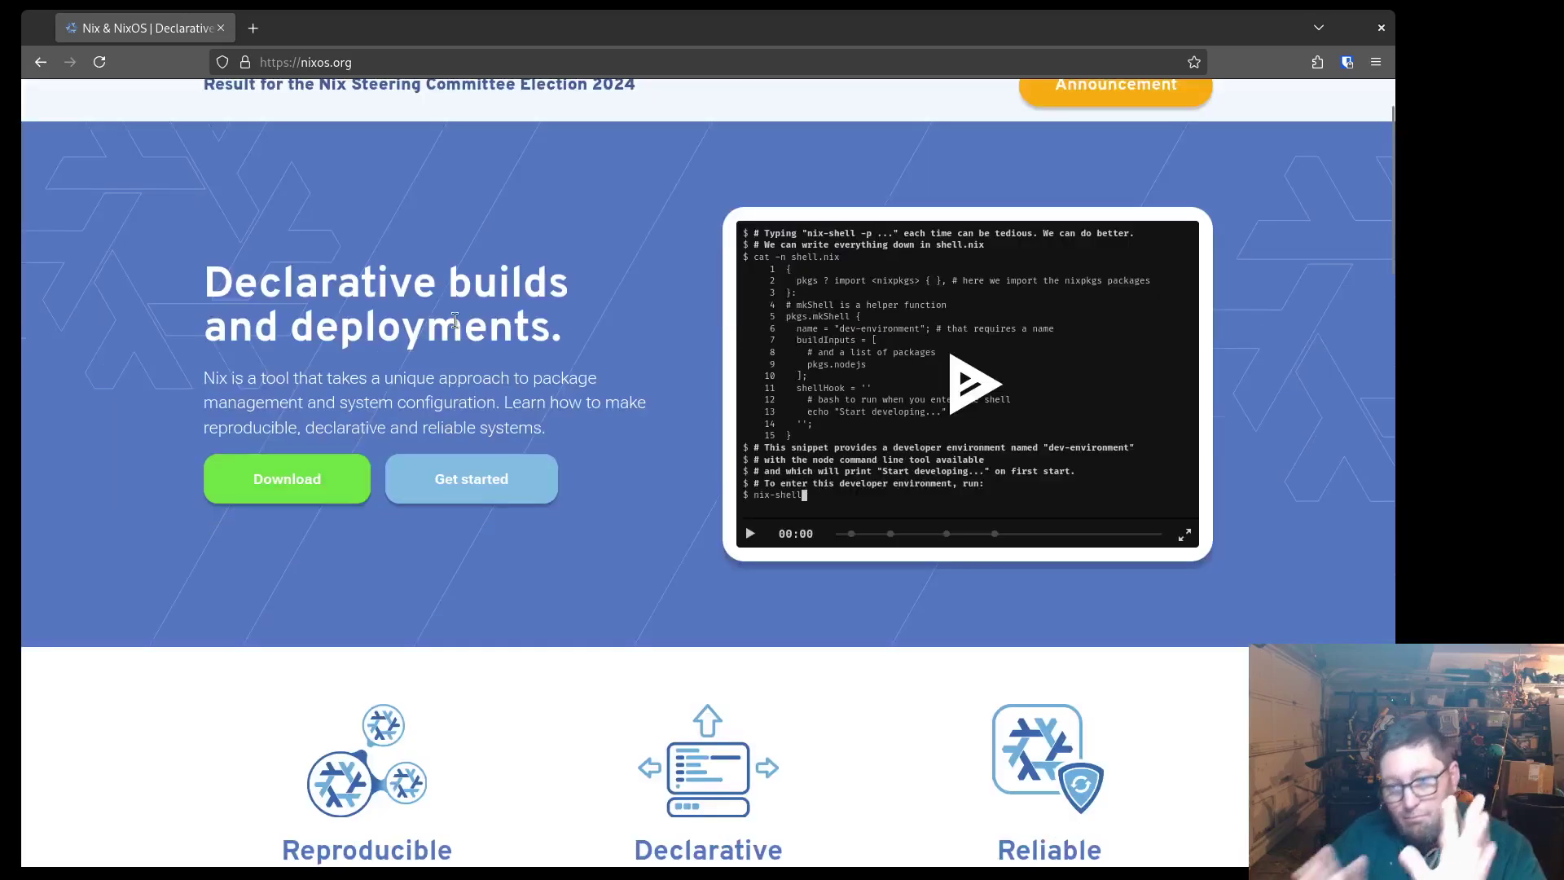
{"action": "scroll", "coordinate": [494, 292], "scroll_direction": "down", "scroll_amount": 5}
{"action": "scroll", "coordinate": [494, 291], "scroll_direction": "up", "scroll_amount": 6}
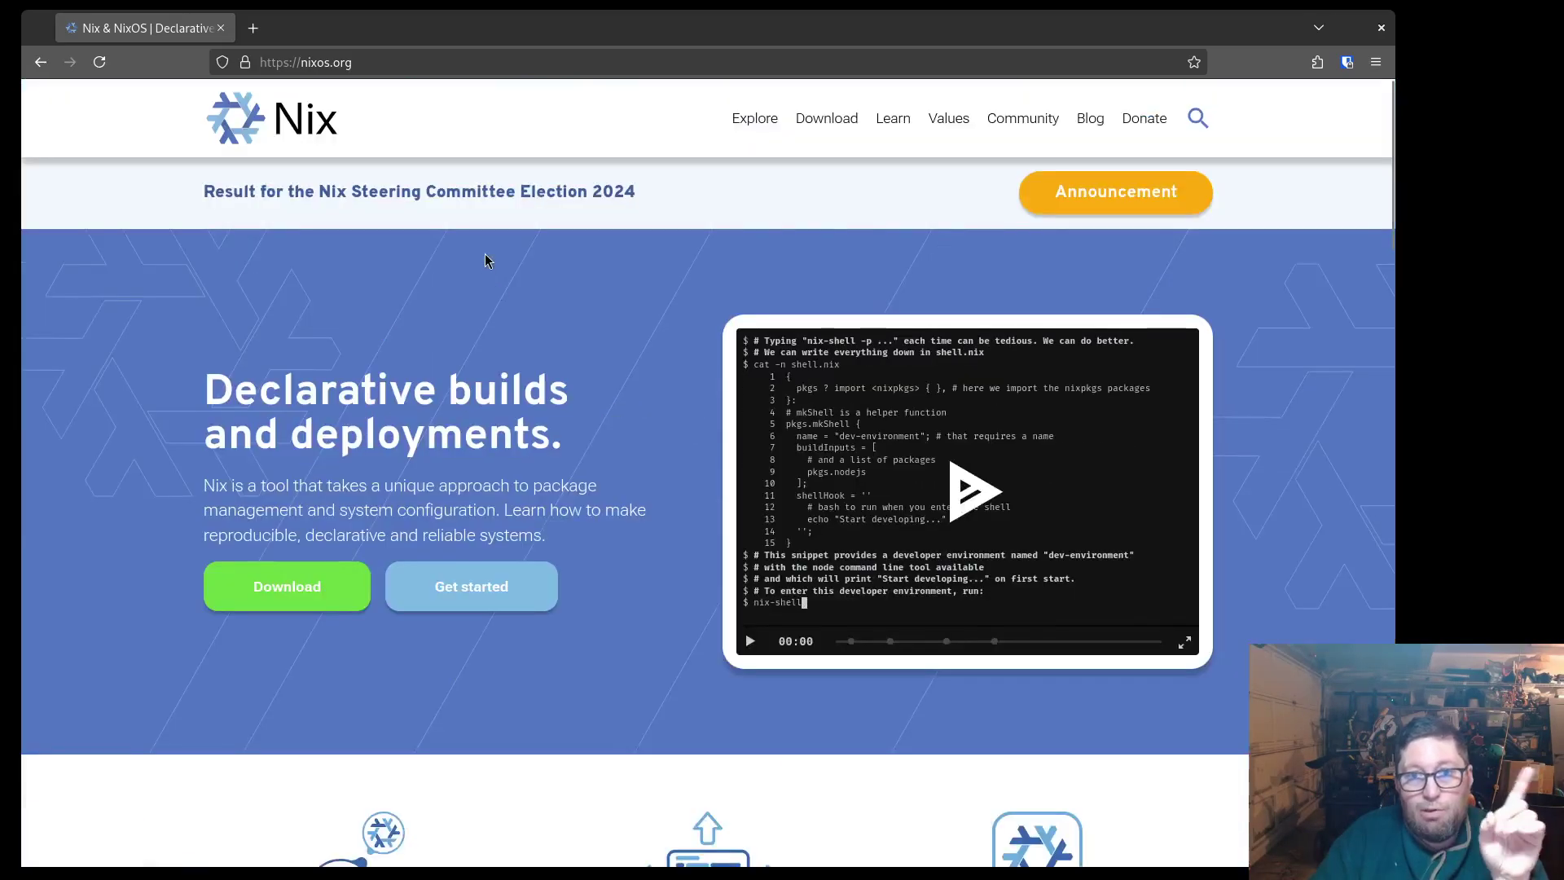
{"action": "scroll", "coordinate": [489, 257], "scroll_direction": "down", "scroll_amount": 5}
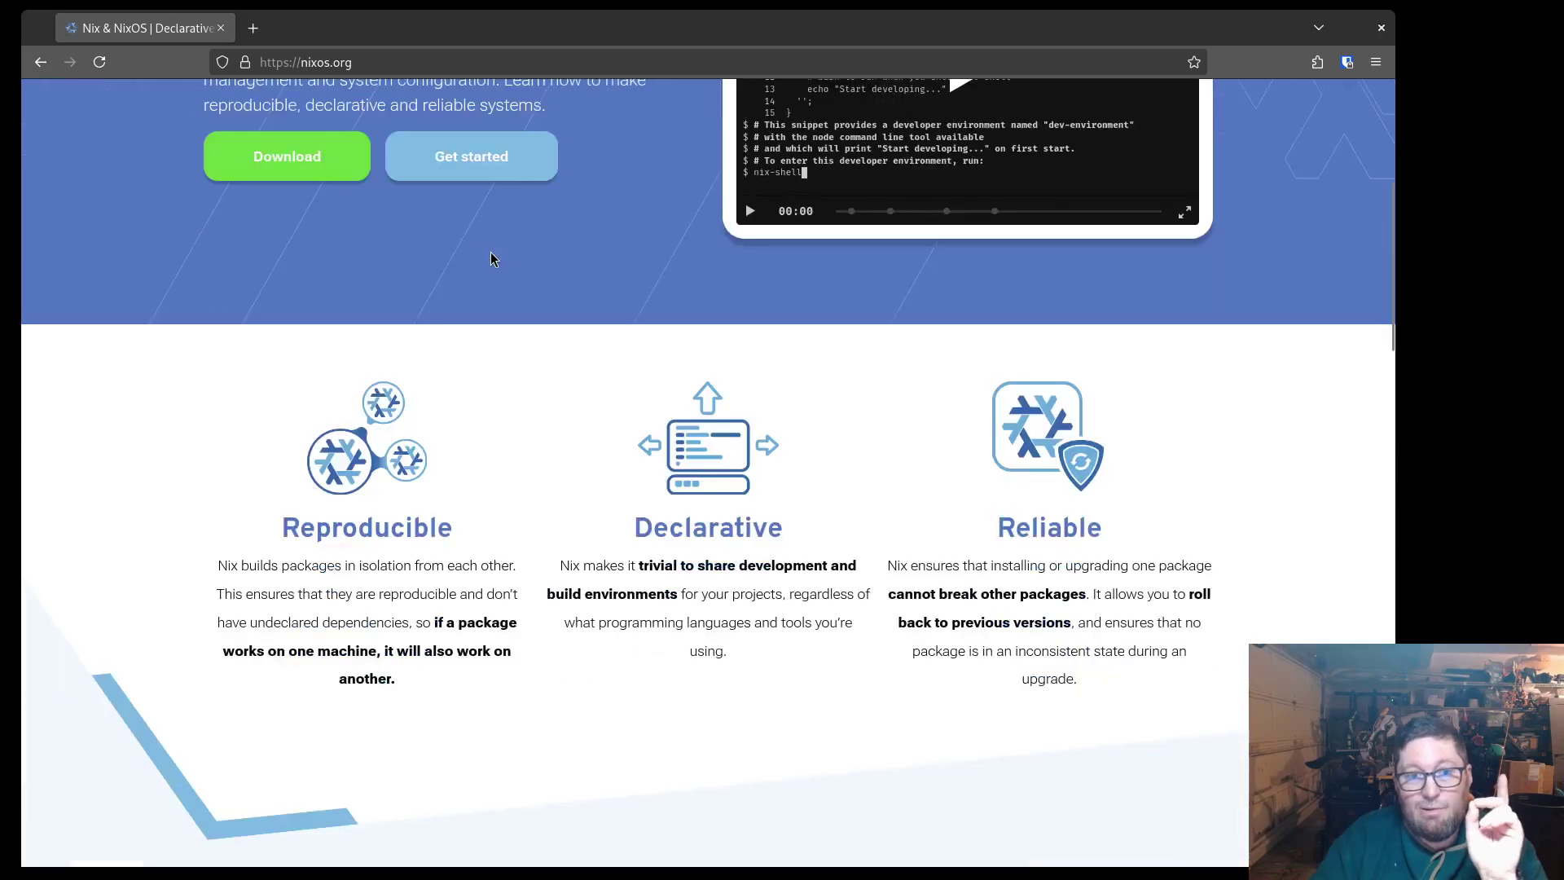
Download the NixOS GNOME 64-bit Intel/AMD ISO from the Download page, then switch to GNOME Boxes
{"action": "left_click", "coordinate": [282, 156]}
{"action": "scroll", "coordinate": [446, 375], "scroll_direction": "down", "scroll_amount": 3}
{"action": "scroll", "coordinate": [454, 391], "scroll_direction": "down", "scroll_amount": 2}
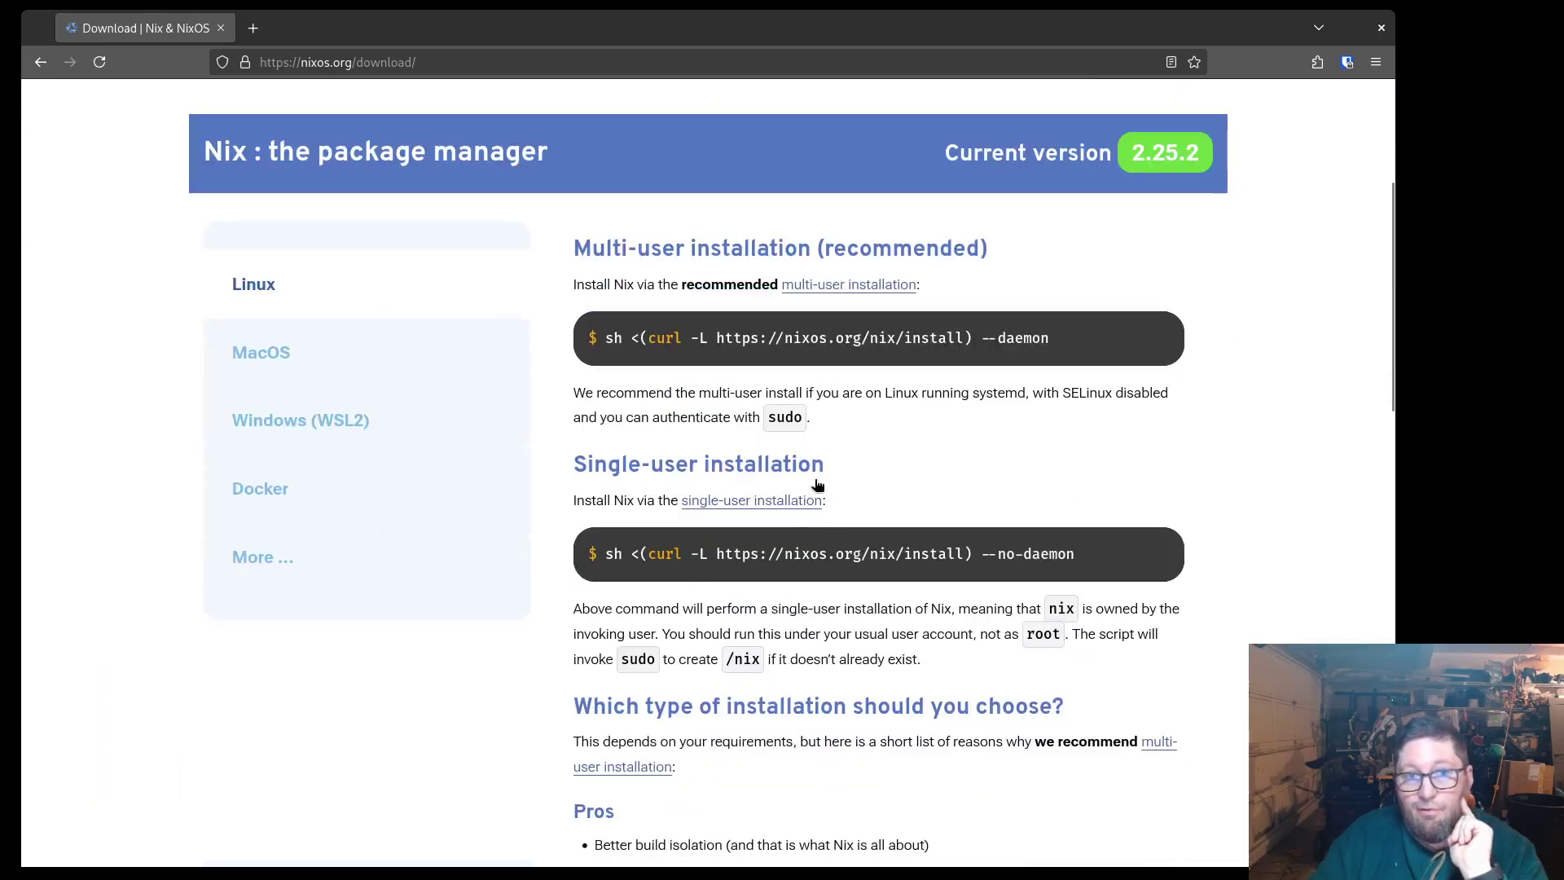
{"action": "scroll", "coordinate": [522, 213], "scroll_direction": "down", "scroll_amount": 15}
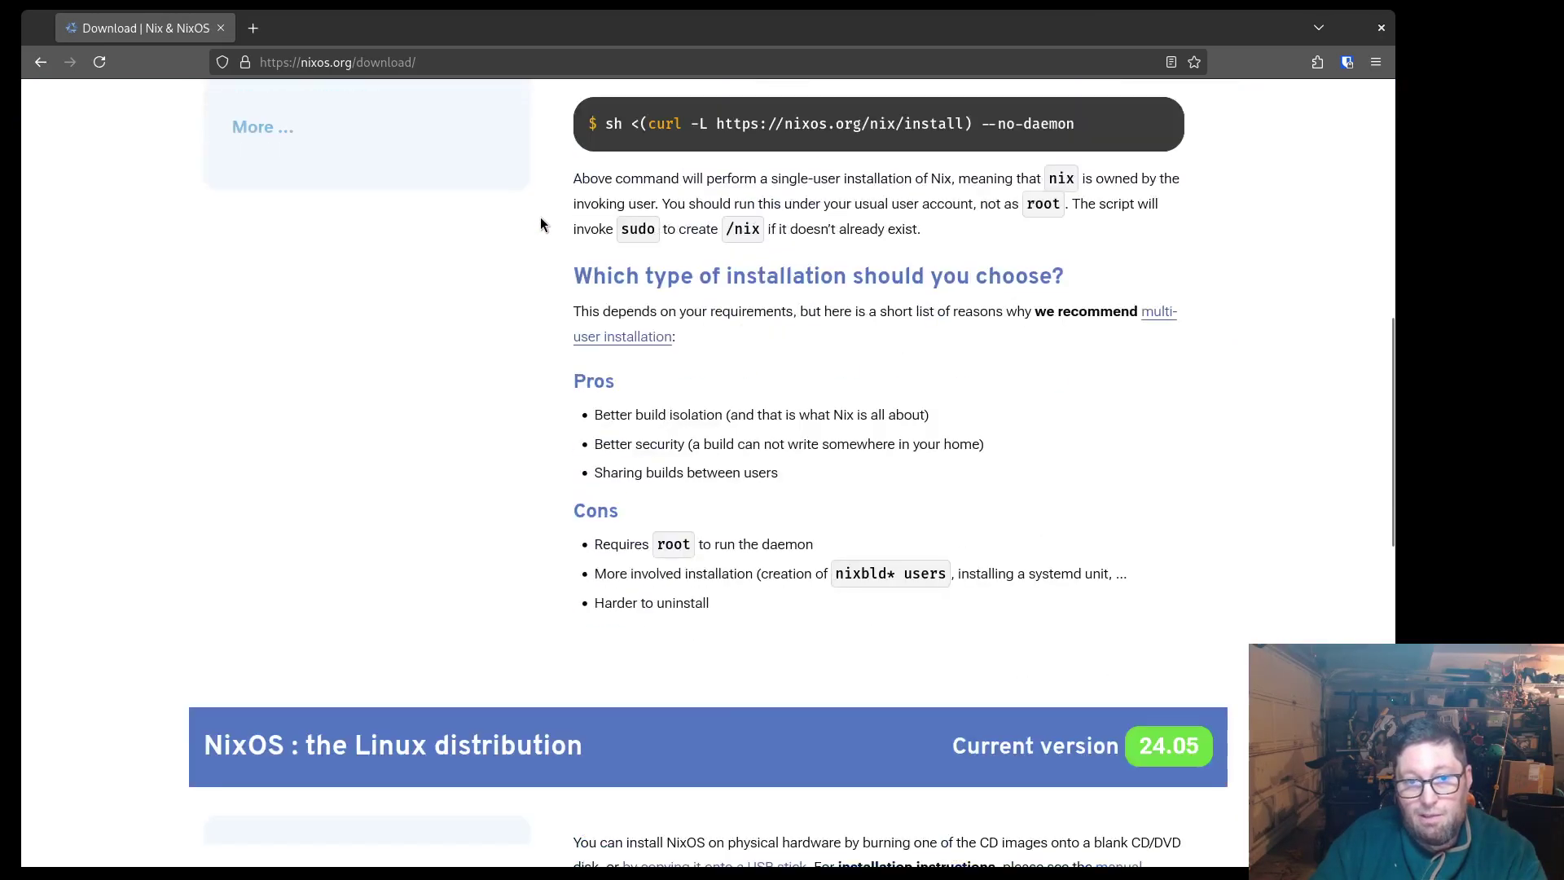
{"action": "scroll", "coordinate": [542, 224], "scroll_direction": "down", "scroll_amount": 2}
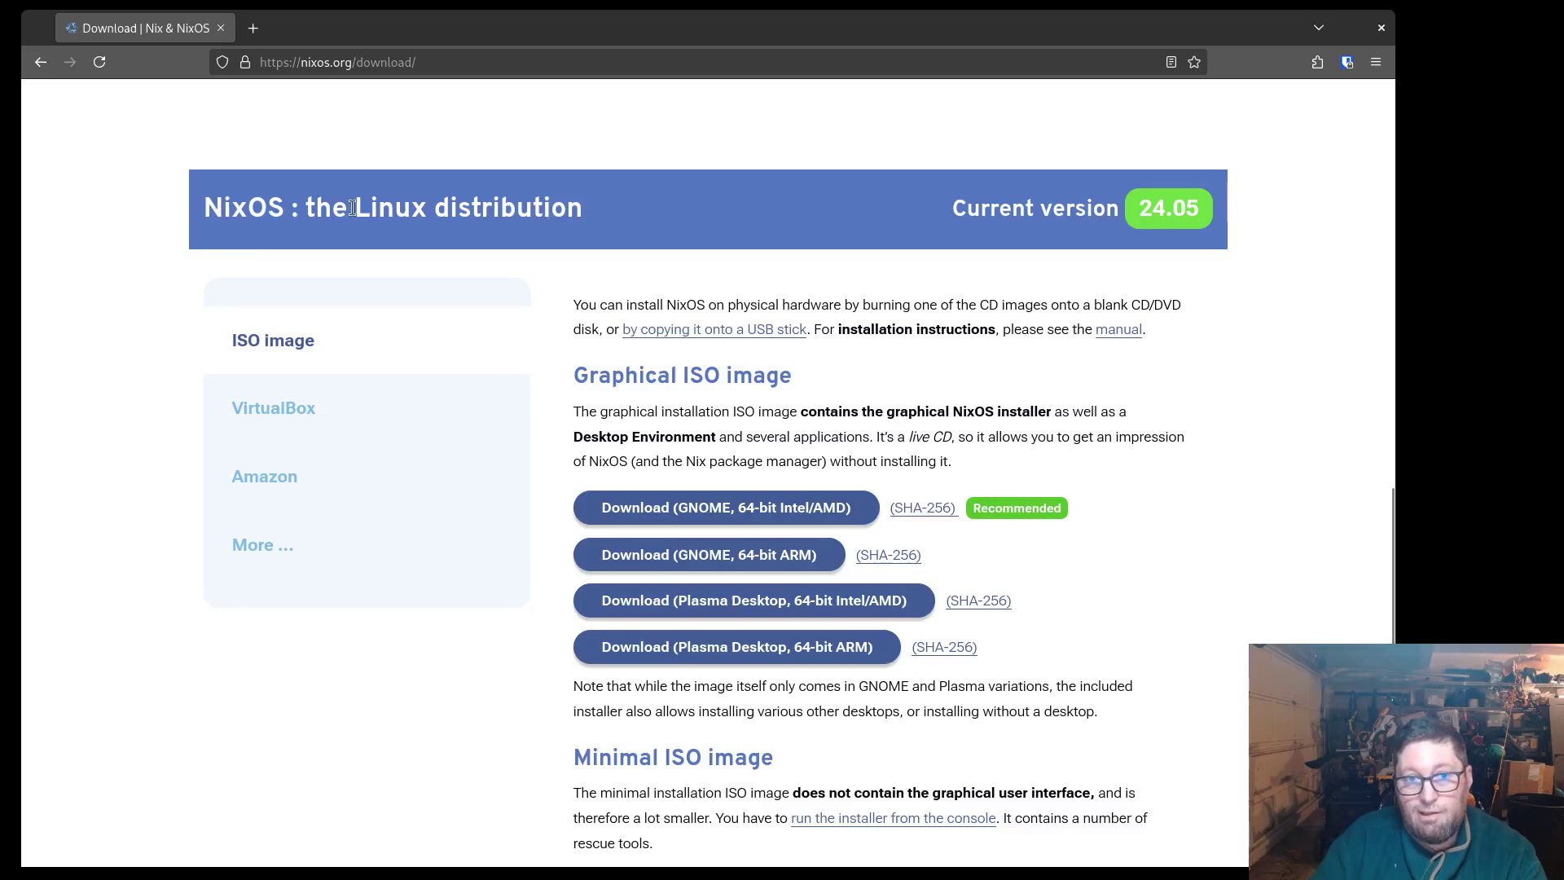
{"action": "scroll", "coordinate": [977, 348], "scroll_direction": "down", "scroll_amount": 2}
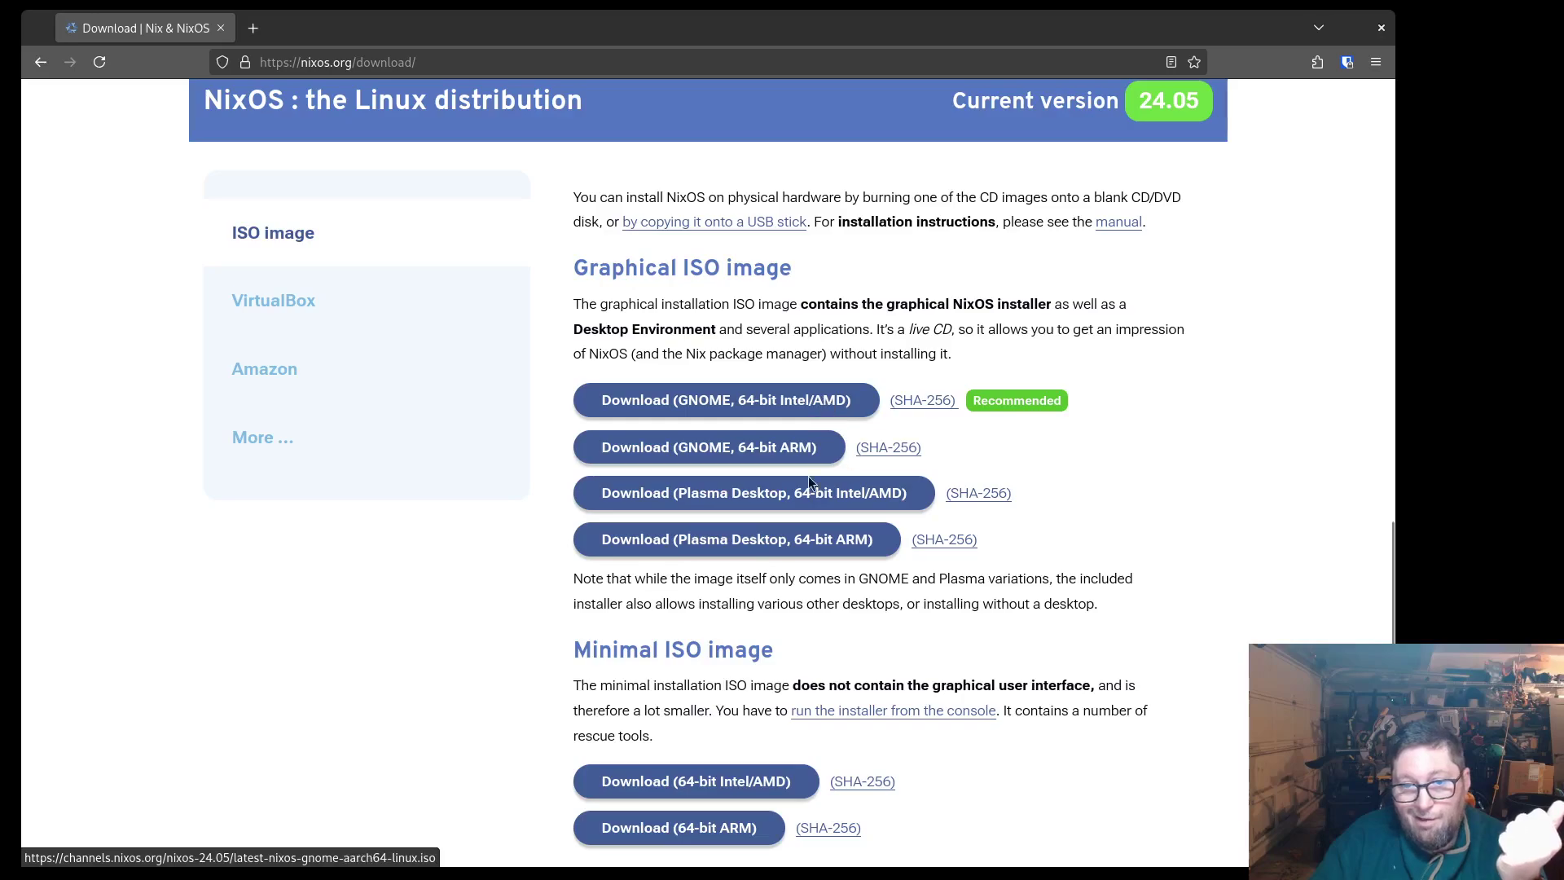
{"action": "left_click", "coordinate": [747, 408]}
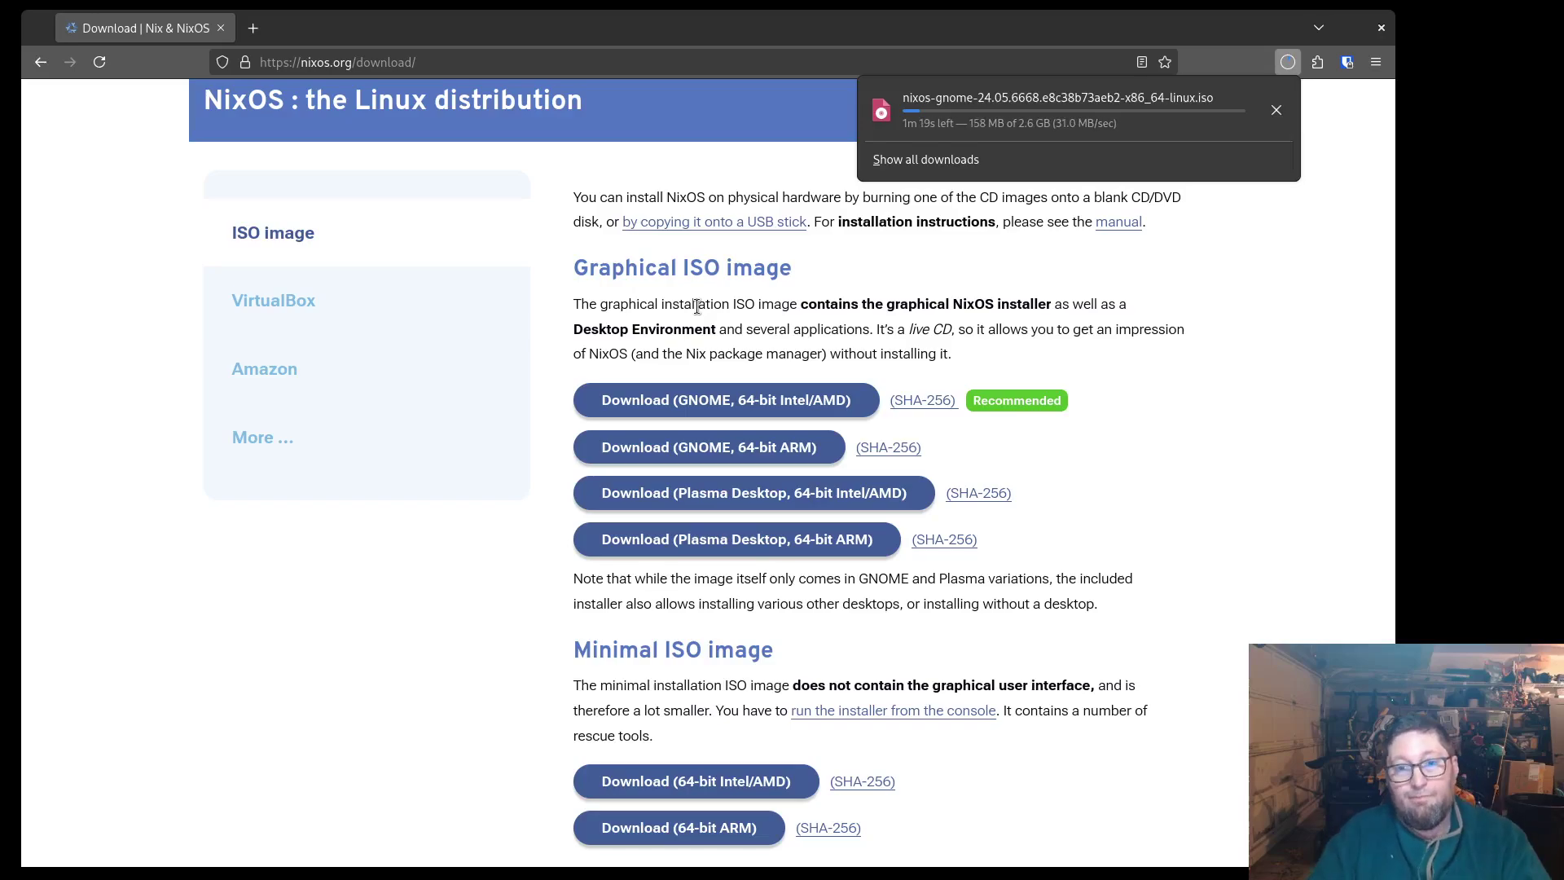
{"action": "key", "text": "Escape"}
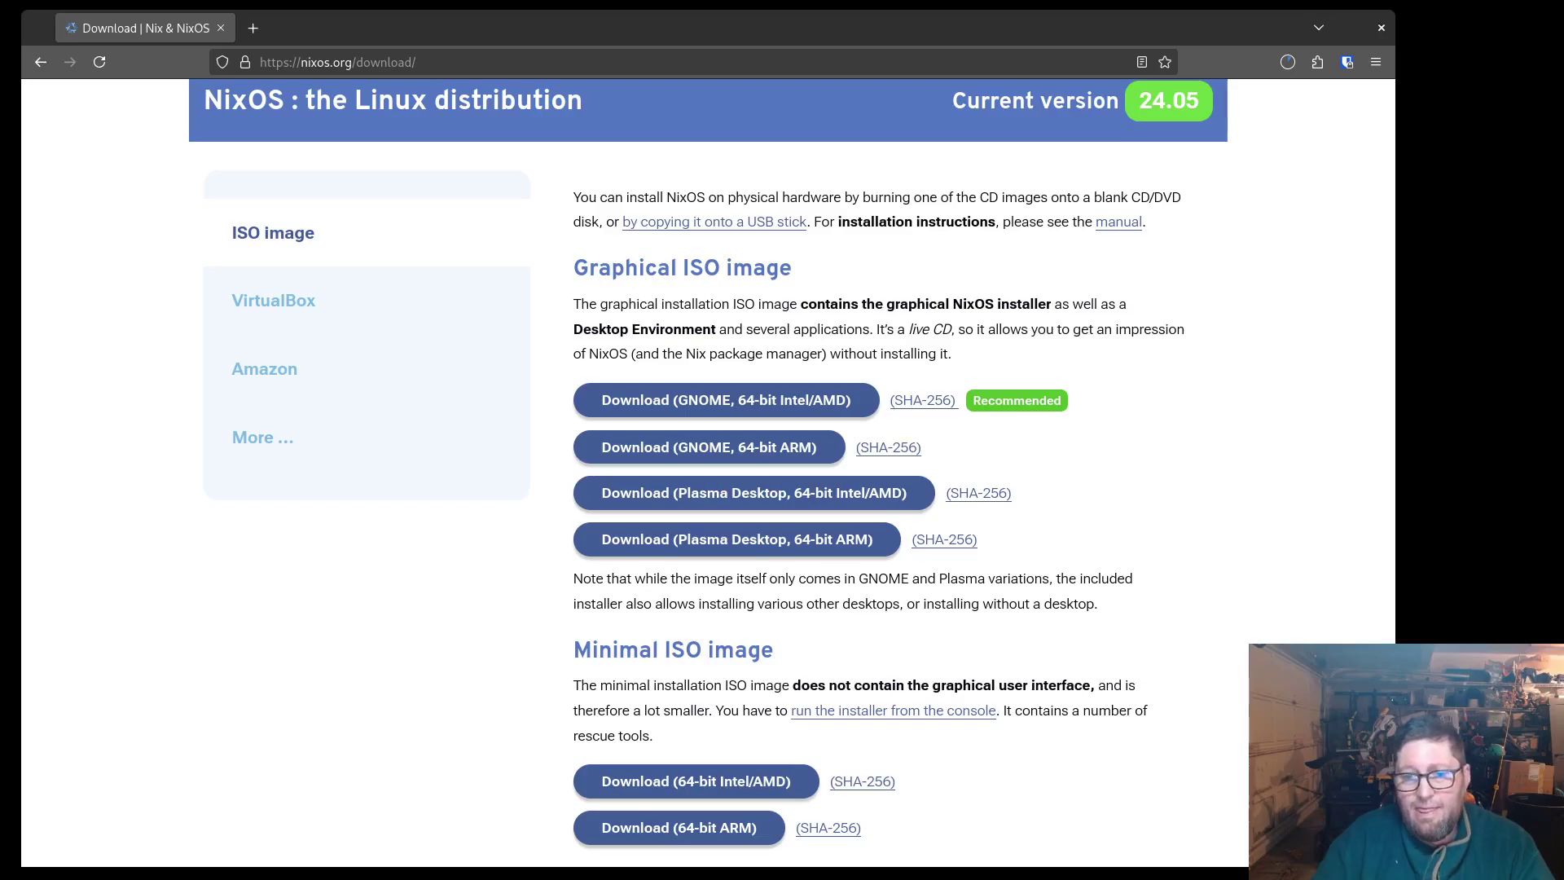
{"action": "key", "text": "alt+Tab"}
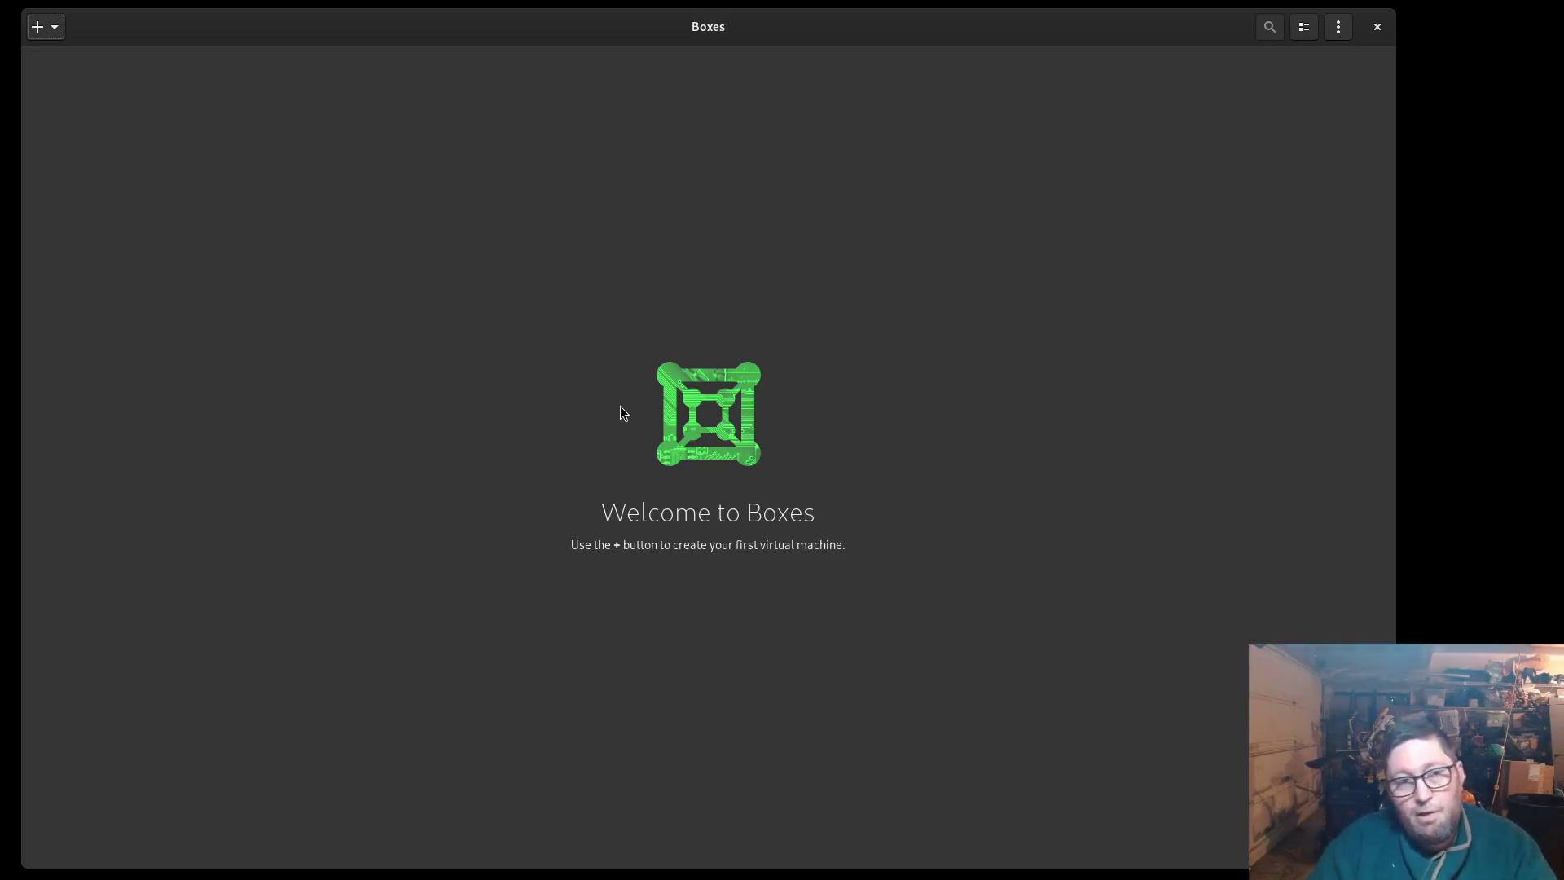
Start a new virtual machine in Boxes using the Install from File option
{"action": "left_click", "coordinate": [51, 32]}
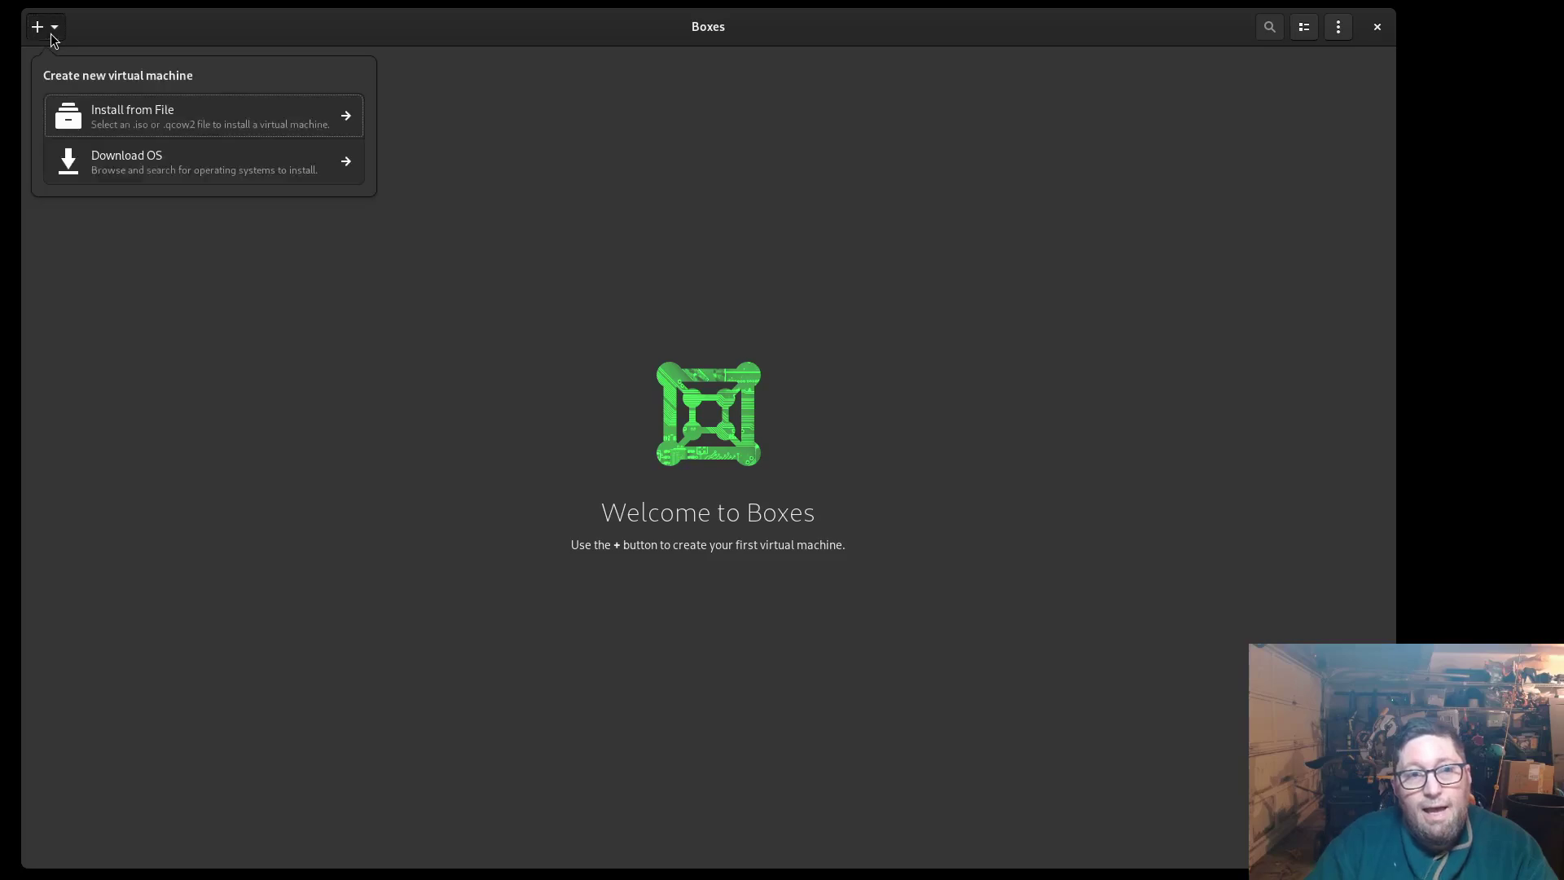
{"action": "left_click", "coordinate": [118, 113]}
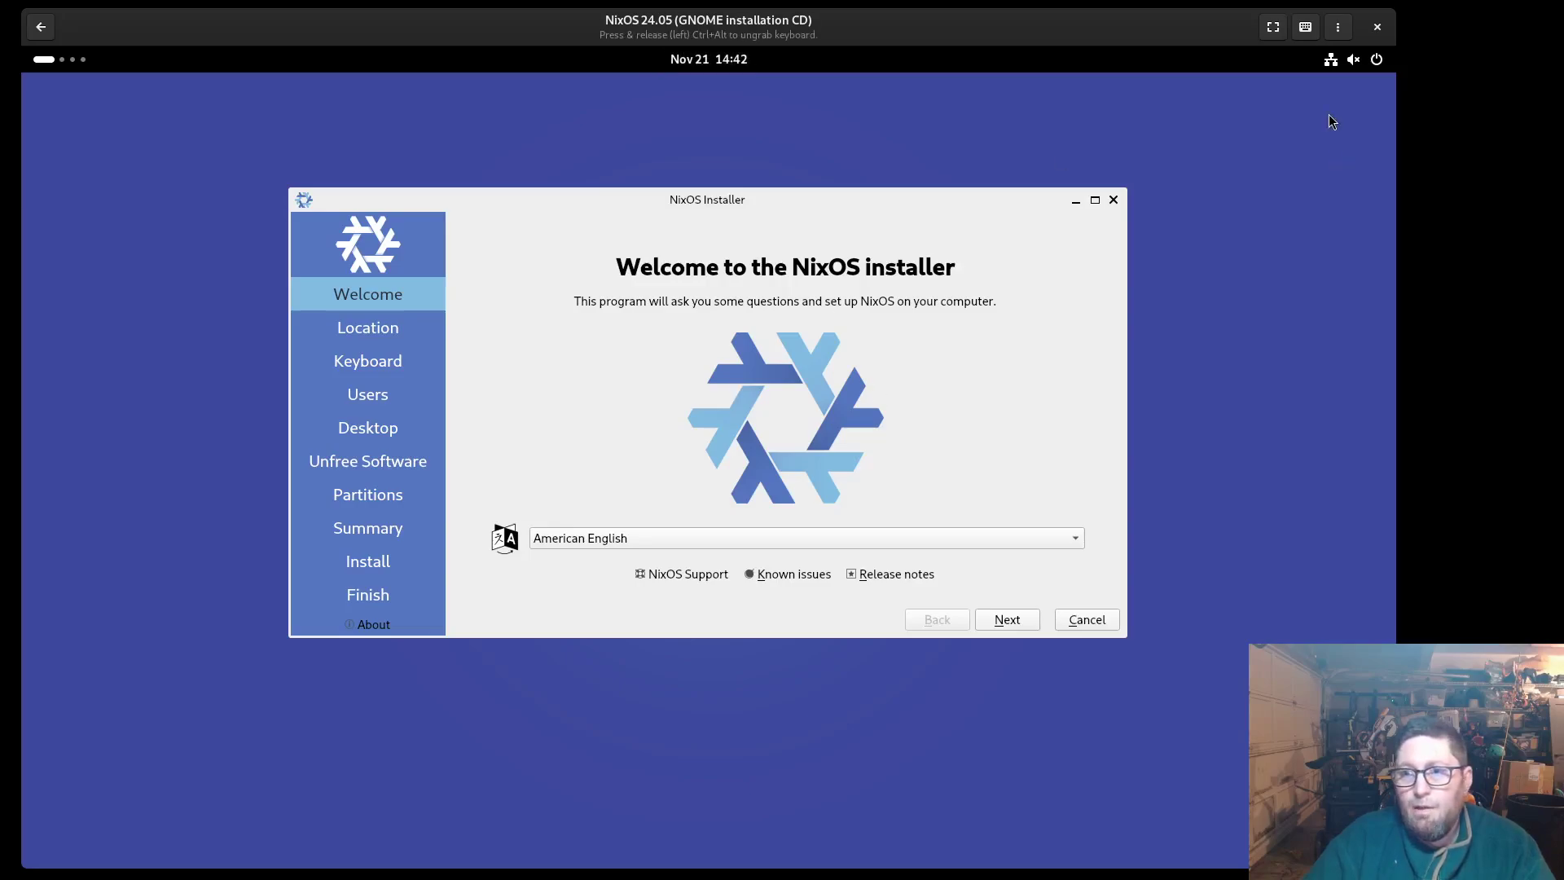
{"action": "left_click", "coordinate": [1346, 60]}
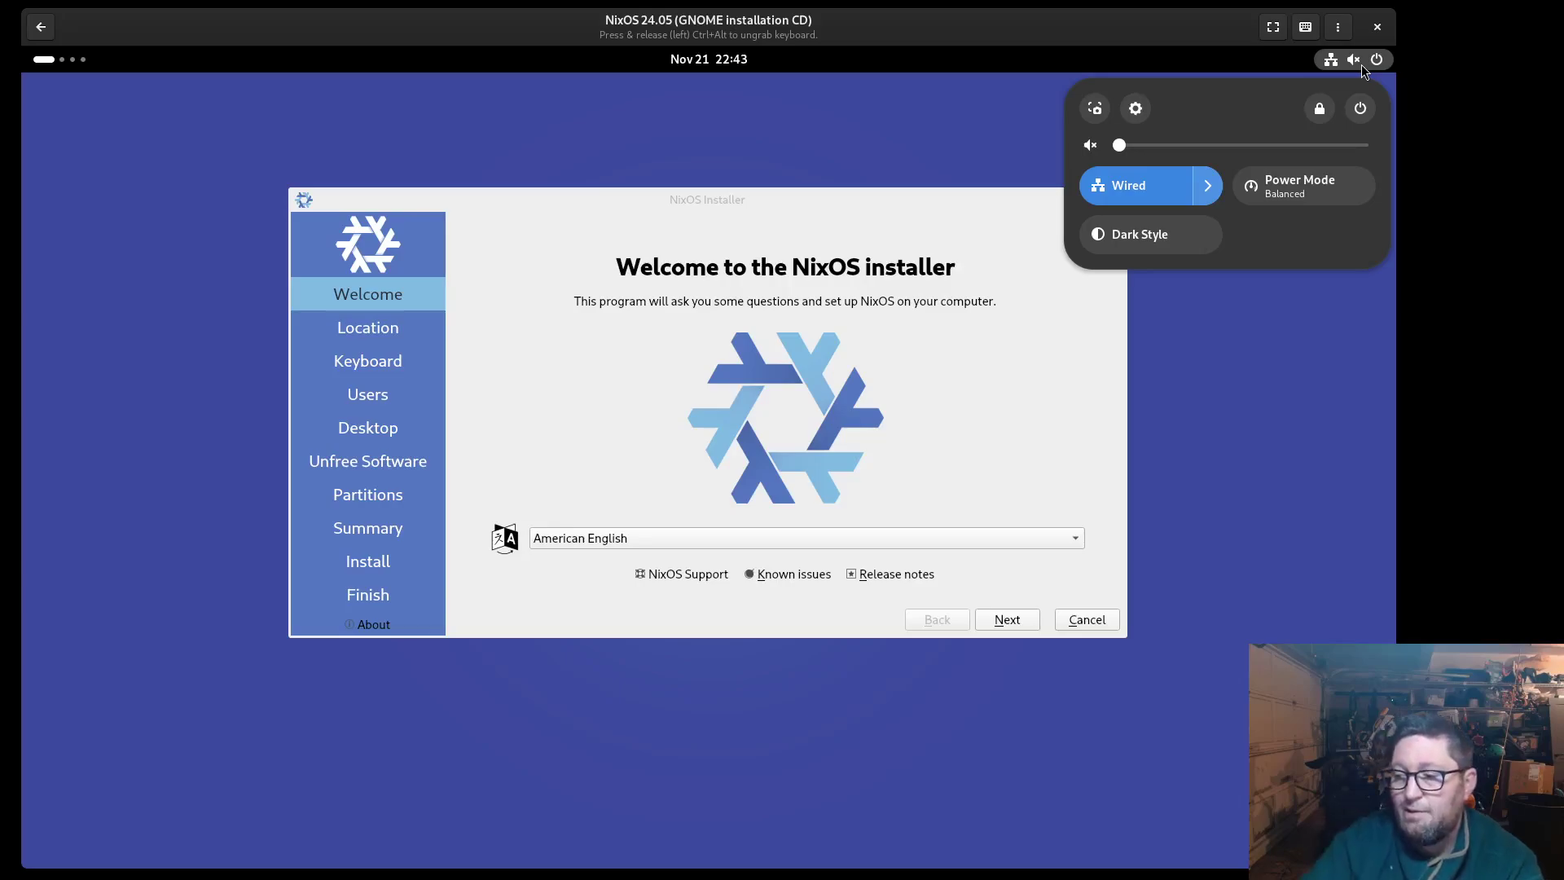
Keep the default Los Angeles time zone and English (US) keyboard layout
{"action": "left_click", "coordinate": [1280, 539]}
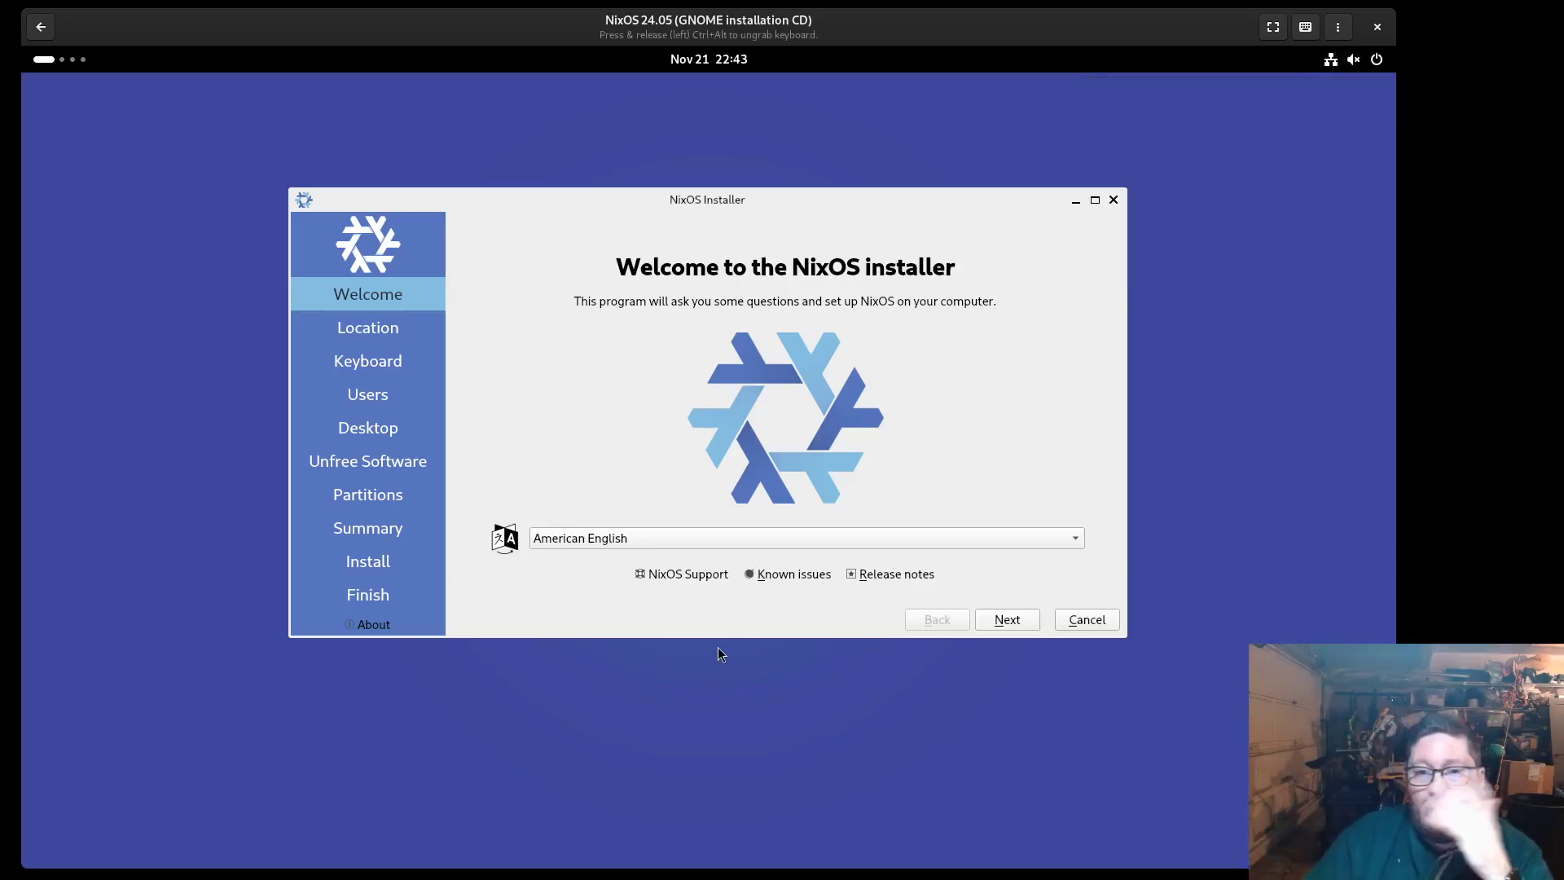
{"action": "left_click", "coordinate": [1001, 627]}
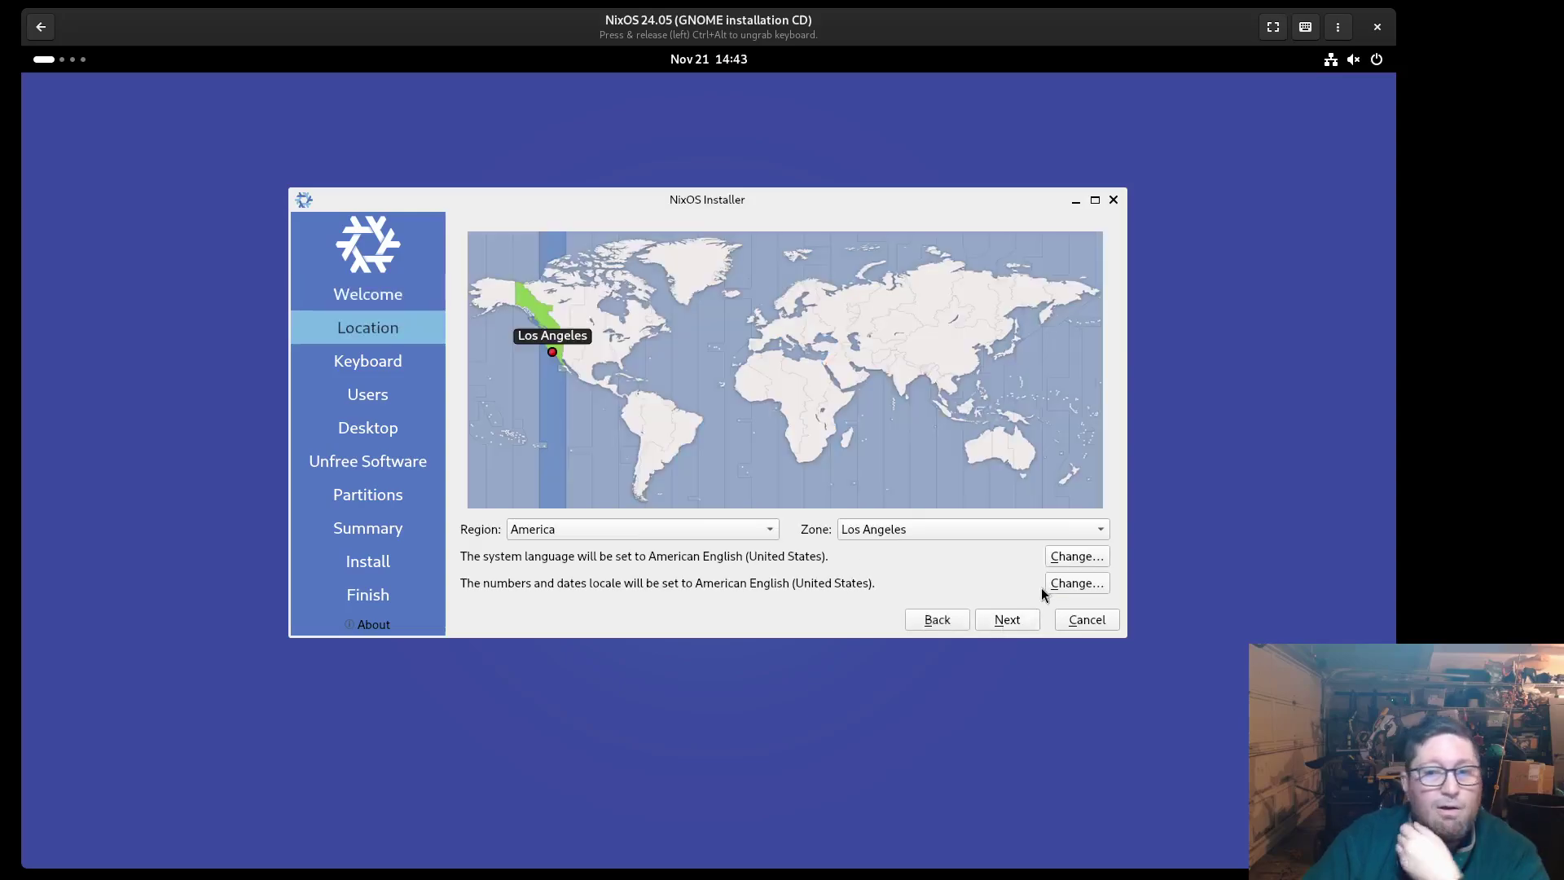
{"action": "left_click", "coordinate": [1010, 622]}
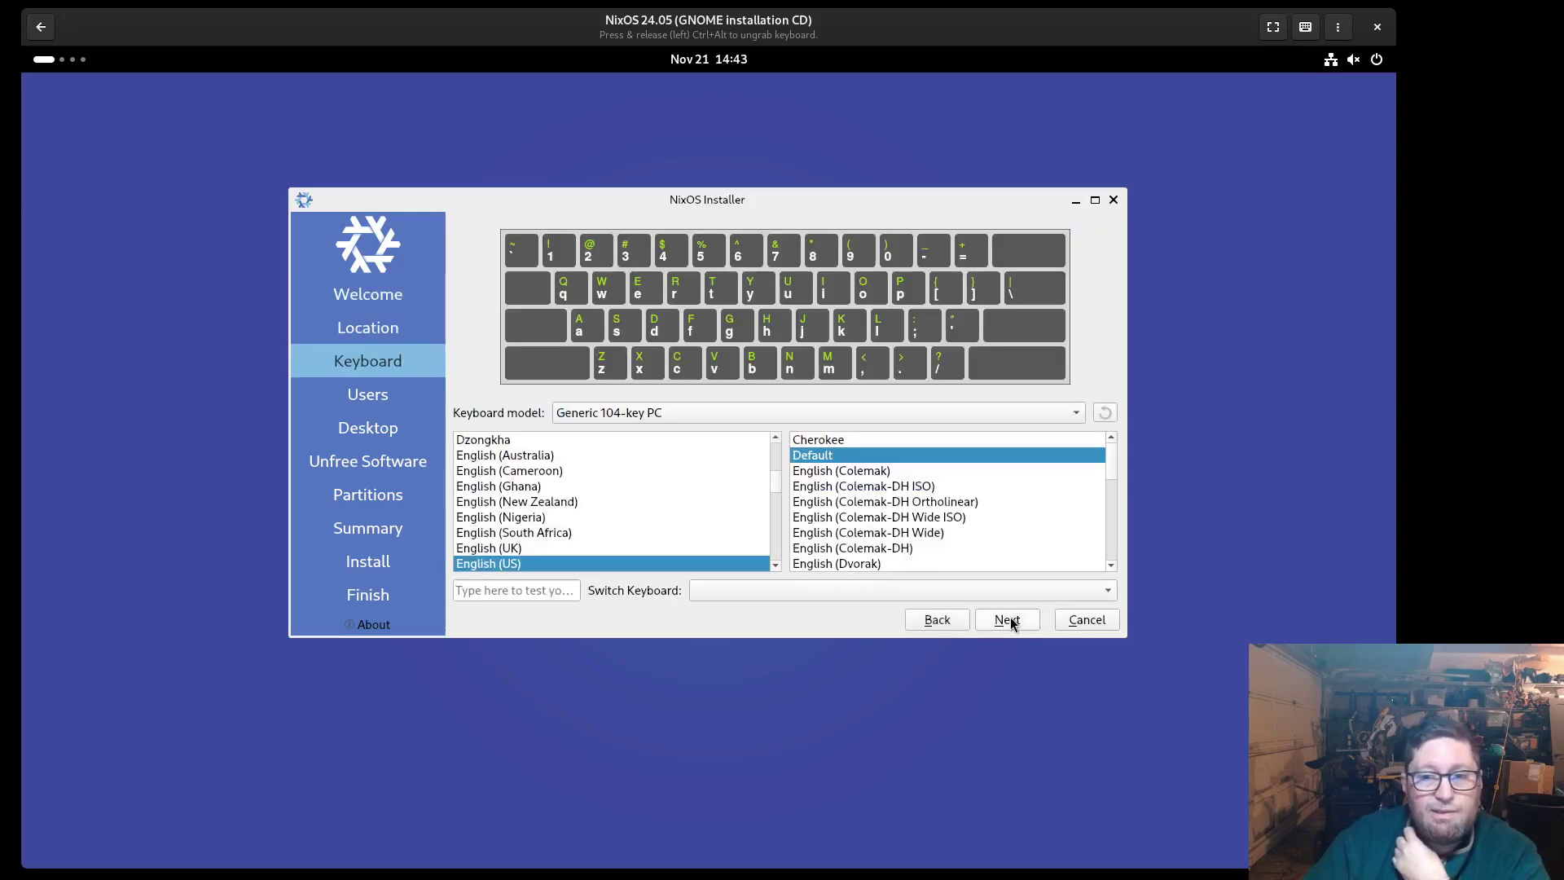
{"action": "left_click", "coordinate": [1013, 622]}
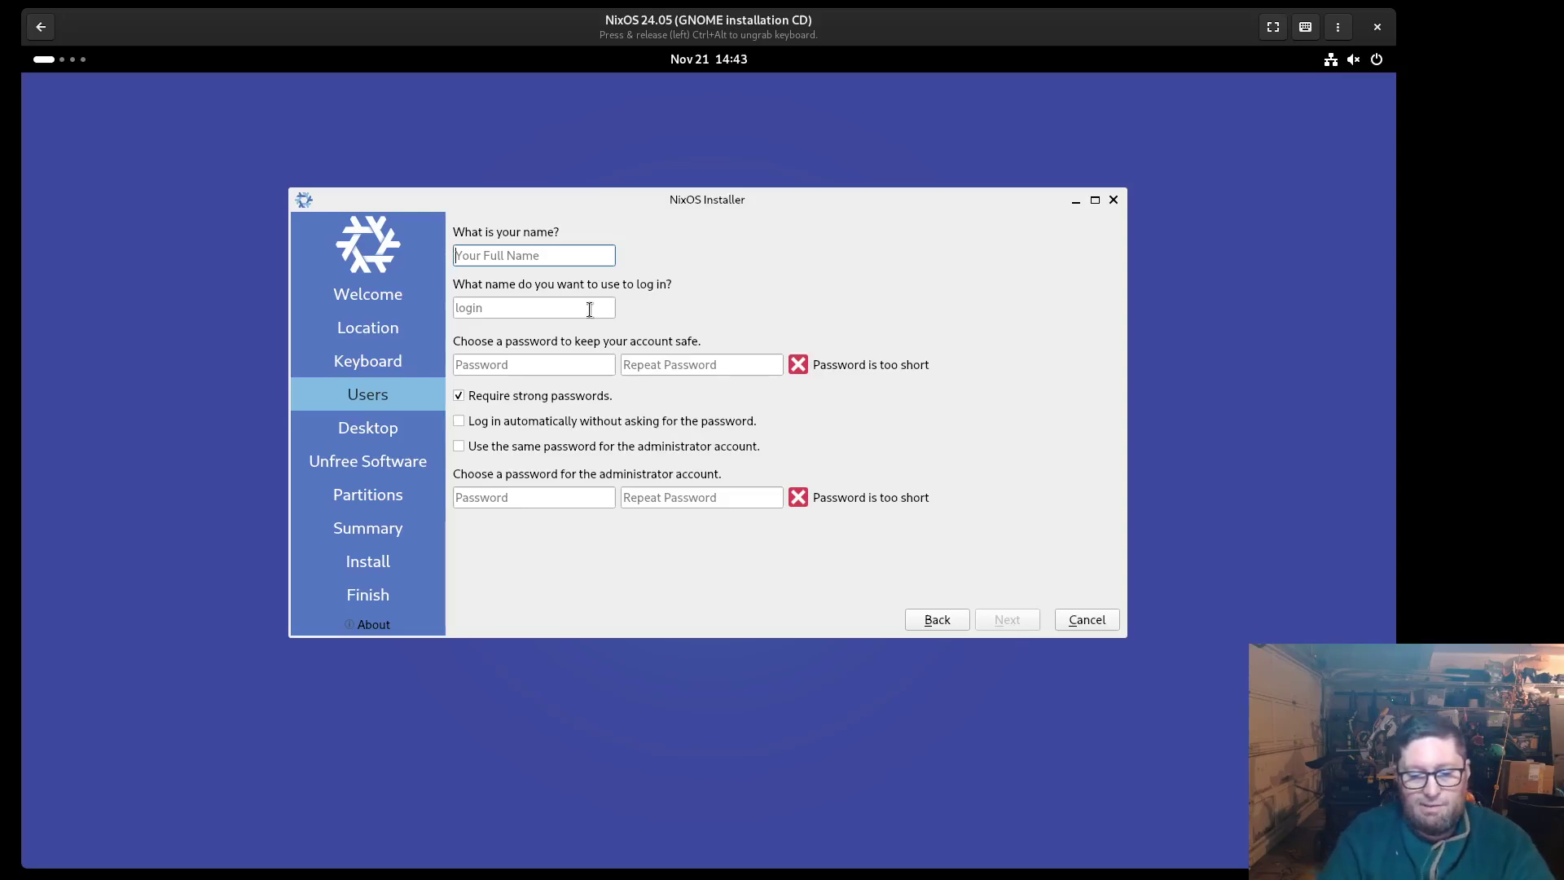
Create the account 'User' with login 'user', set its password, and reuse it for administrator
{"action": "type", "text": "User"}
{"action": "key", "text": "Tab"}
{"action": "key", "text": "Tab"}
{"action": "type", "text": "user"}
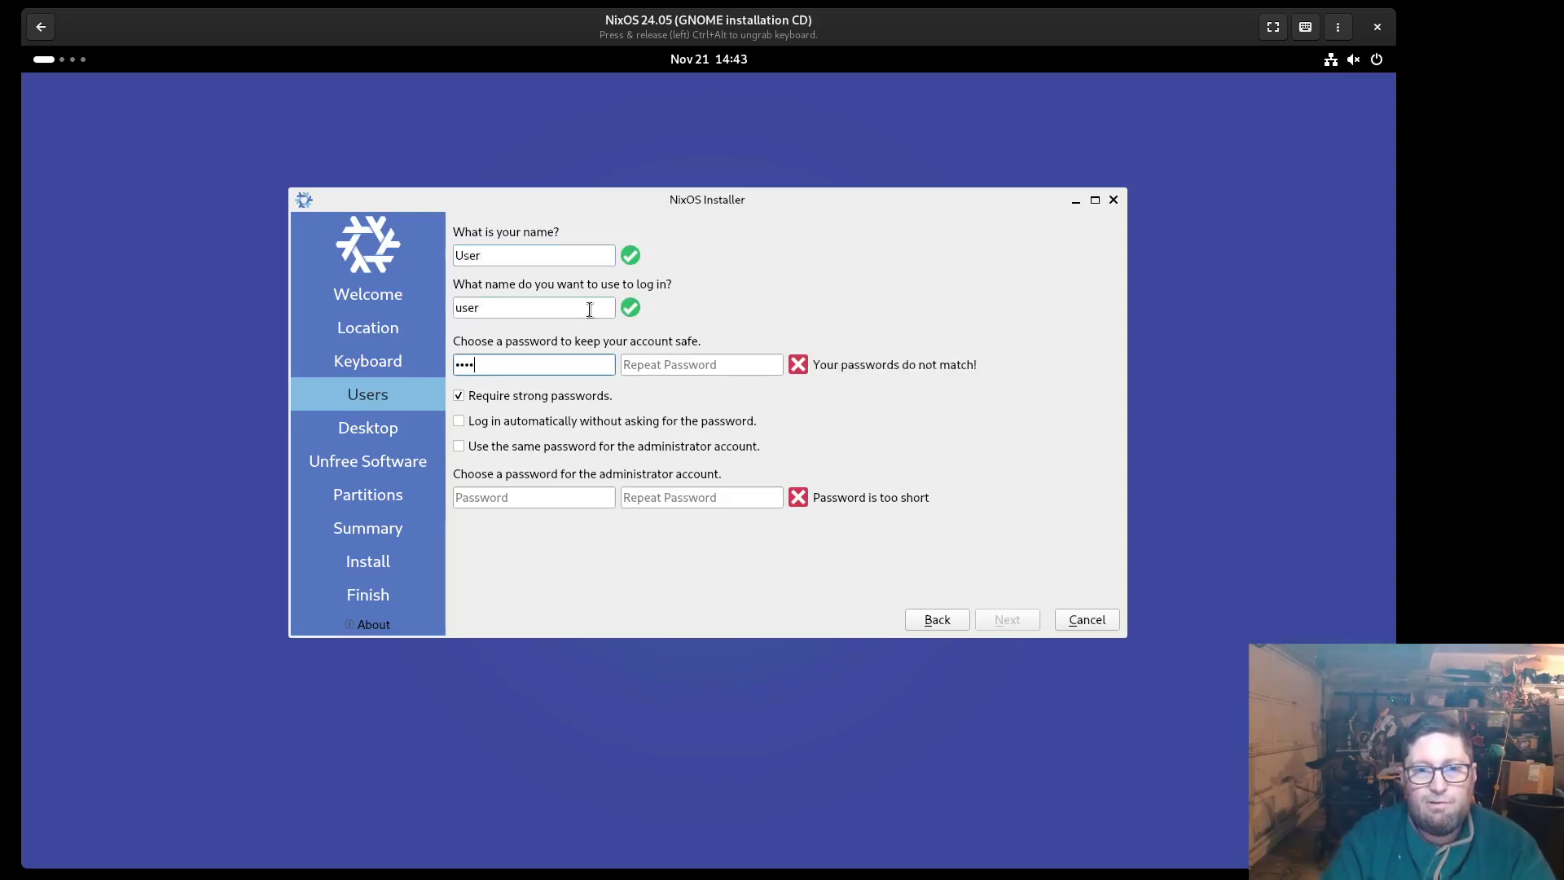
{"action": "key", "text": "Tab"}
{"action": "type", "text": "user"}
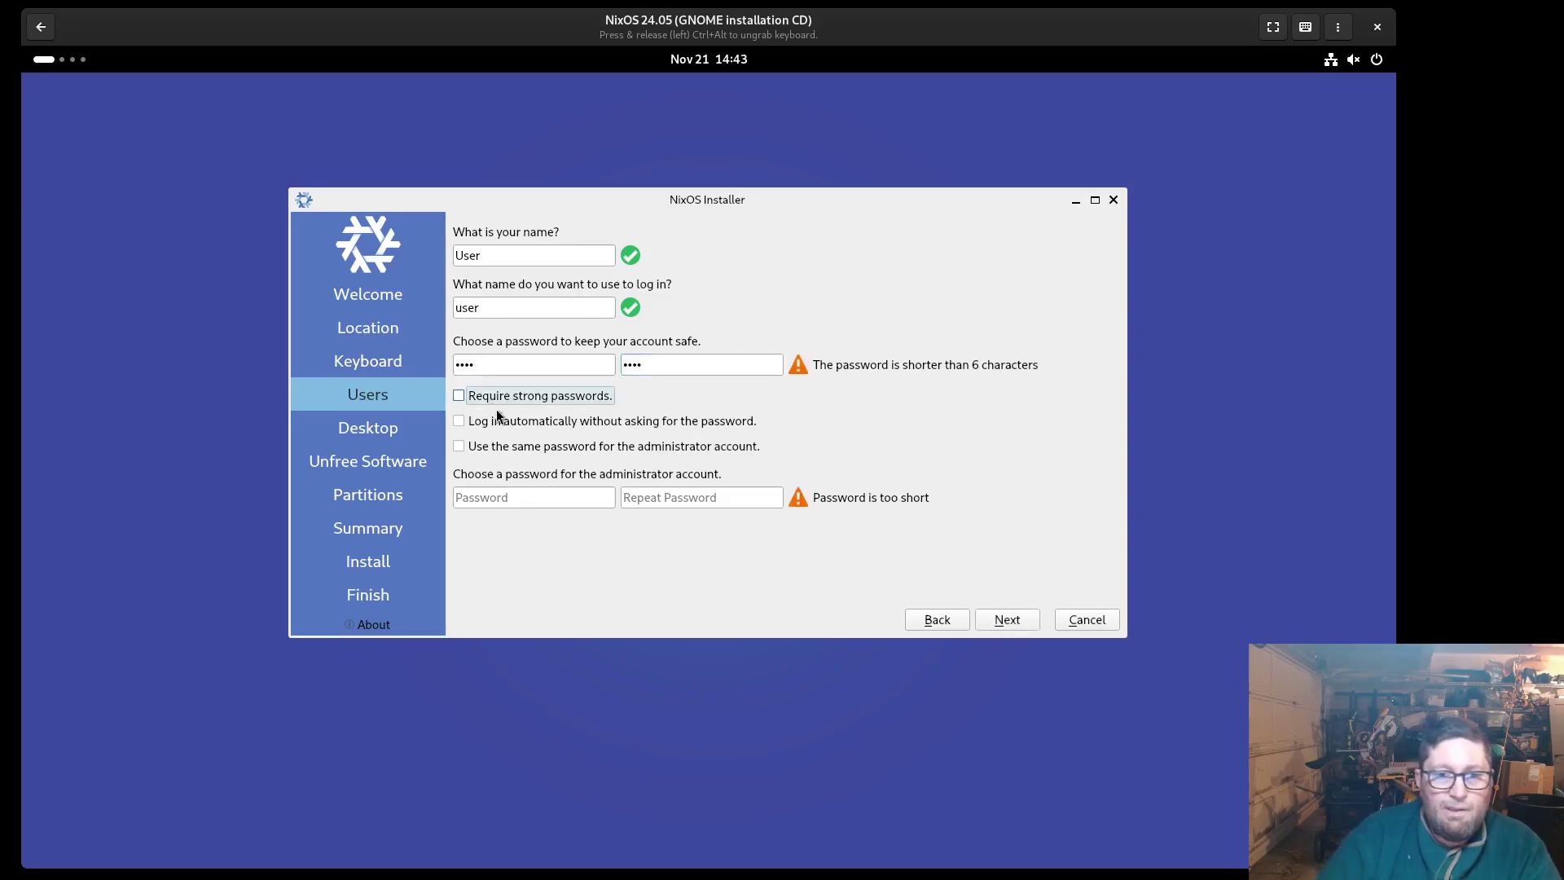
{"action": "left_click", "coordinate": [518, 450]}
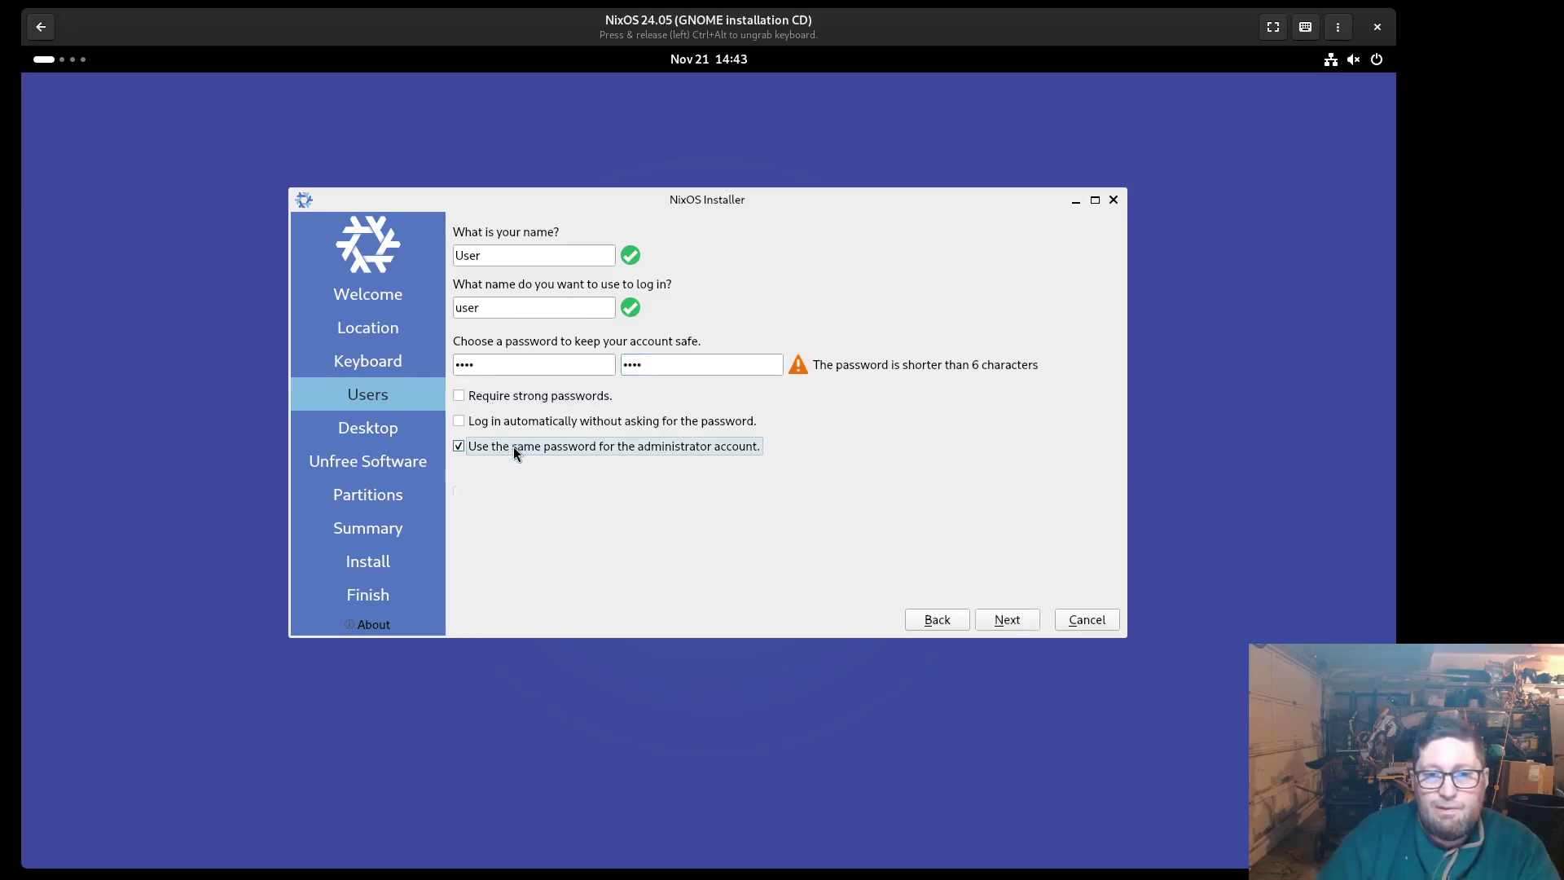
{"action": "left_click", "coordinate": [1012, 623]}
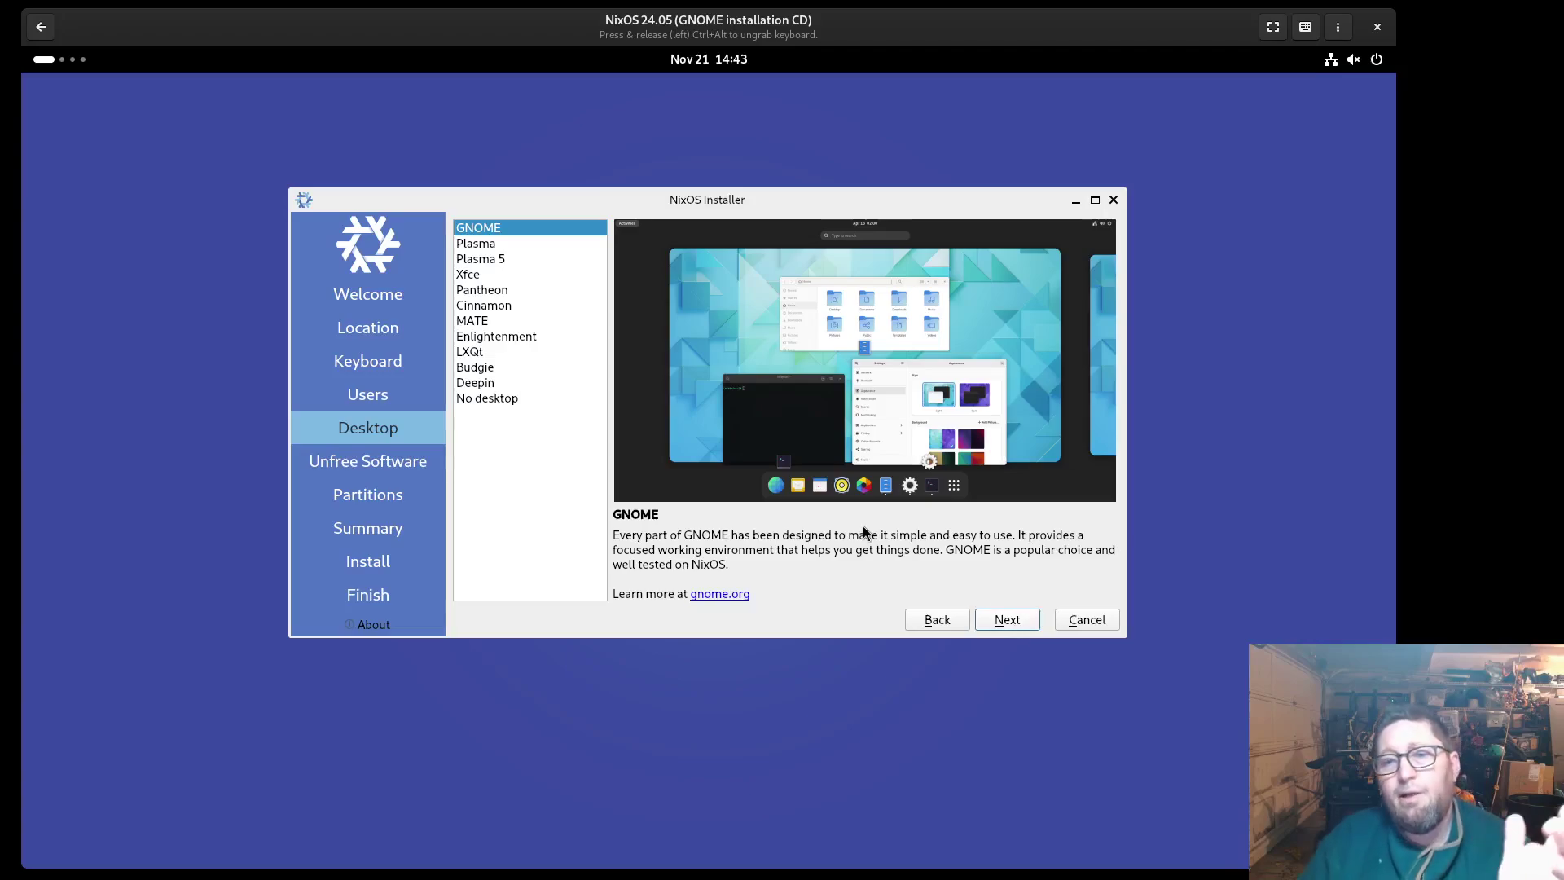
Compare the Plasma, Plasma 5, Xfce and No desktop options, then settle on GNOME
{"action": "left_click", "coordinate": [487, 244]}
{"action": "left_click", "coordinate": [500, 262]}
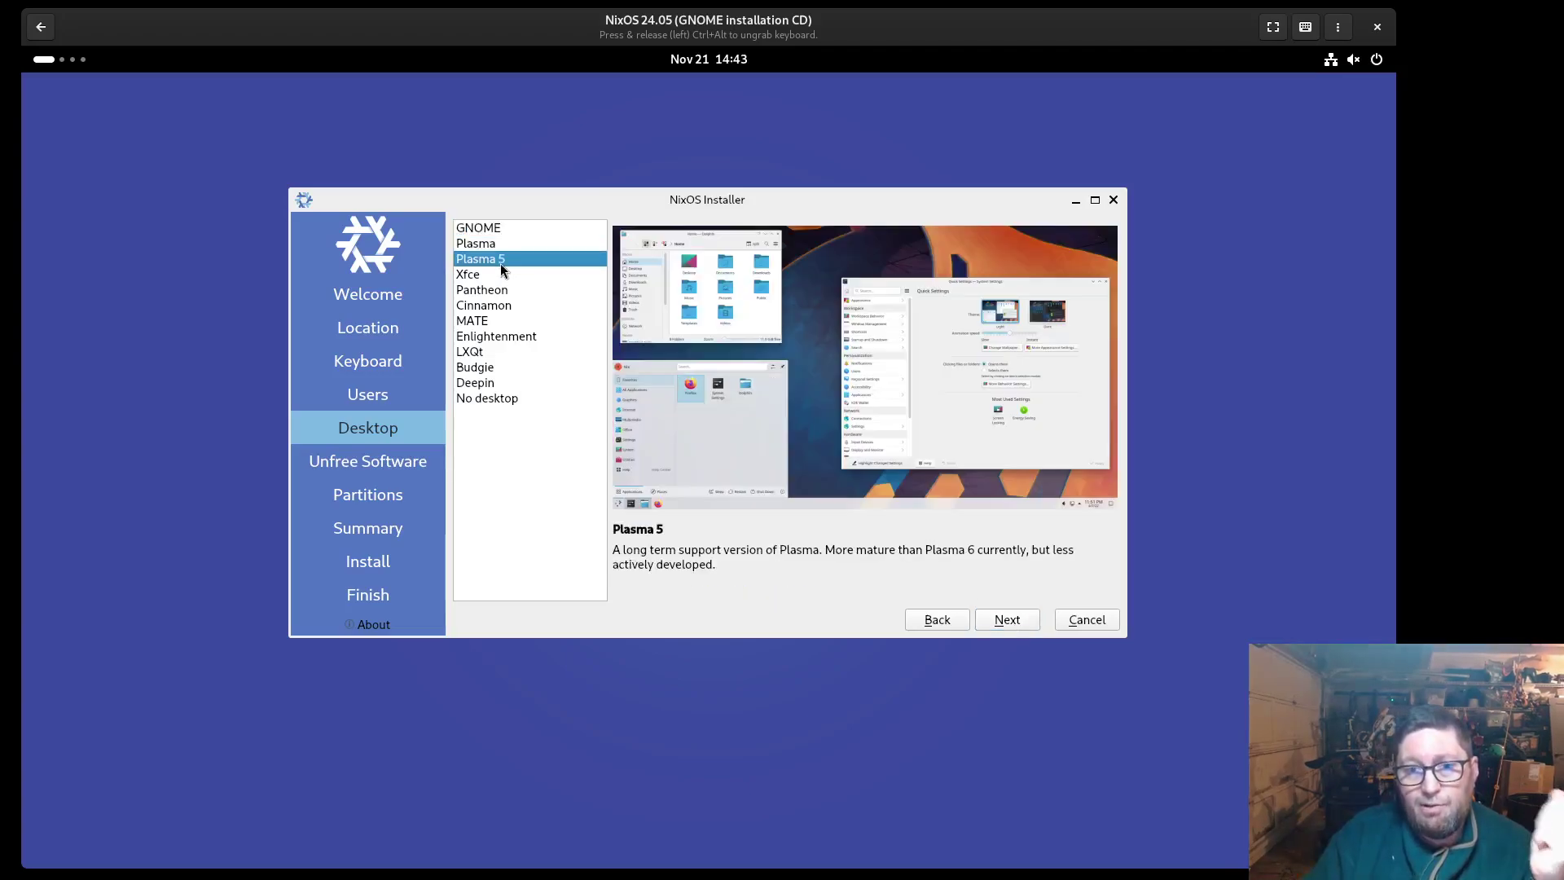
{"action": "left_click", "coordinate": [496, 274]}
{"action": "left_click", "coordinate": [501, 400]}
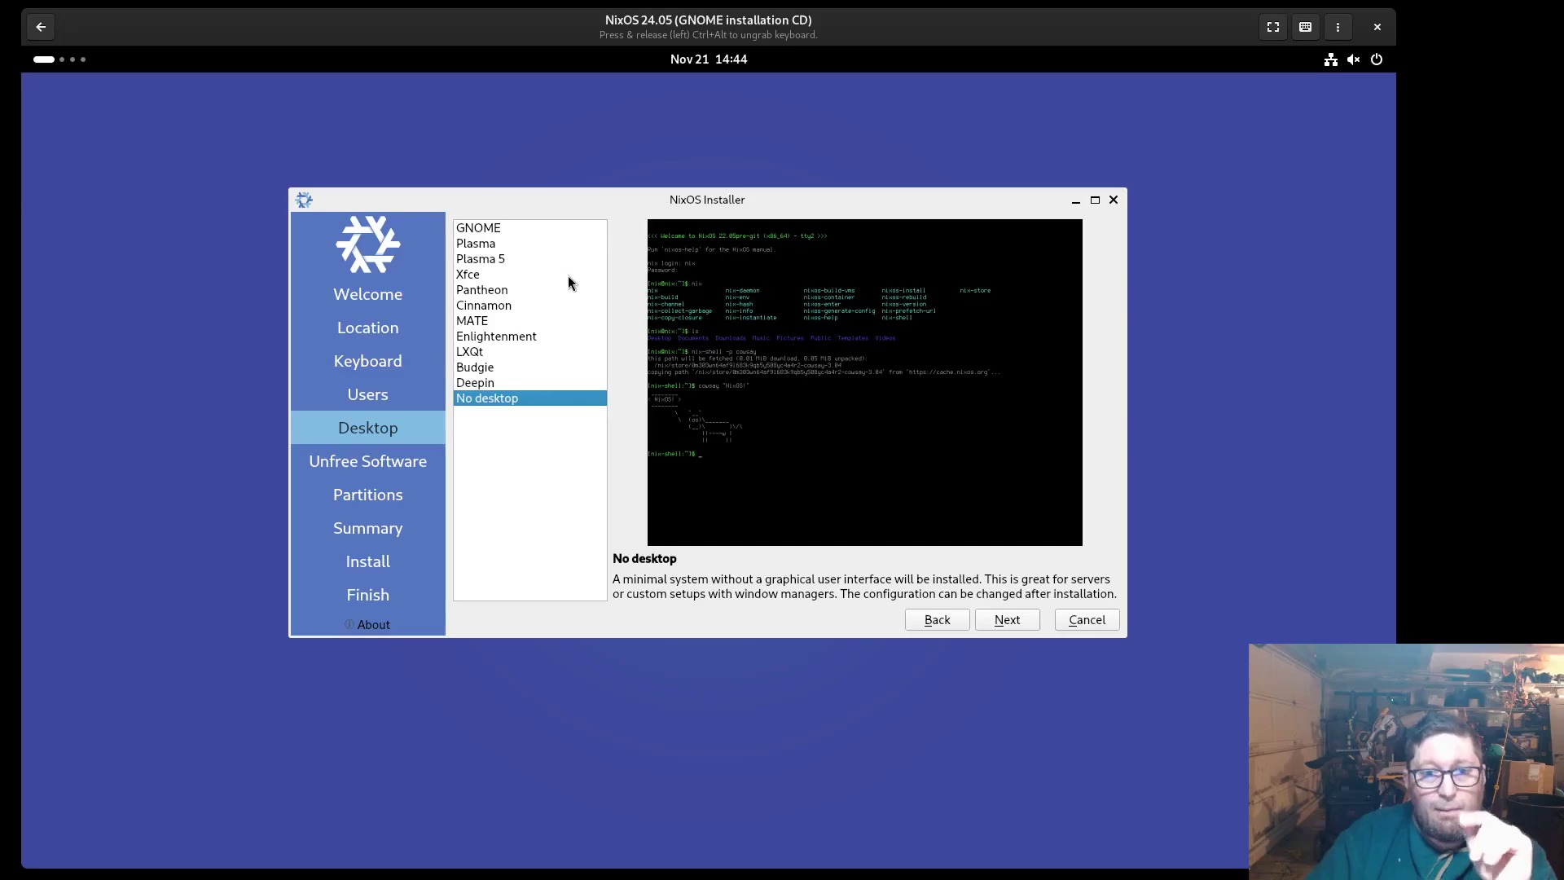
{"action": "left_click", "coordinate": [502, 228]}
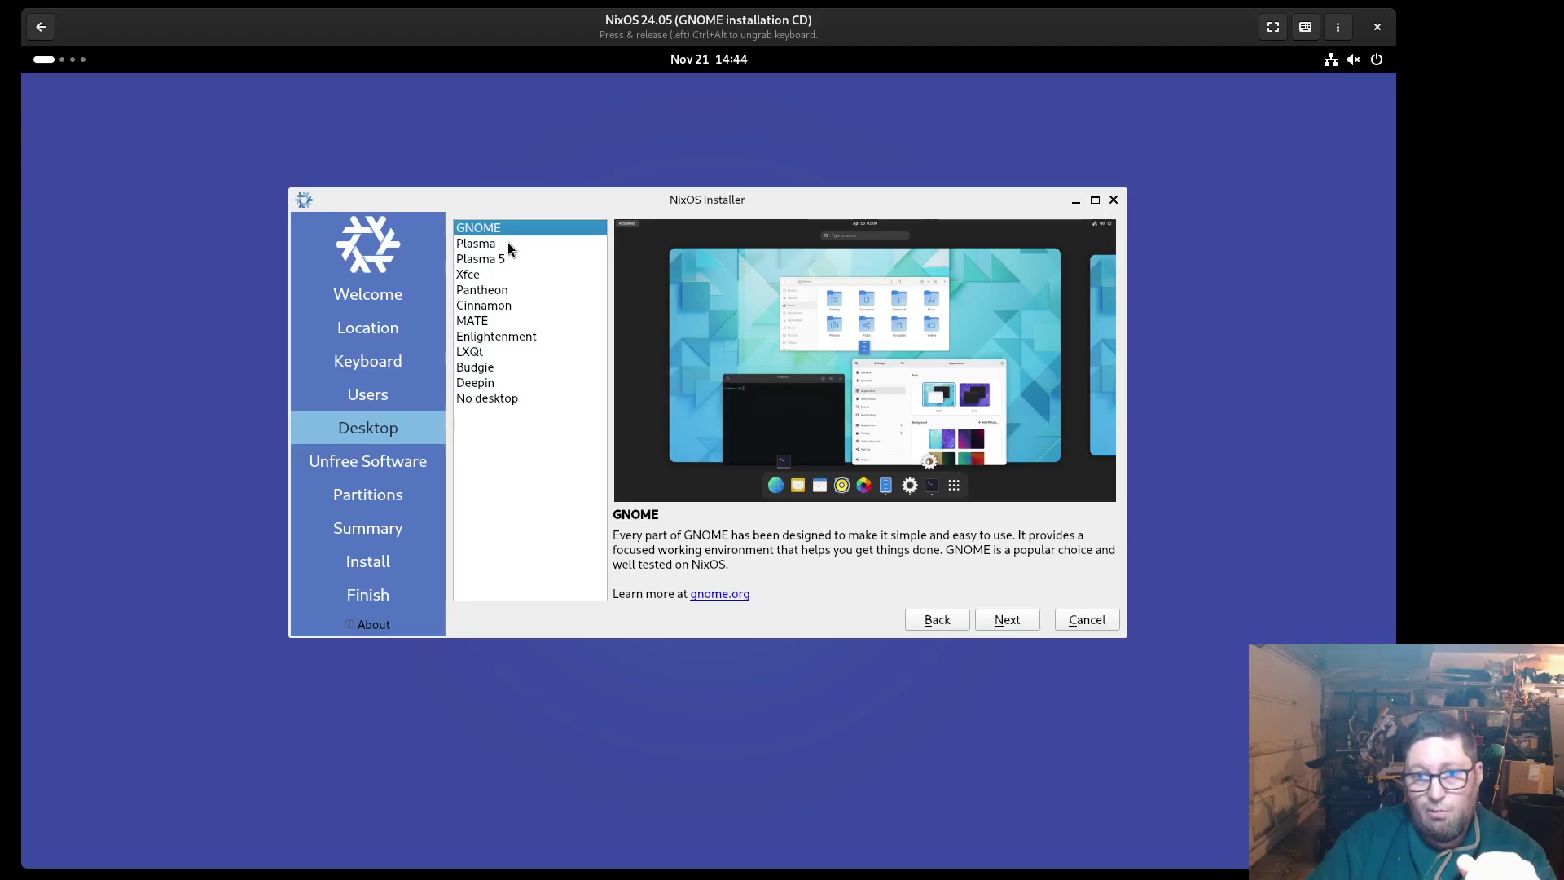
{"action": "left_click", "coordinate": [506, 244]}
{"action": "left_click", "coordinate": [502, 259]}
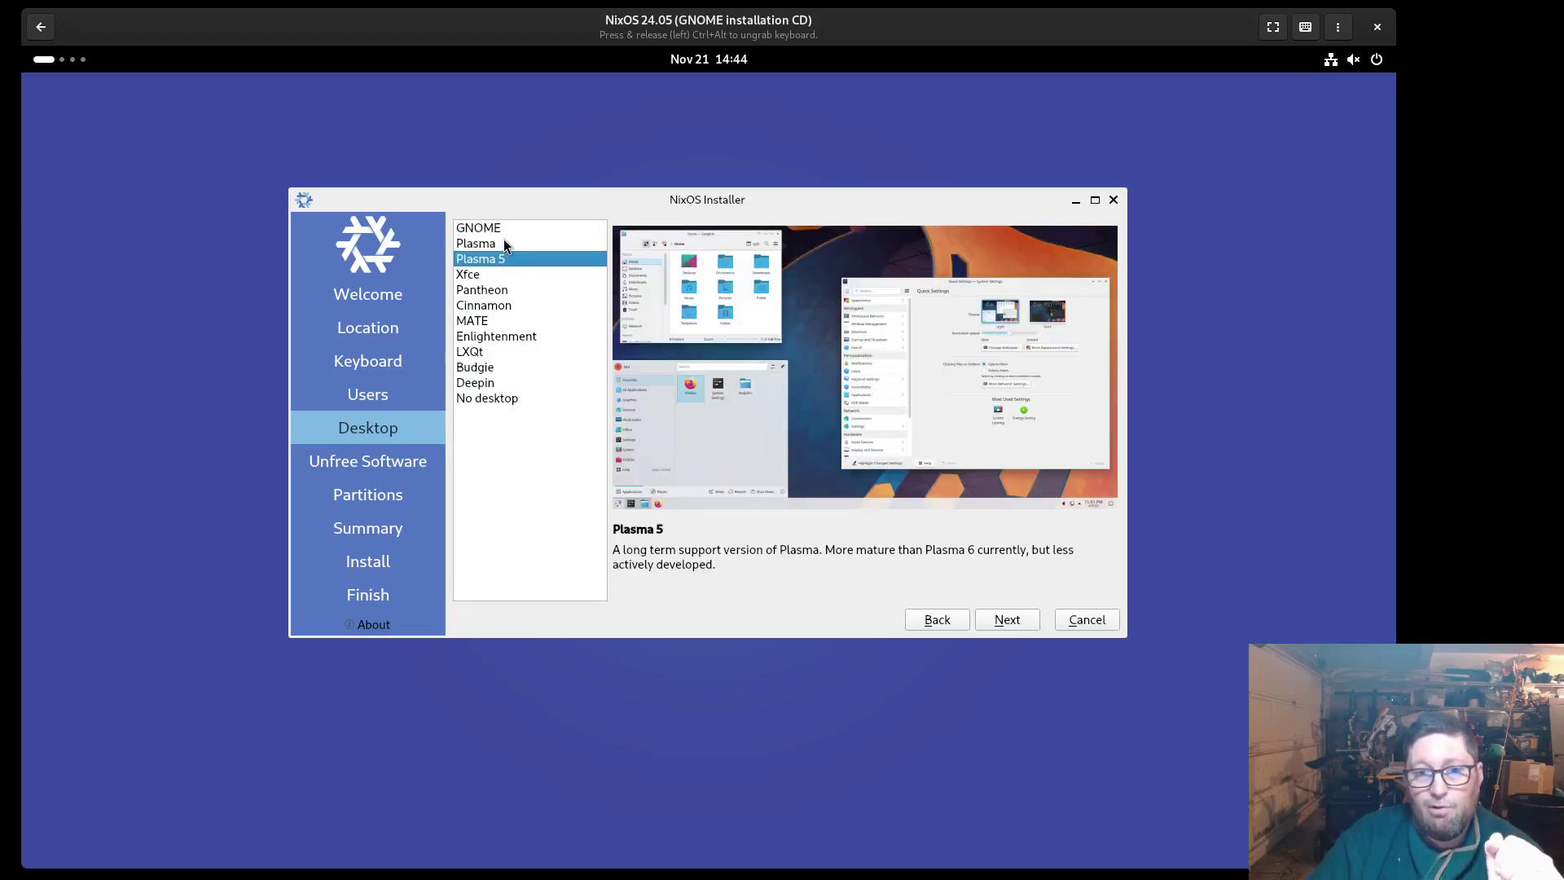
{"action": "left_click", "coordinate": [505, 228]}
Move on to the Unfree Software page and allow unfree software
{"action": "left_click", "coordinate": [1004, 619]}
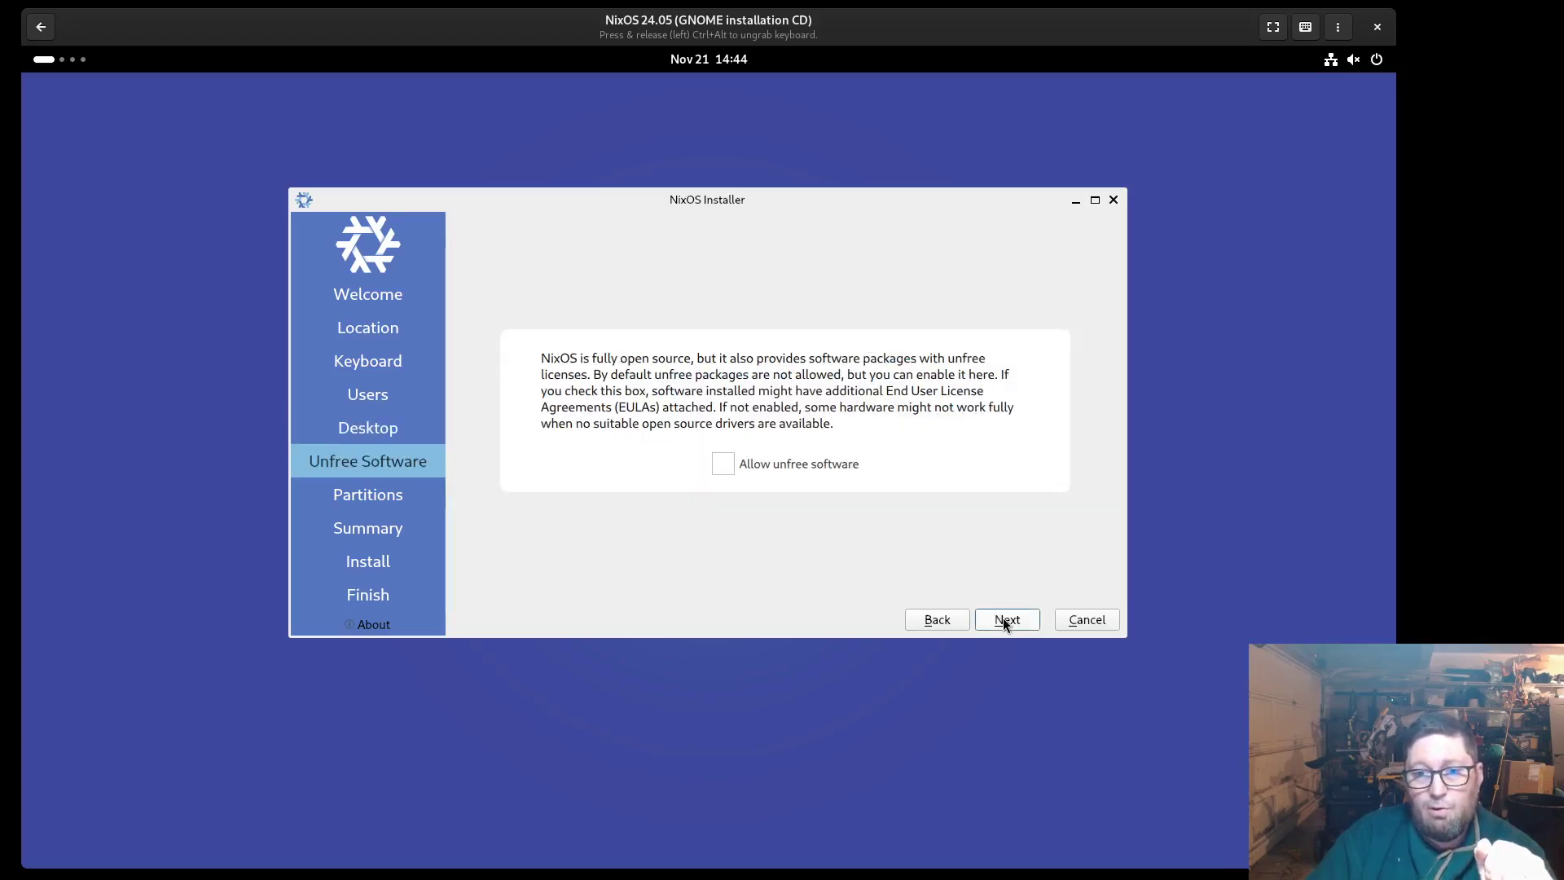
{"action": "left_click", "coordinate": [814, 462]}
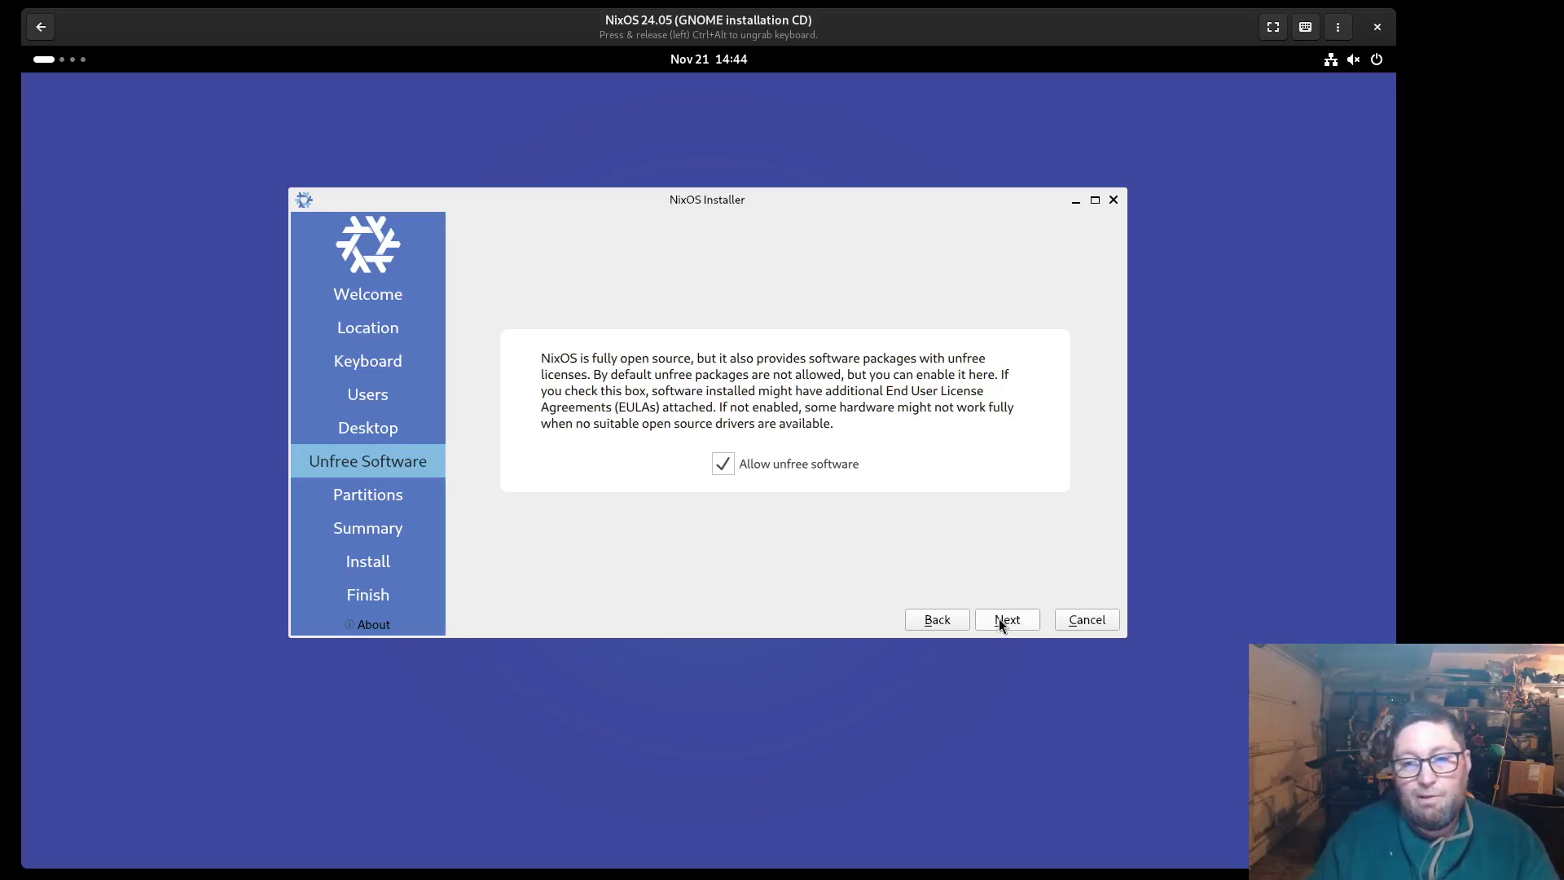
Erase the whole disk with a 'Swap (no Hibernate)' partition and continue to the summary
{"action": "left_click", "coordinate": [999, 619]}
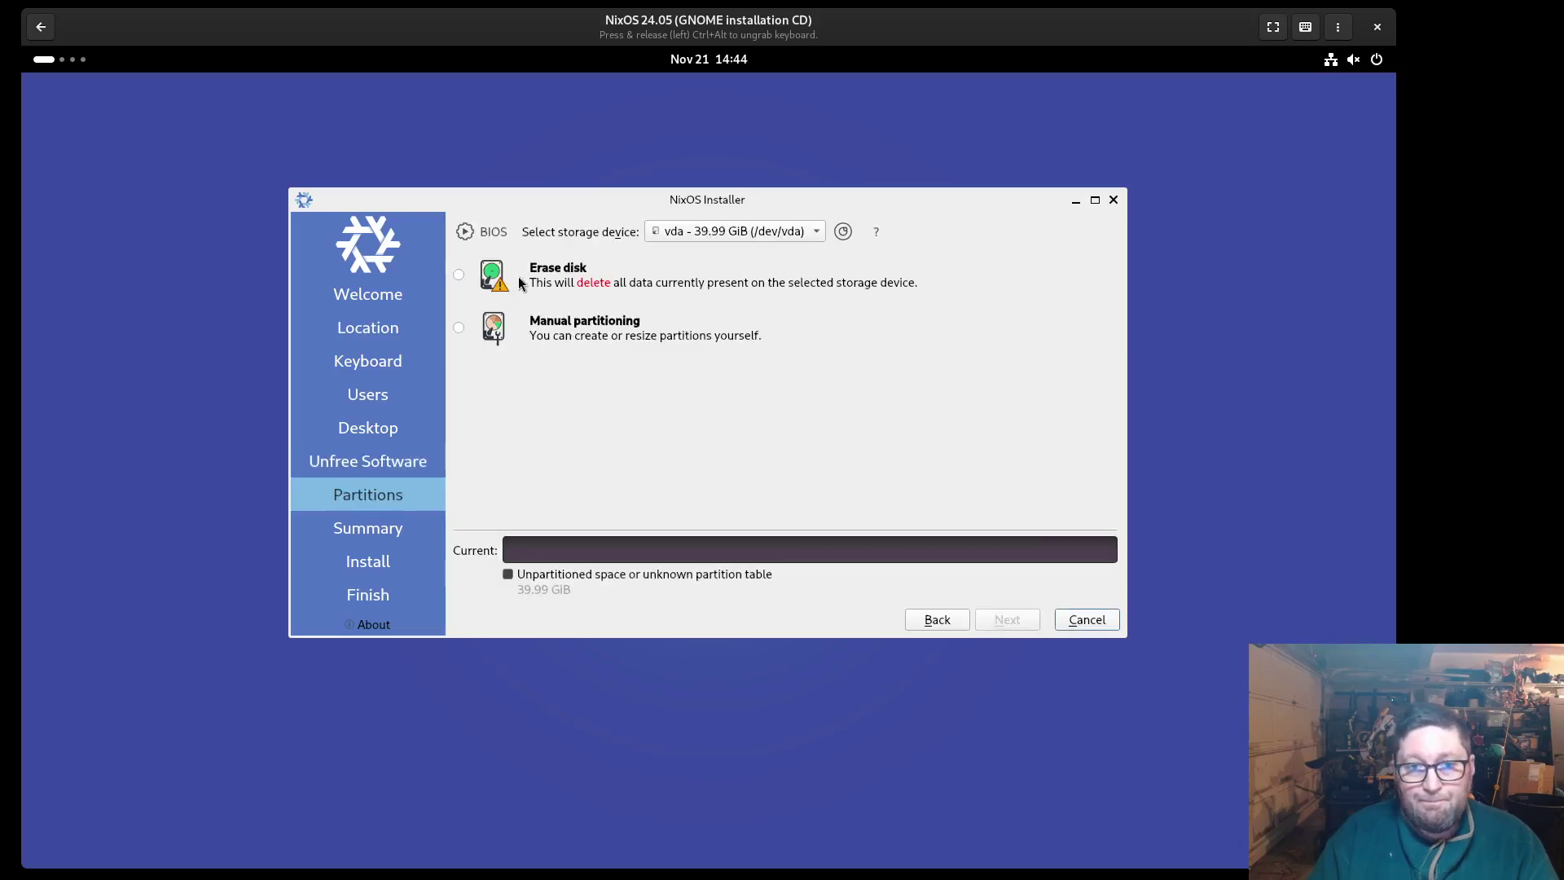
{"action": "left_click", "coordinate": [469, 276]}
{"action": "left_click", "coordinate": [628, 335]}
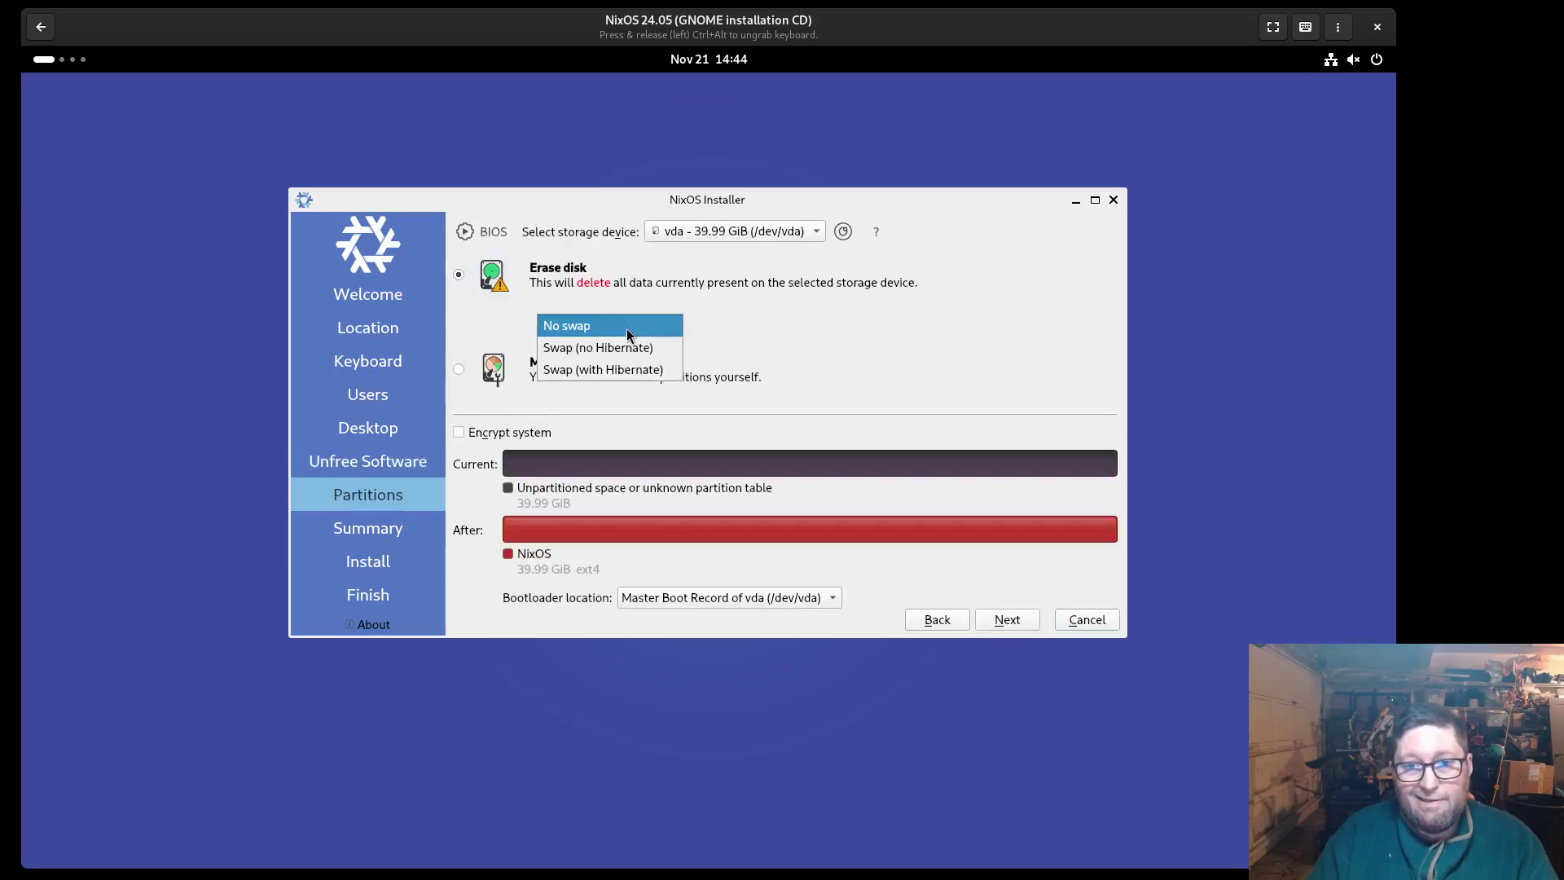
{"action": "left_click", "coordinate": [628, 347]}
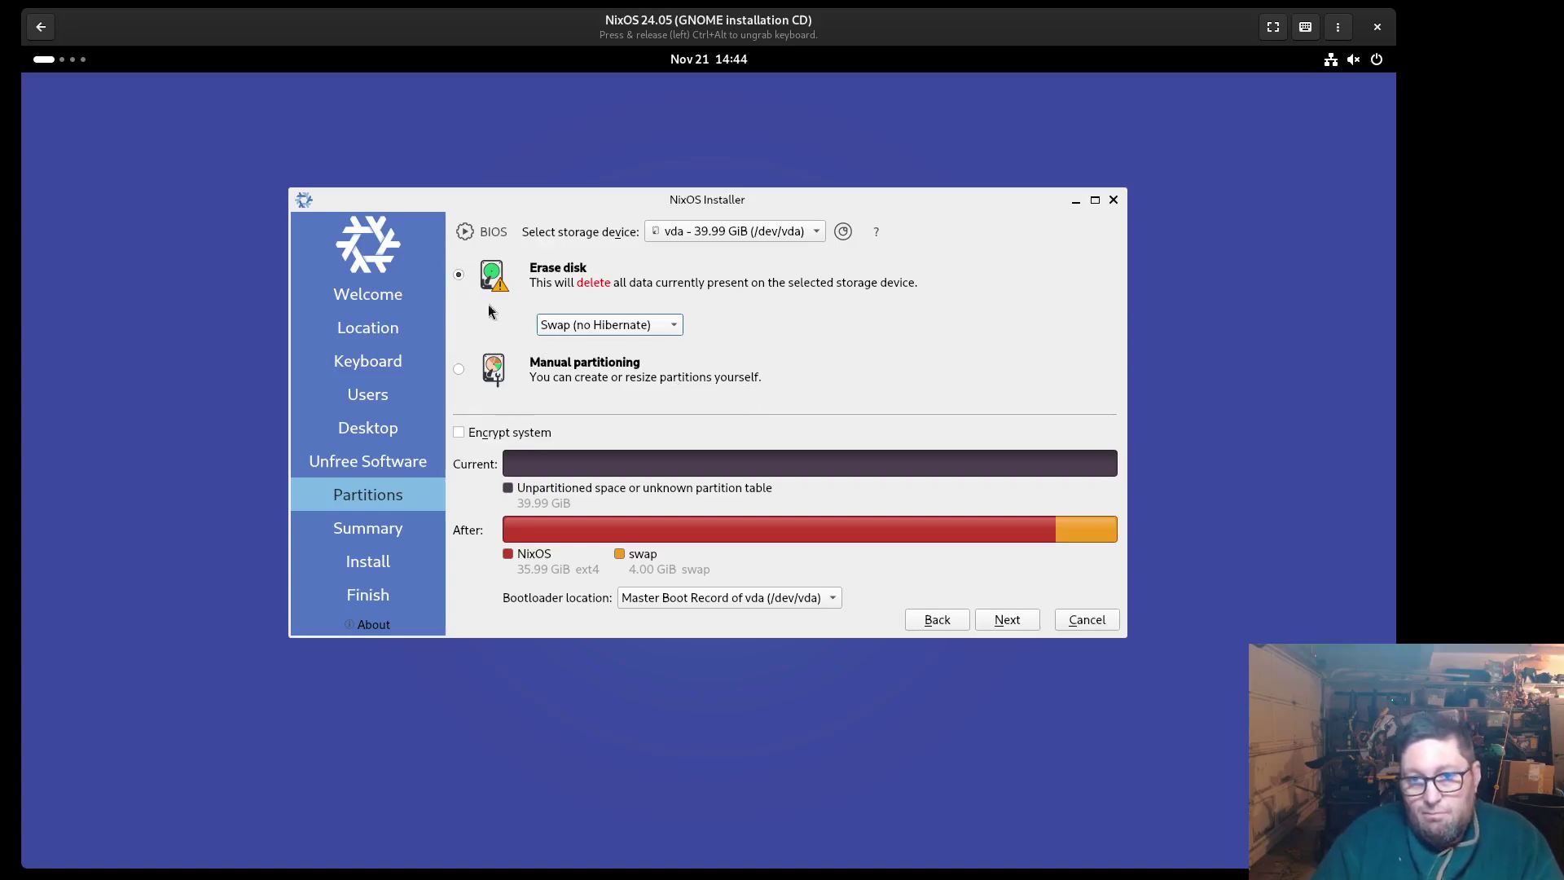
{"action": "left_click", "coordinate": [586, 326]}
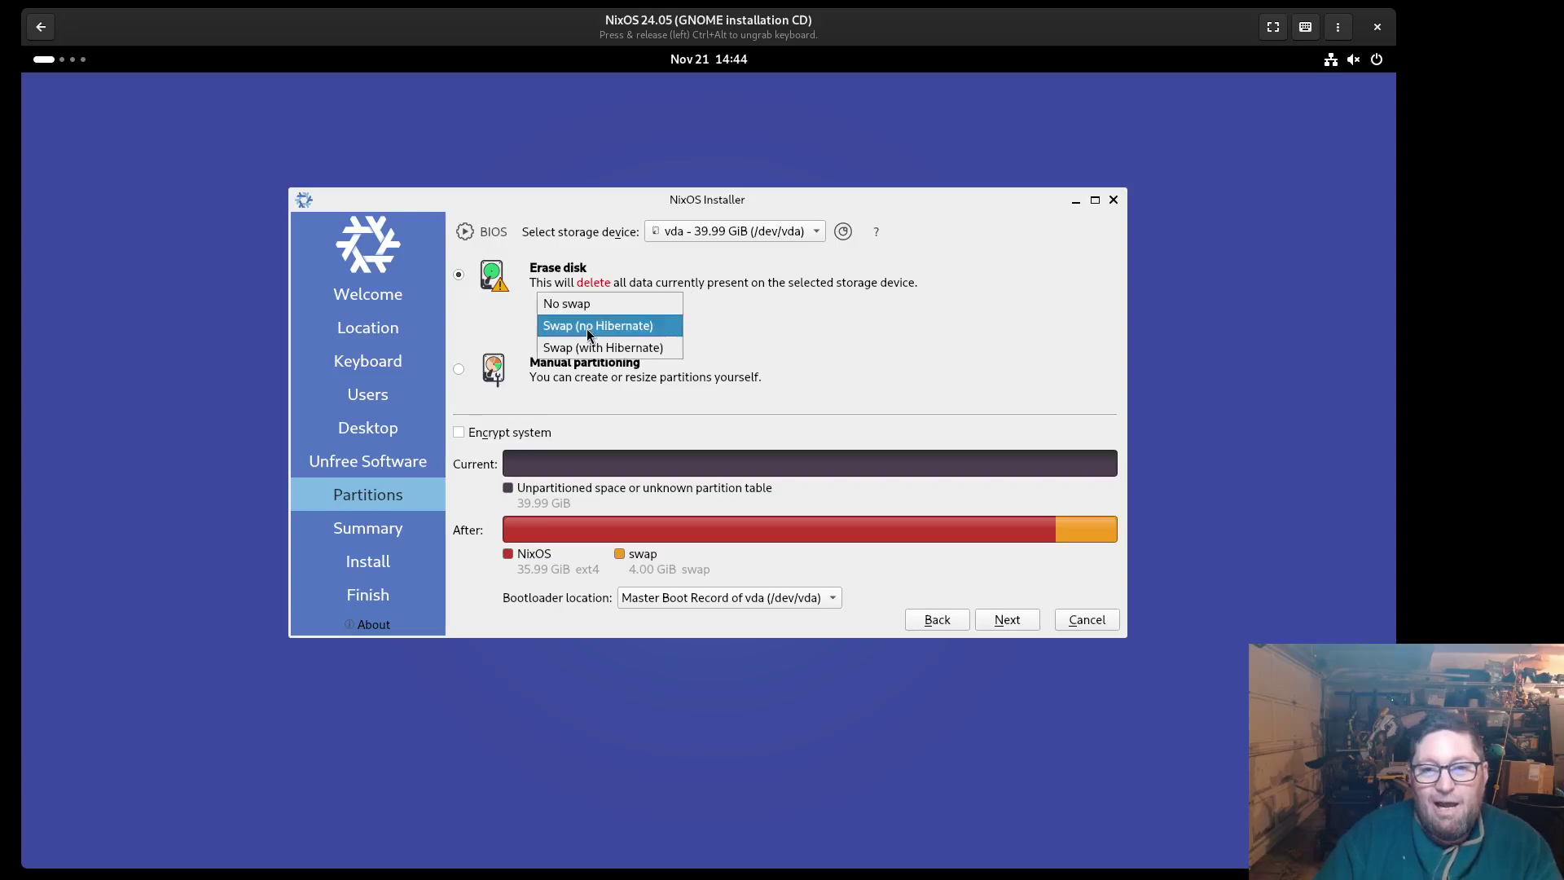
{"action": "left_click", "coordinate": [589, 329]}
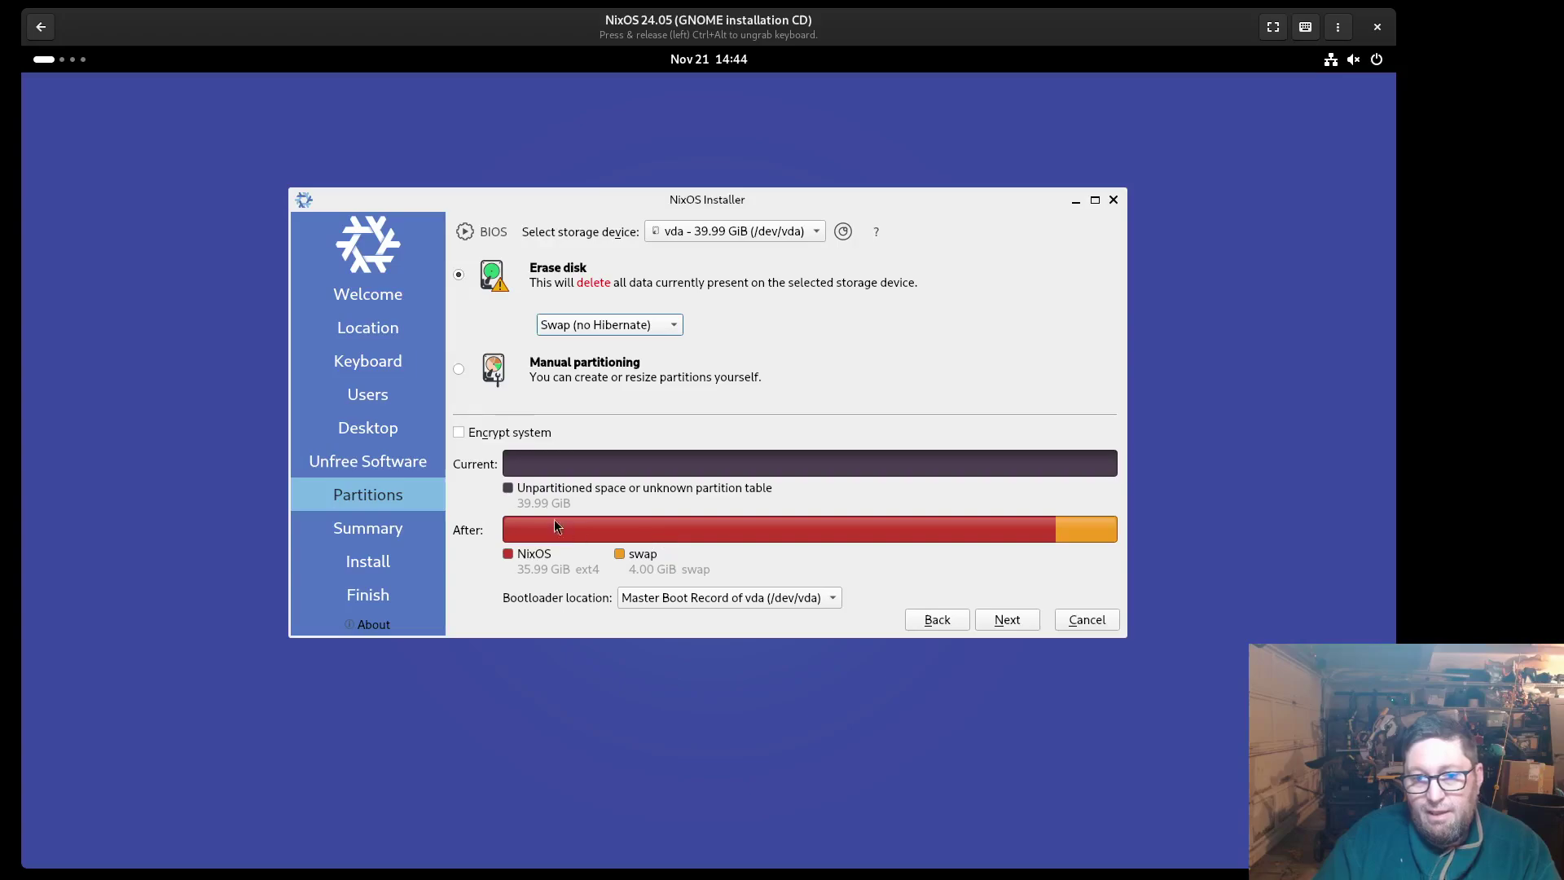
{"action": "left_click", "coordinate": [1007, 620]}
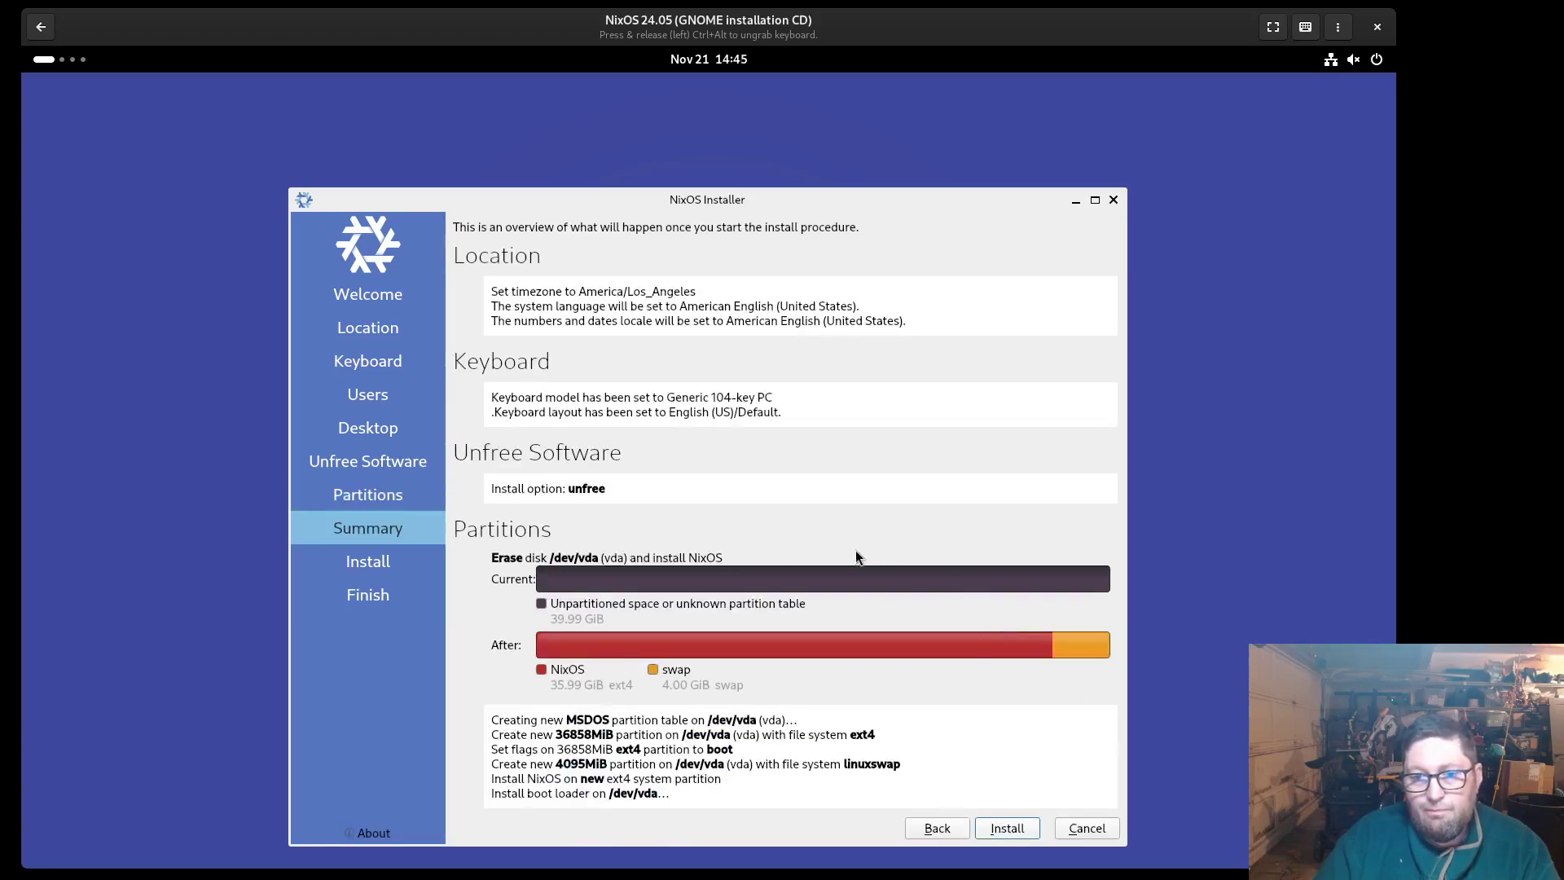
Install NixOS and follow its progress in the installation log until it finishes
{"action": "left_click", "coordinate": [1004, 828]}
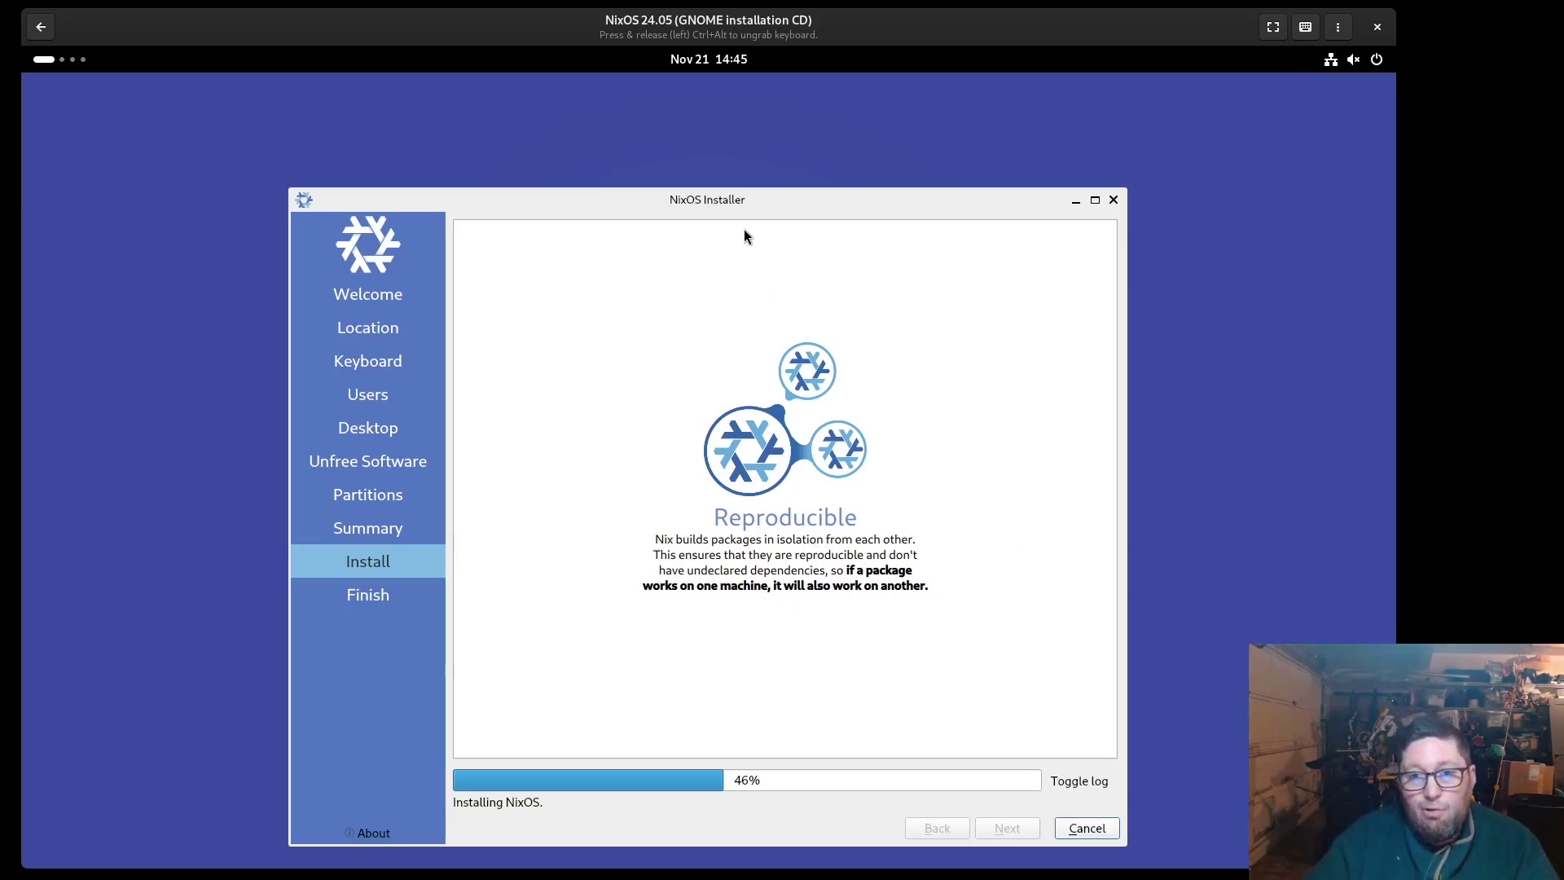
{"action": "left_click_drag", "start_coordinate": [755, 205], "coordinate": [753, 157]}
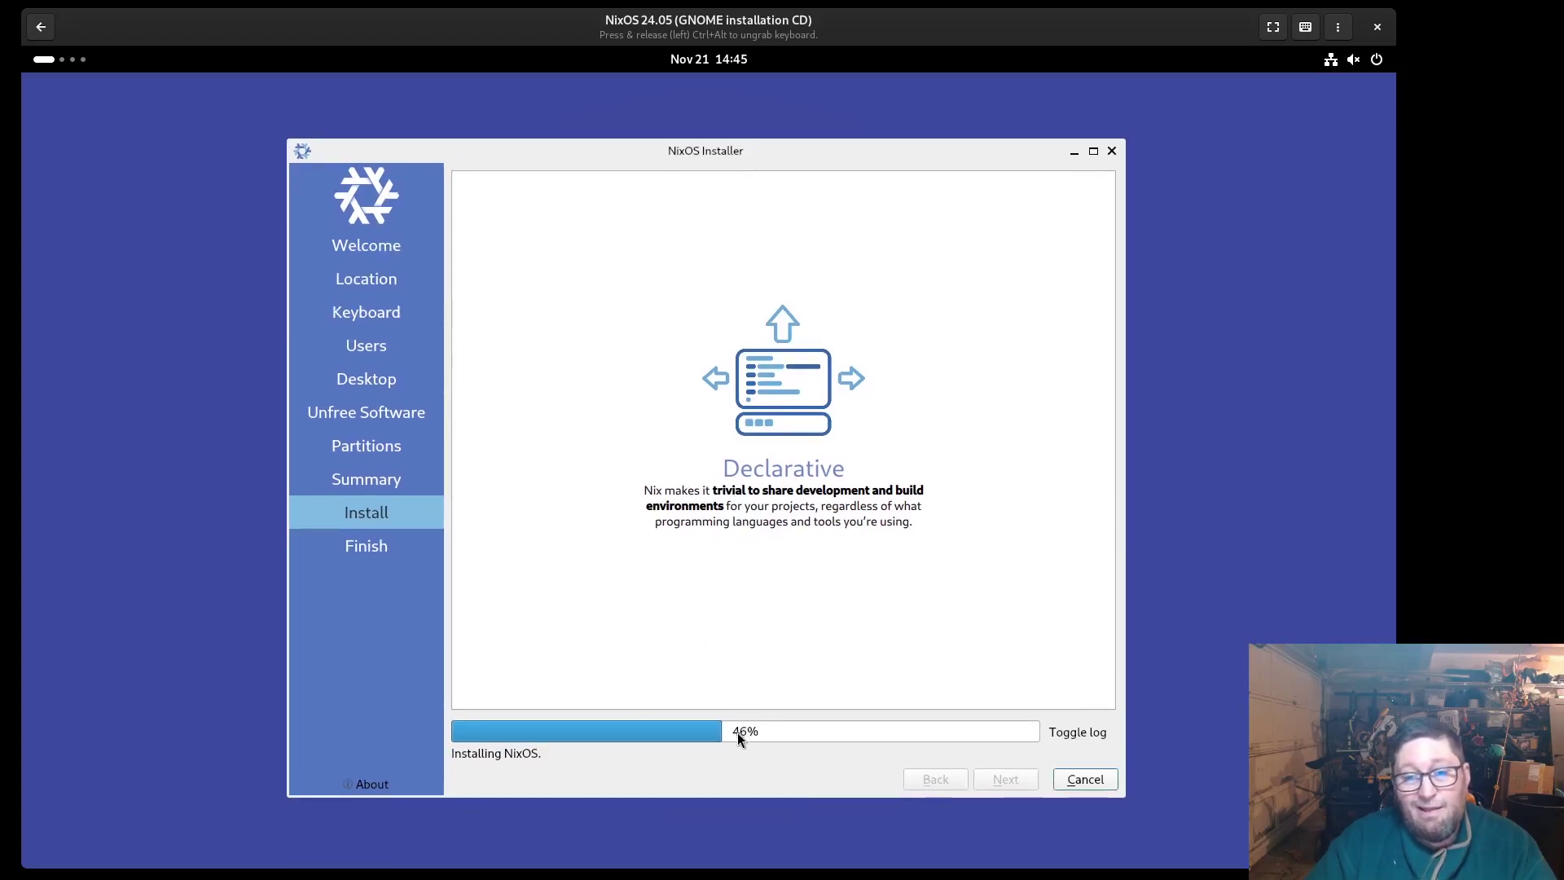
{"action": "left_click", "coordinate": [1072, 732]}
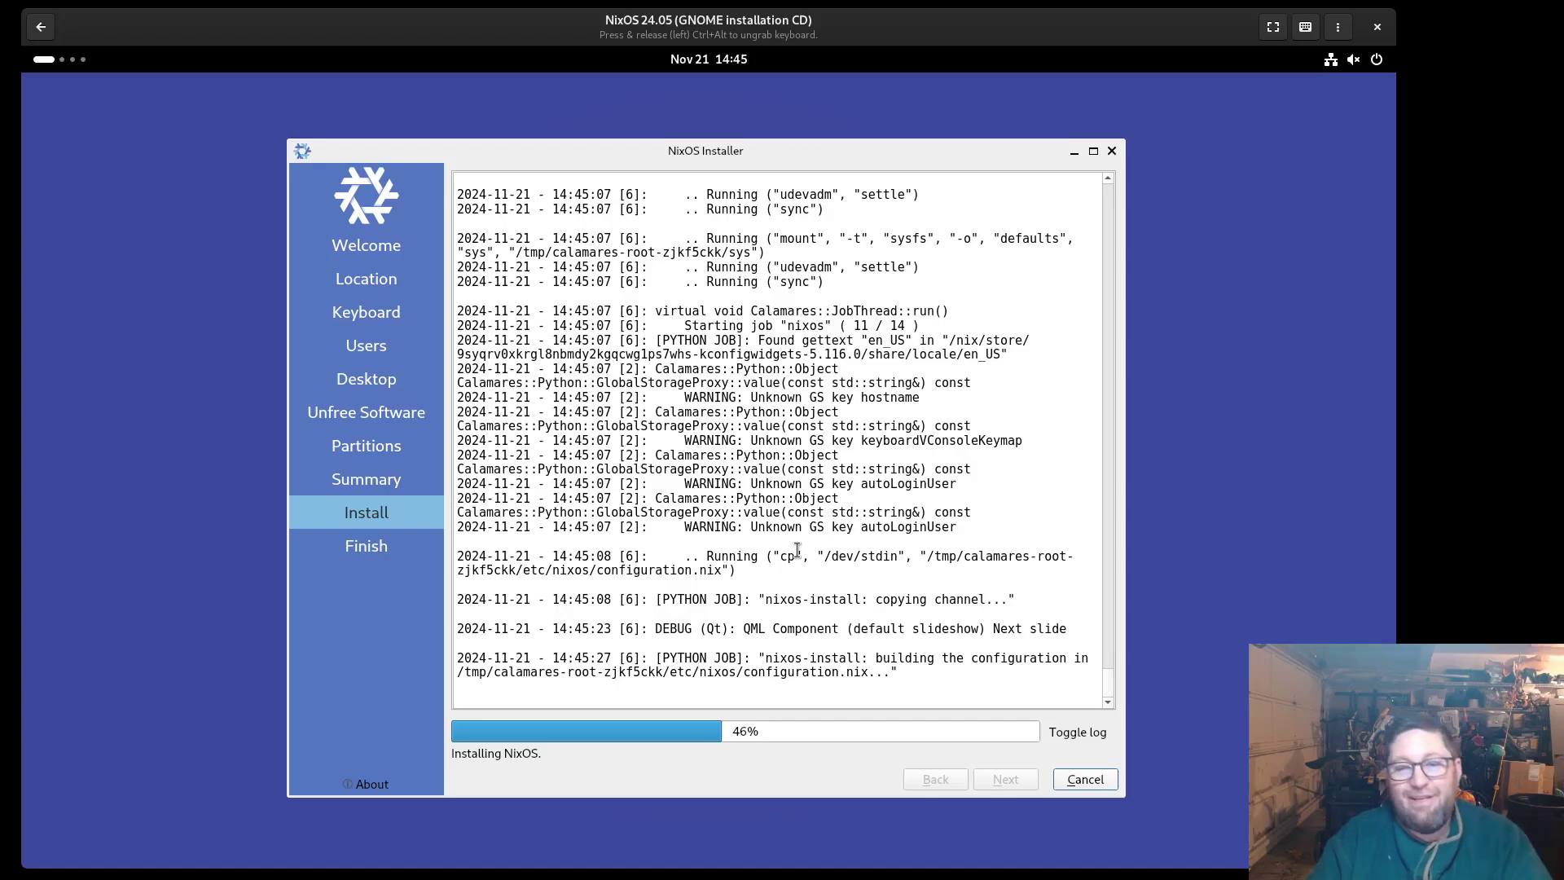
{"action": "key", "text": "alt+Tab"}
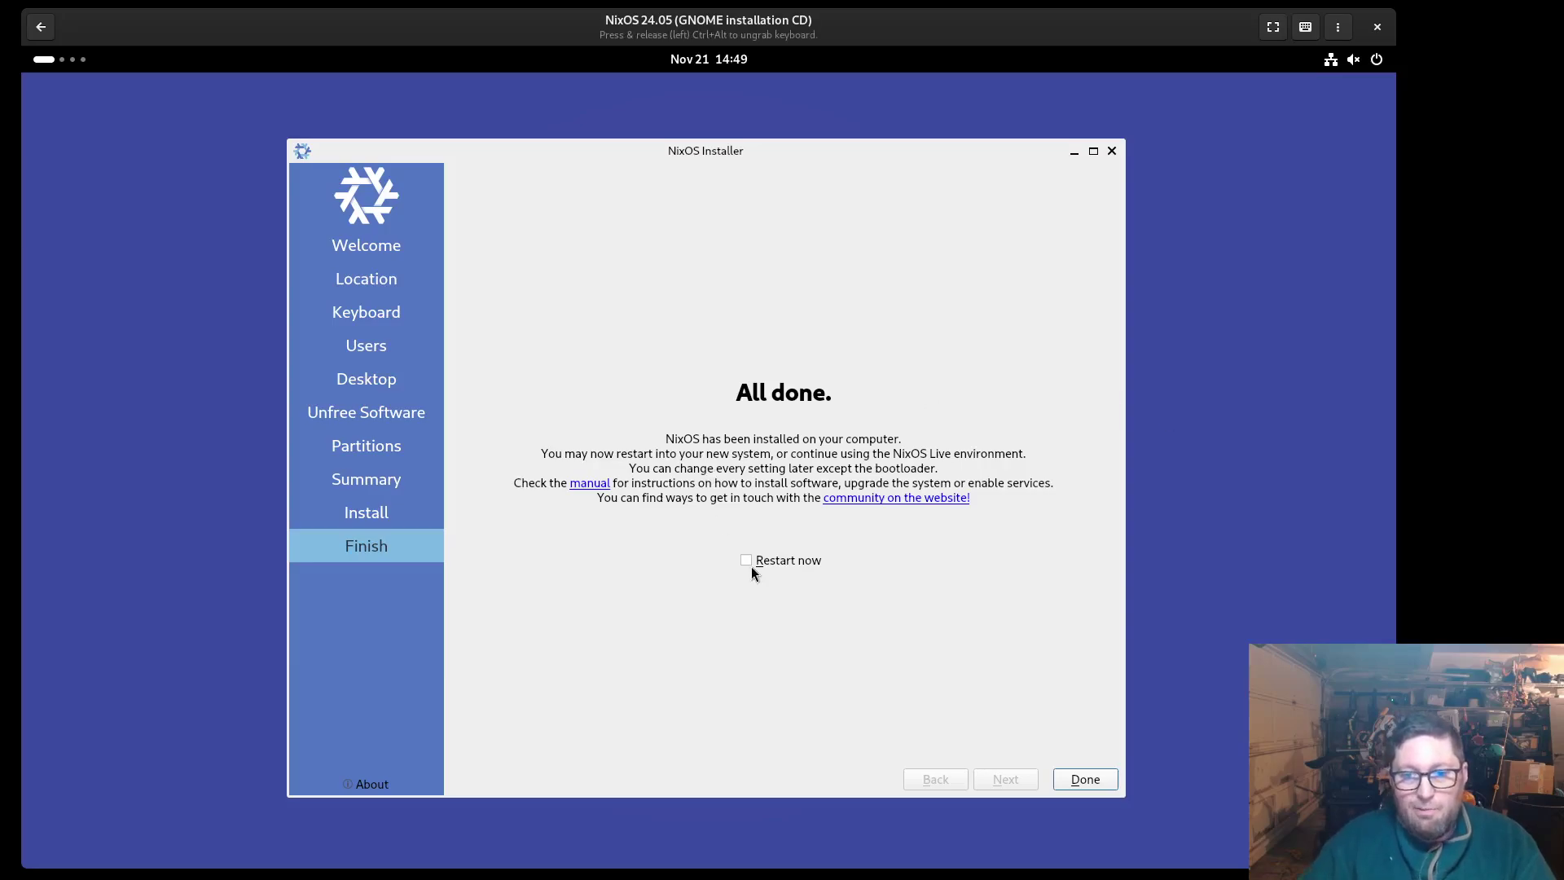
Enable Restart now to reboot into the new system and reopen the NixOS VM display
{"action": "left_click", "coordinate": [777, 560]}
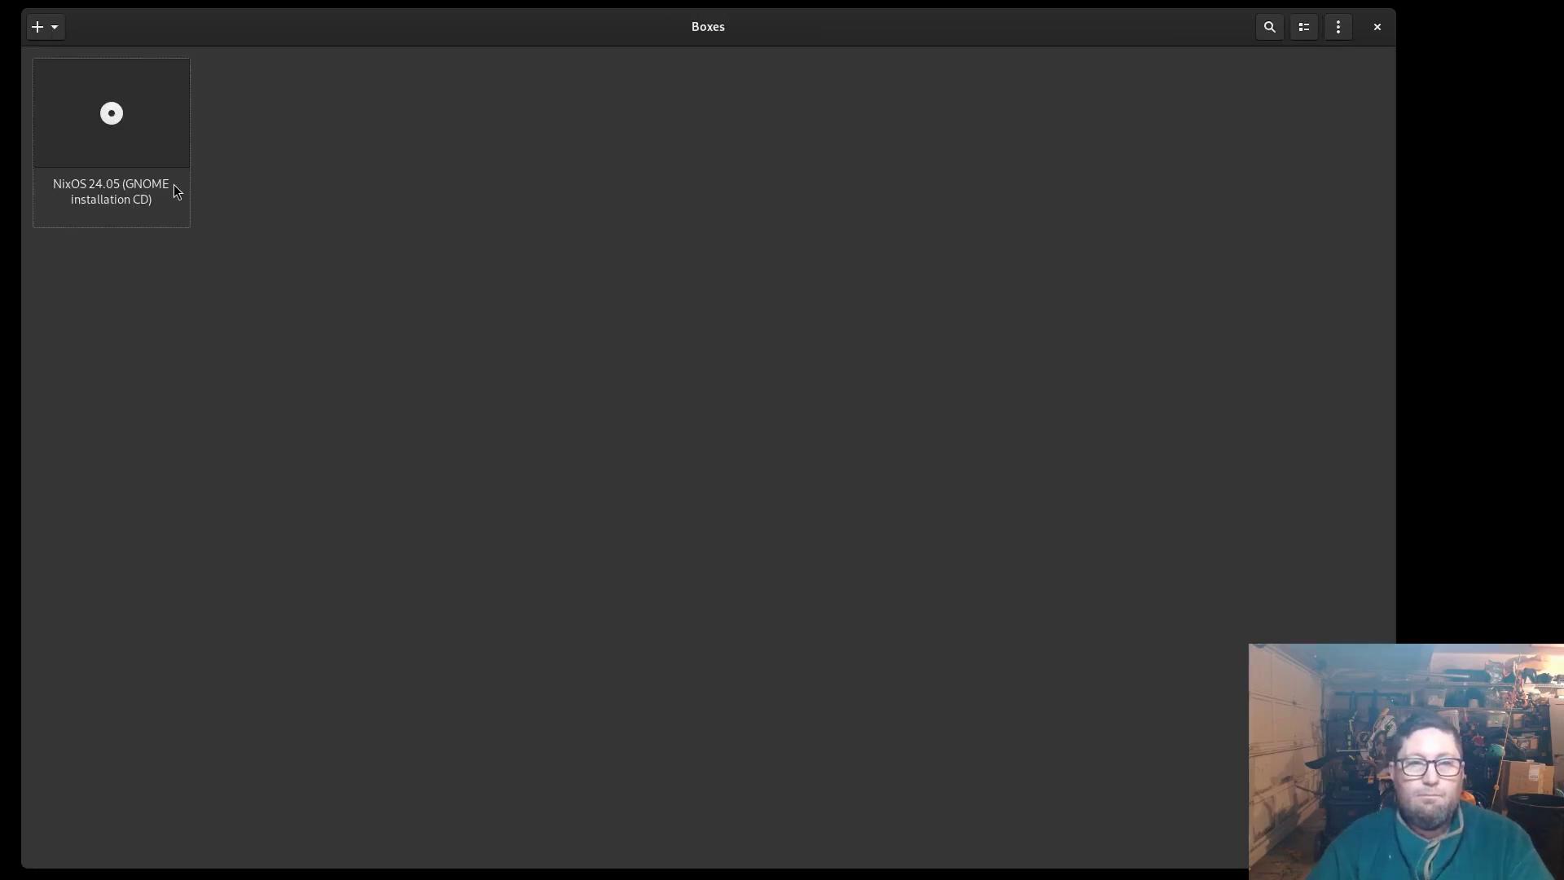
{"action": "left_click", "coordinate": [133, 150]}
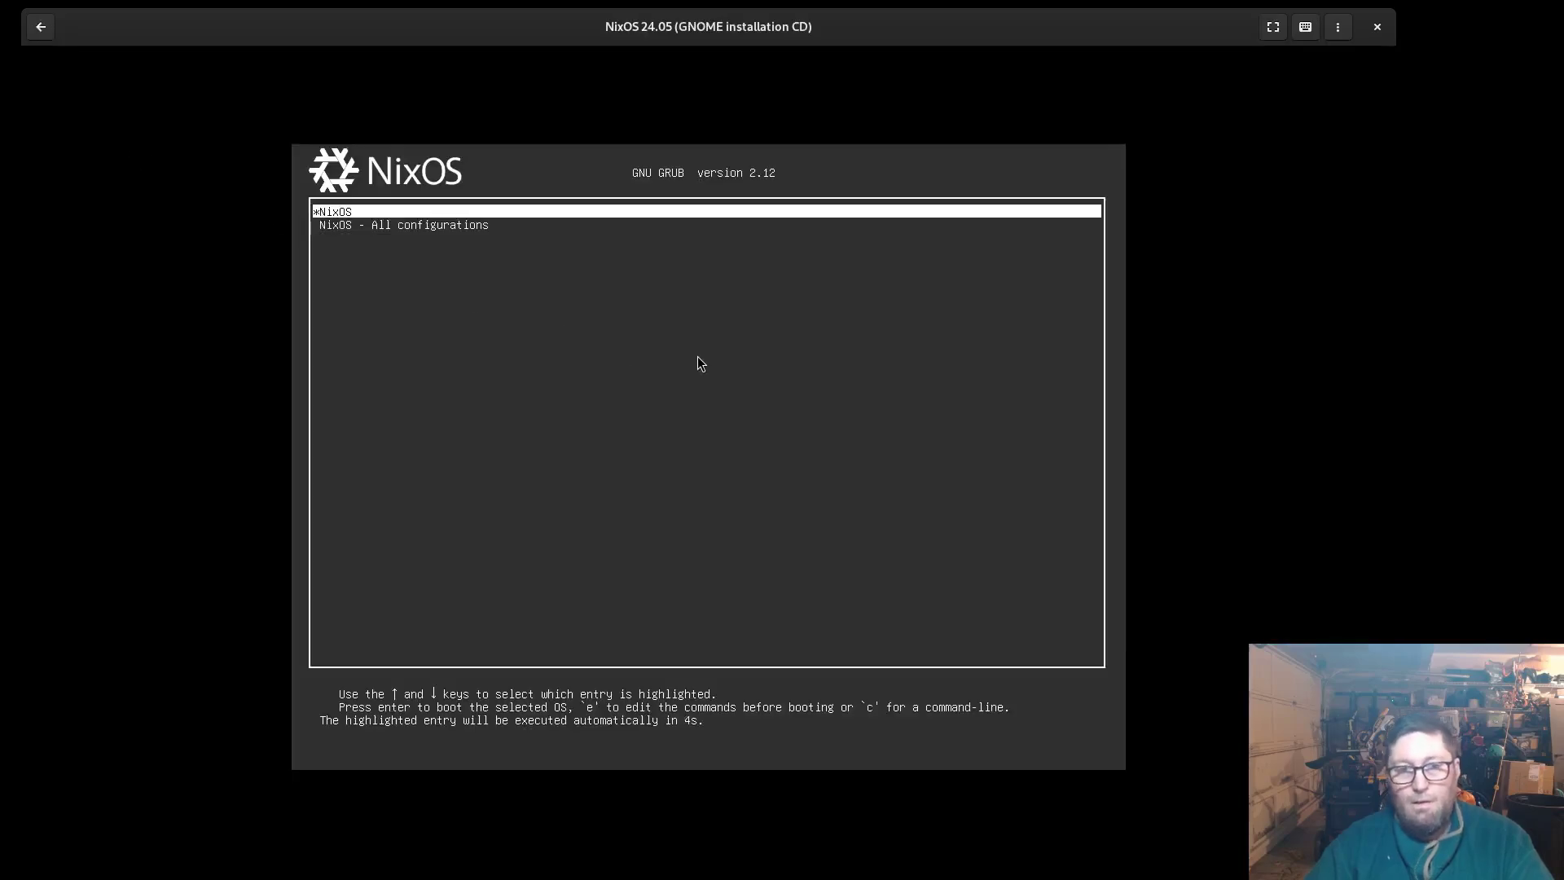
Look through the GRUB entries and 'NixOS - All configurations', then boot the main NixOS entry
{"action": "key", "text": "Down"}
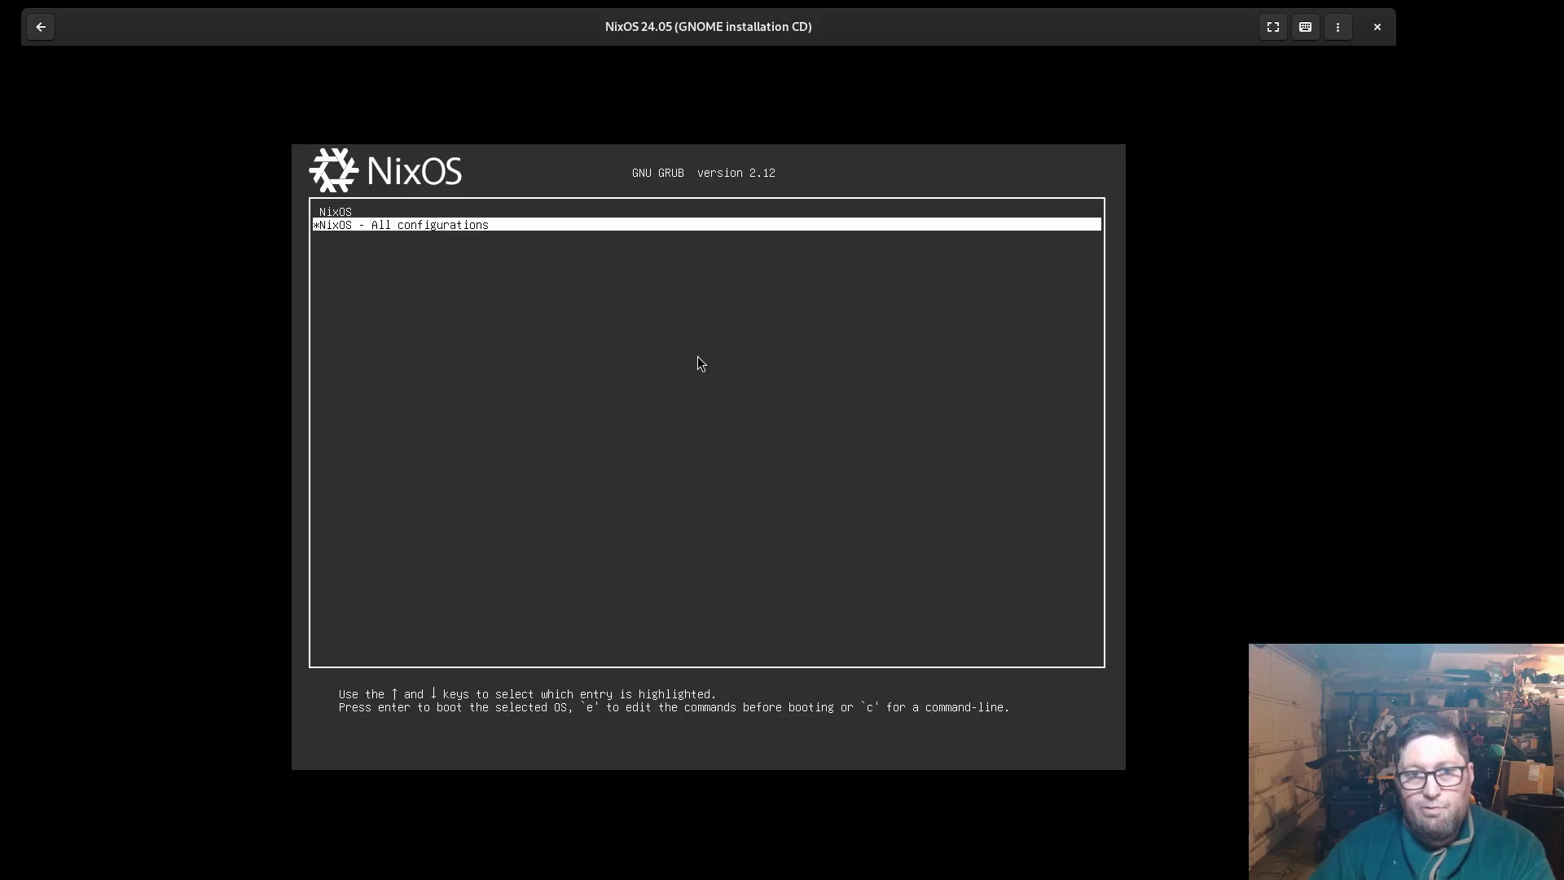
{"action": "key", "text": "Up"}
{"action": "key", "text": "Down"}
{"action": "key", "text": "Up"}
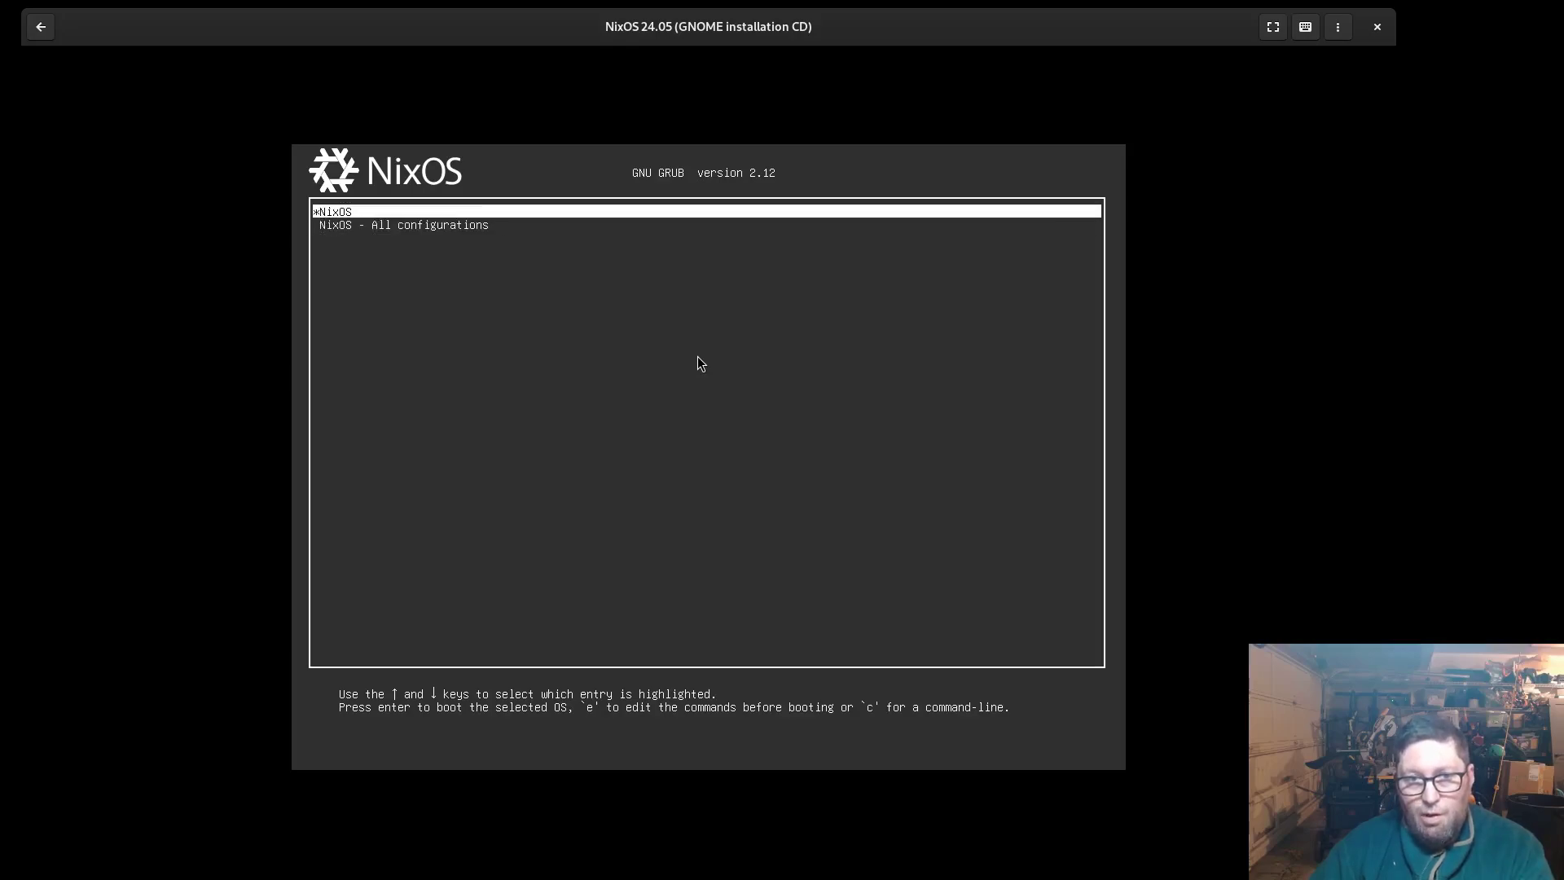
{"action": "key", "text": "Down"}
{"action": "key", "text": "Return"}
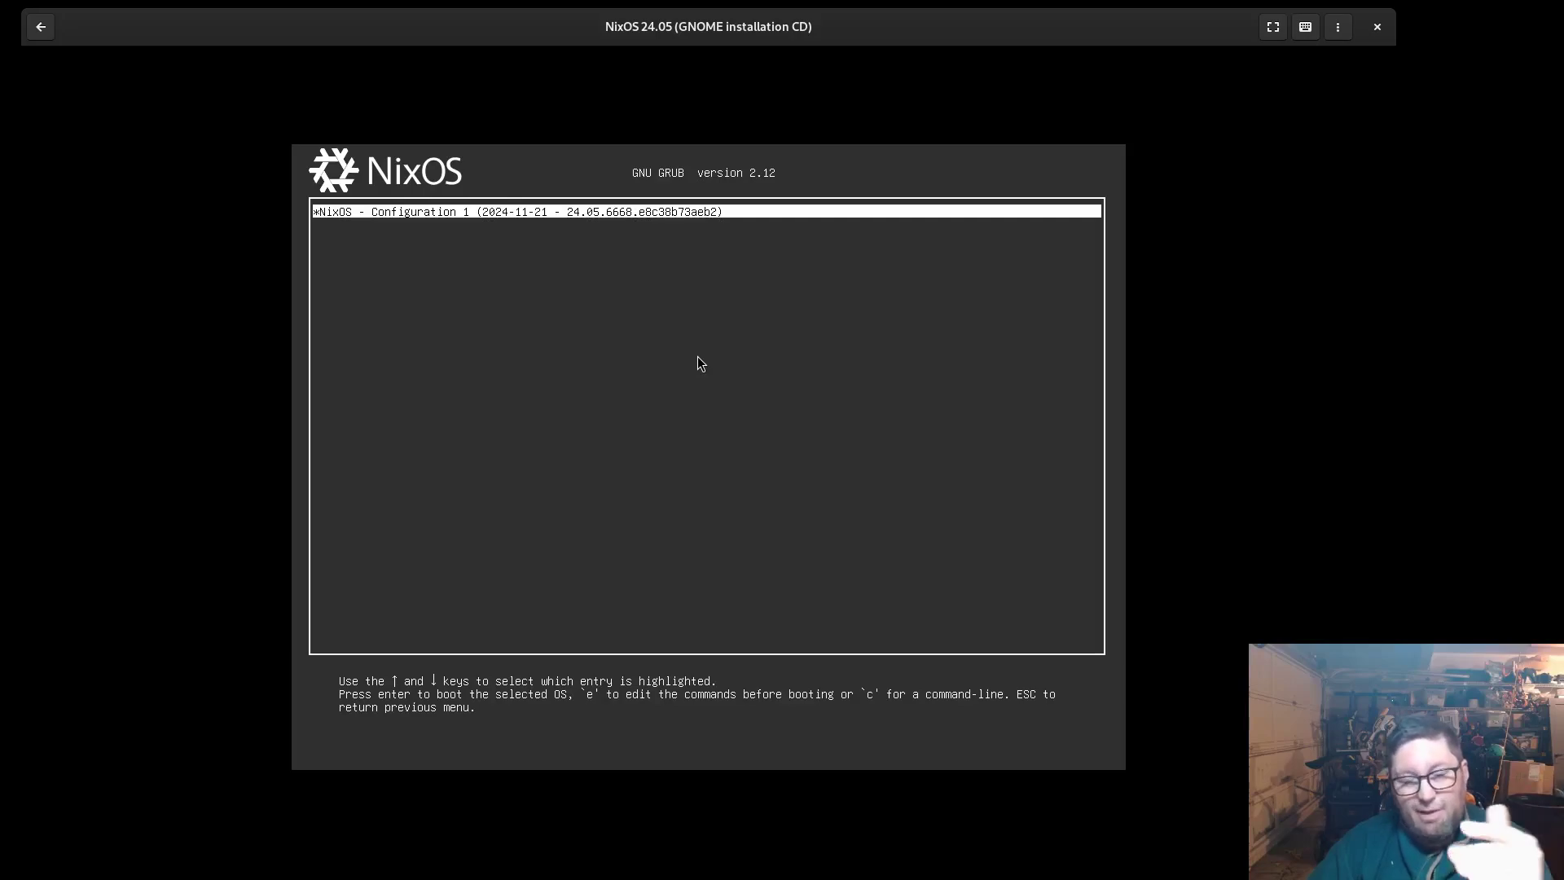
{"action": "key", "text": "Escape"}
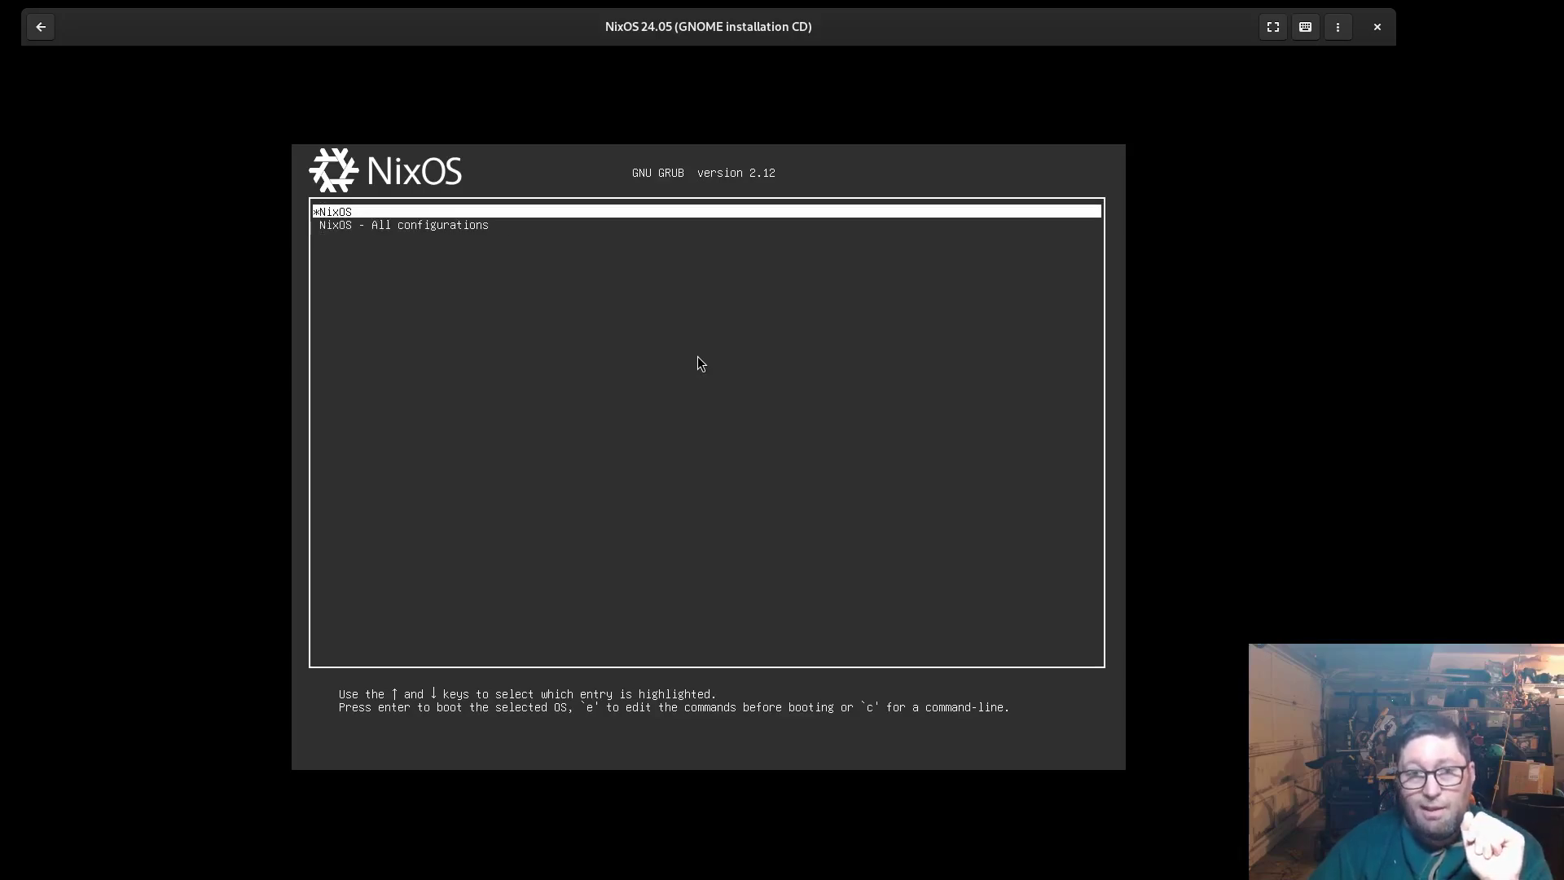
{"action": "key", "text": "Return"}
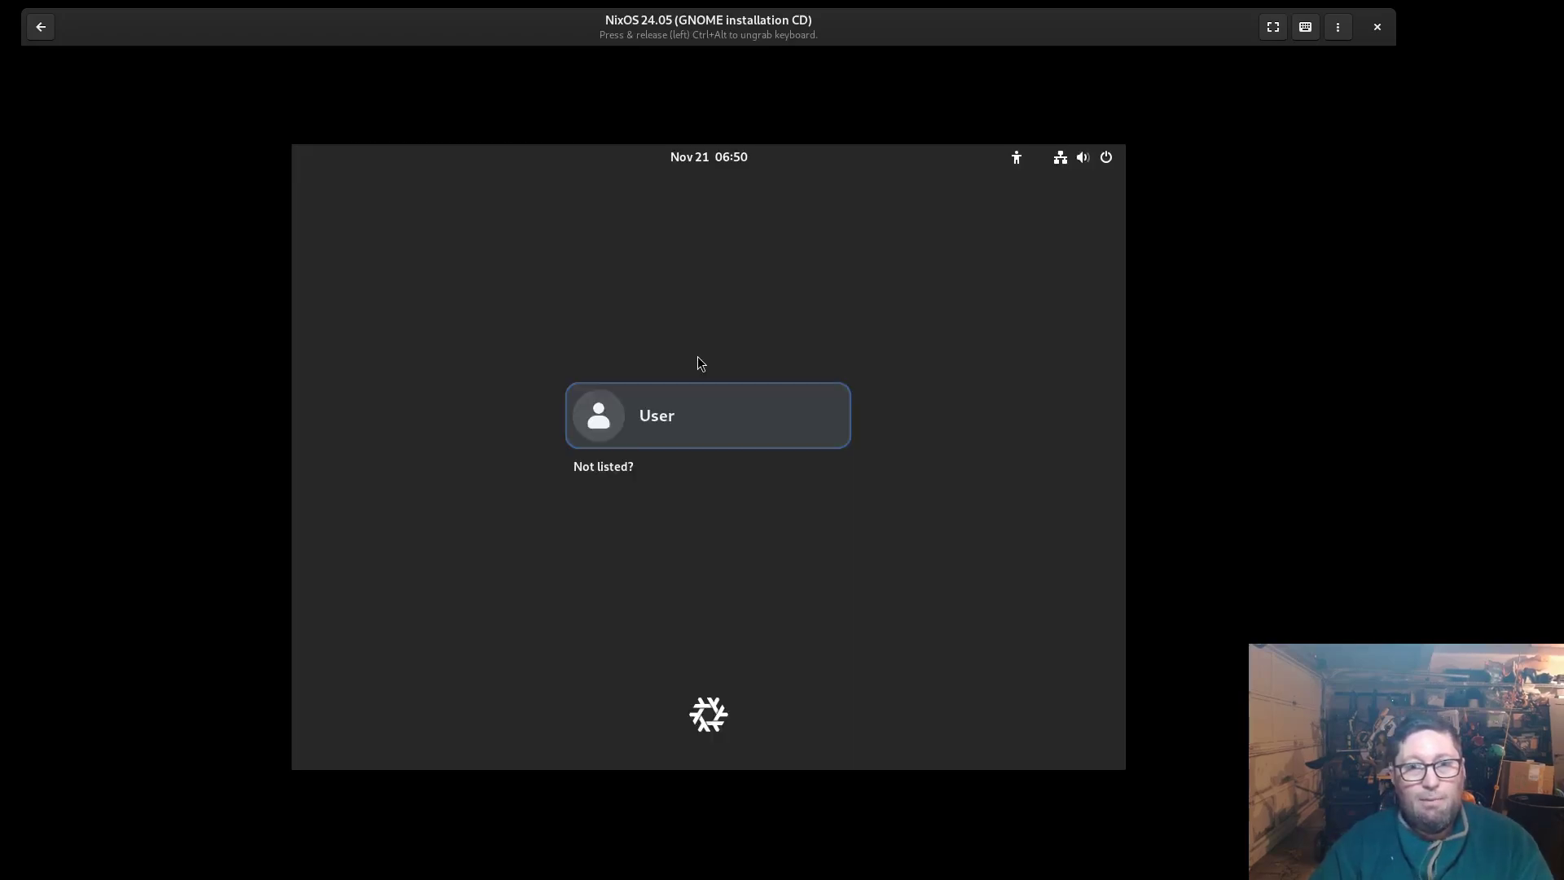
Sign in to the user account by entering its password at the login screen
{"action": "left_click", "coordinate": [685, 411]}
{"action": "type", "text": "user"}
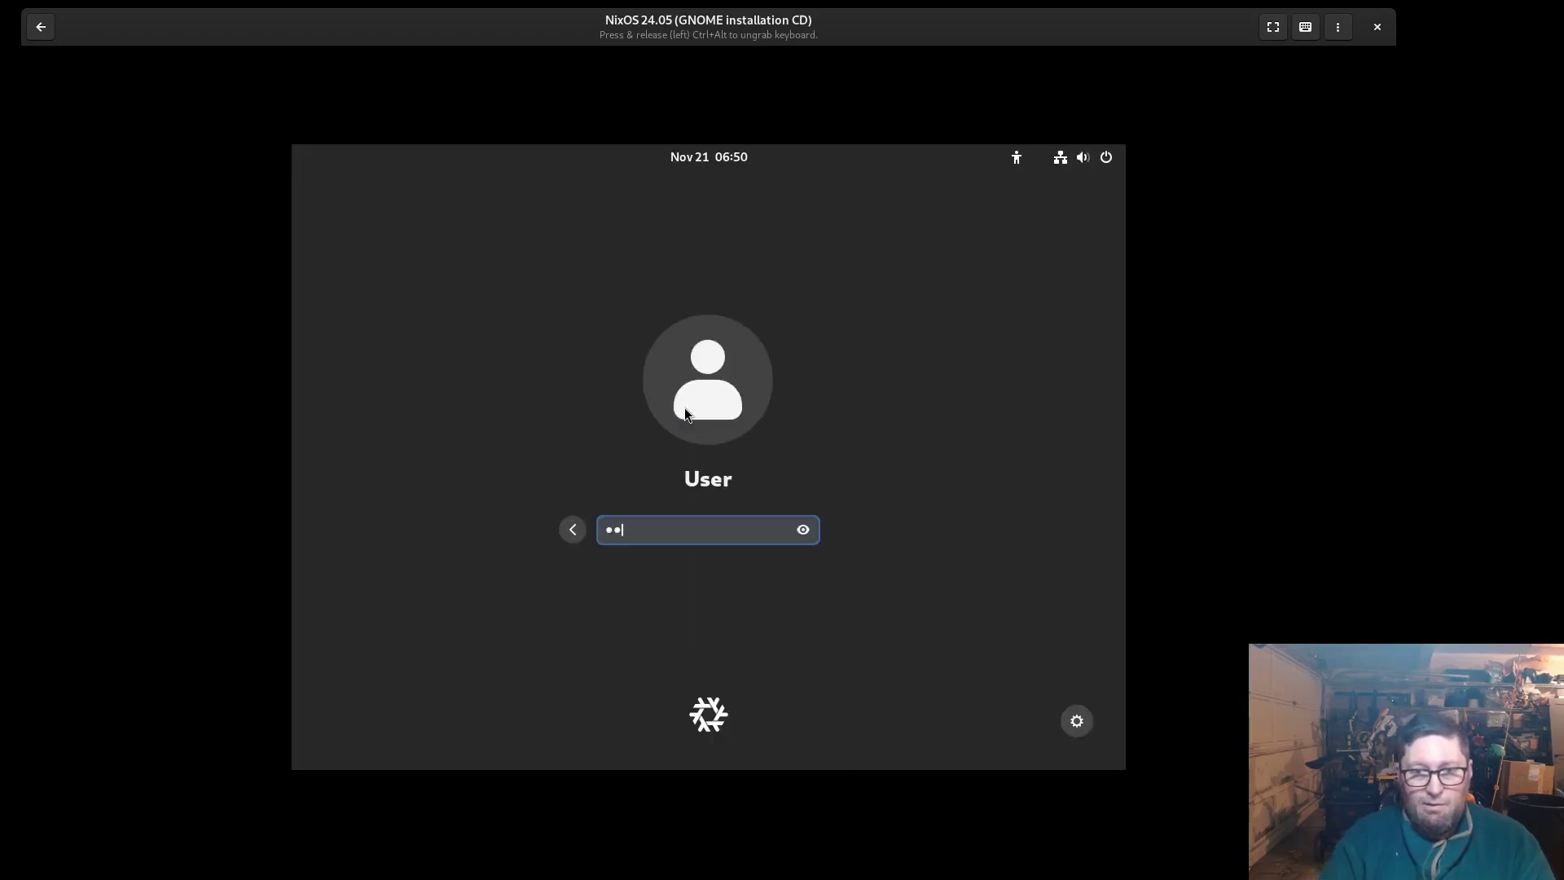
{"action": "key", "text": "Return"}
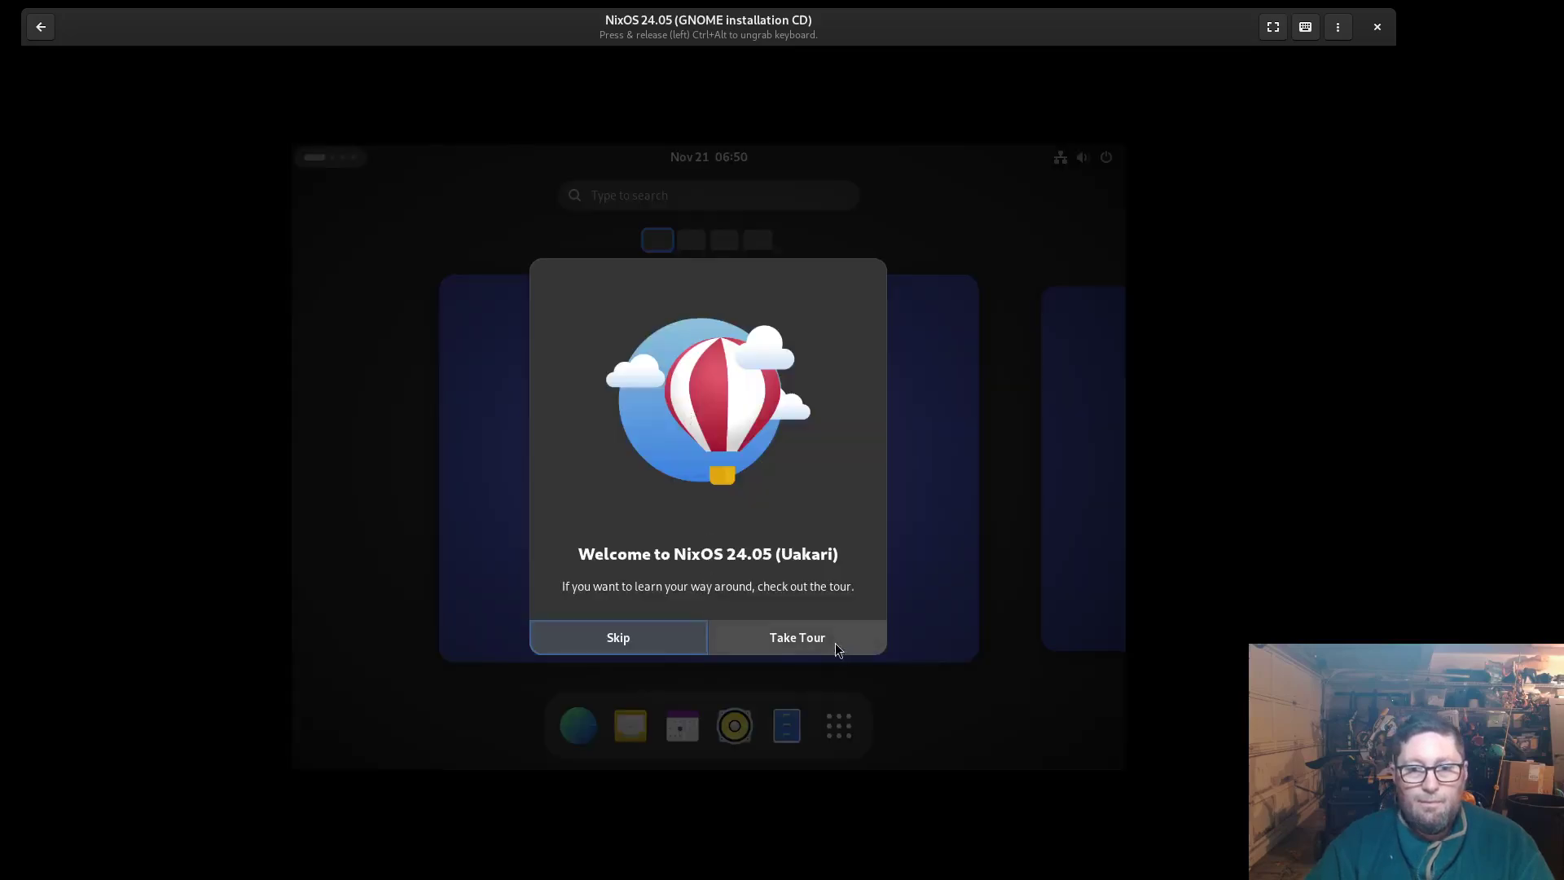
Skip the welcome tour and glance at the calendar panel and quick settings menu
{"action": "left_click", "coordinate": [613, 636]}
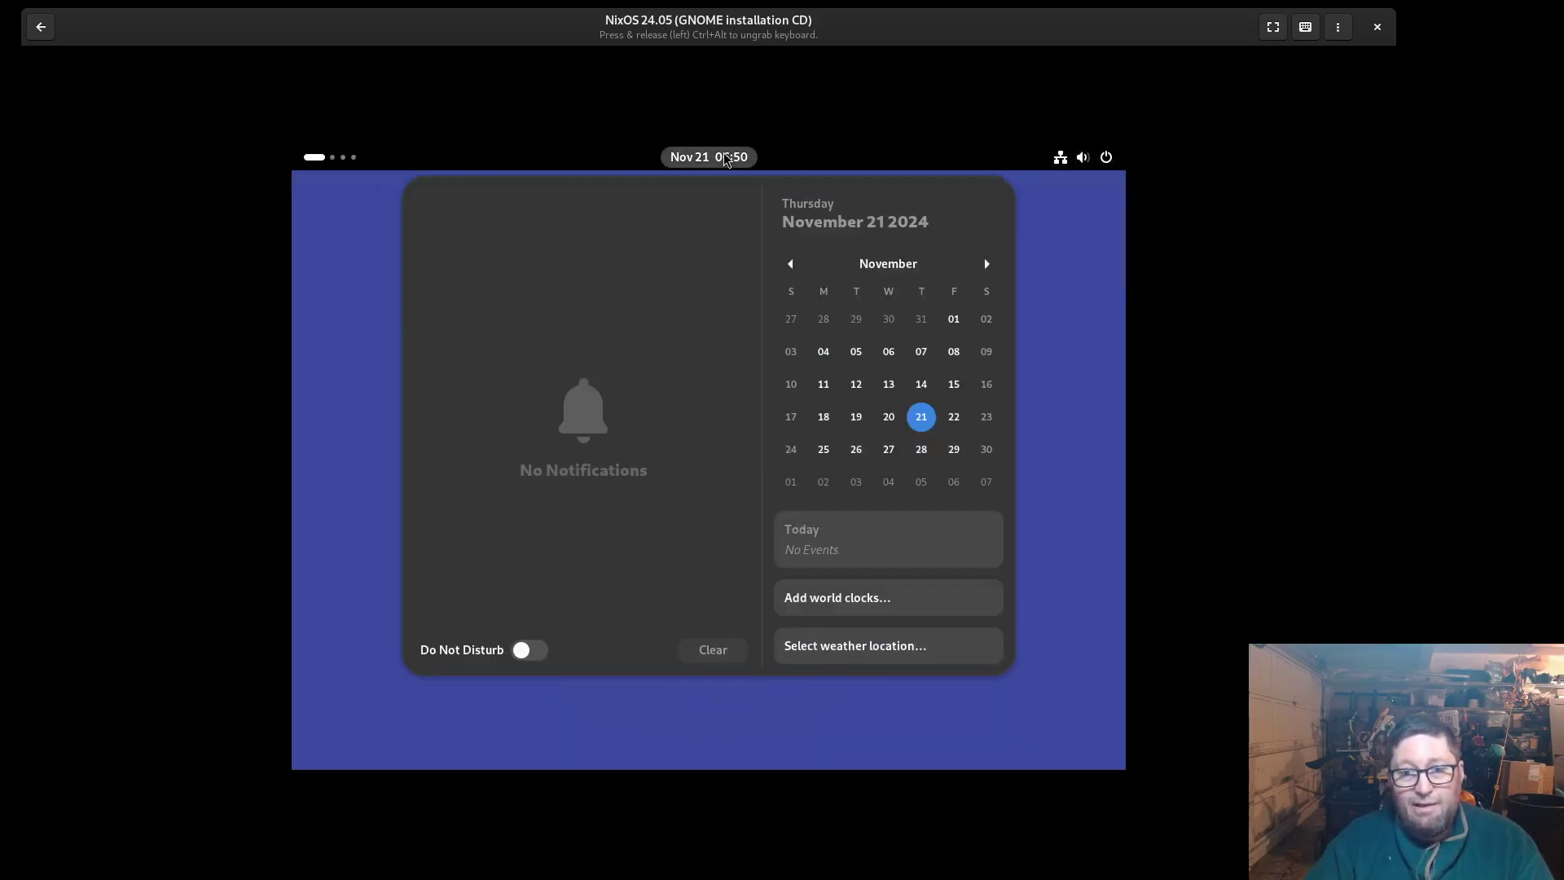
{"action": "left_click", "coordinate": [726, 157]}
{"action": "left_click", "coordinate": [1089, 162]}
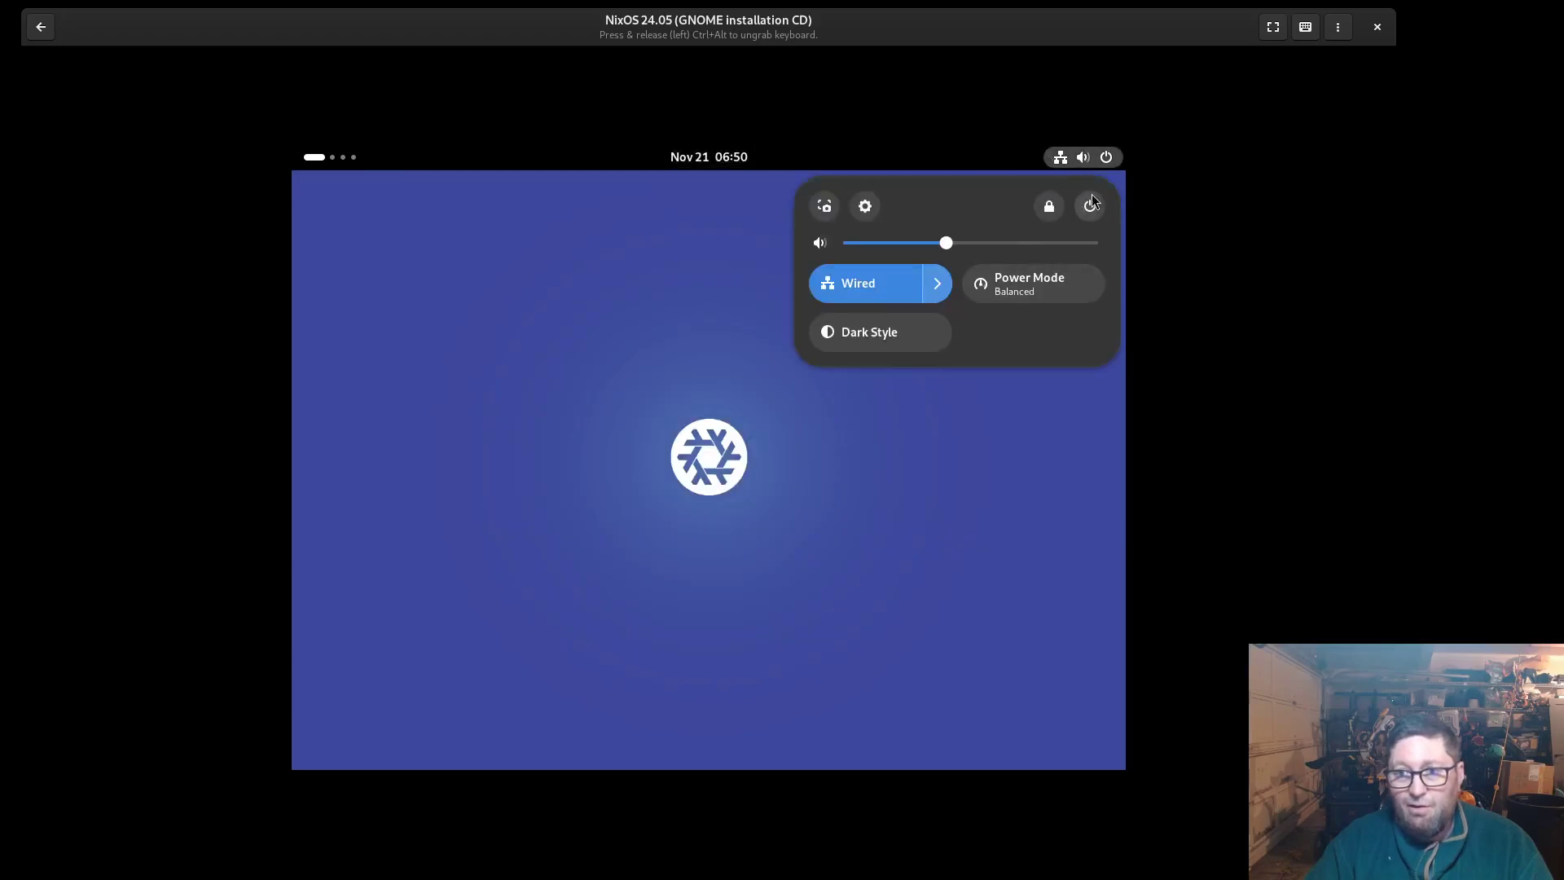
Switch the system style to Dark on Settings' Appearance page, then close Settings
{"action": "left_click", "coordinate": [860, 211]}
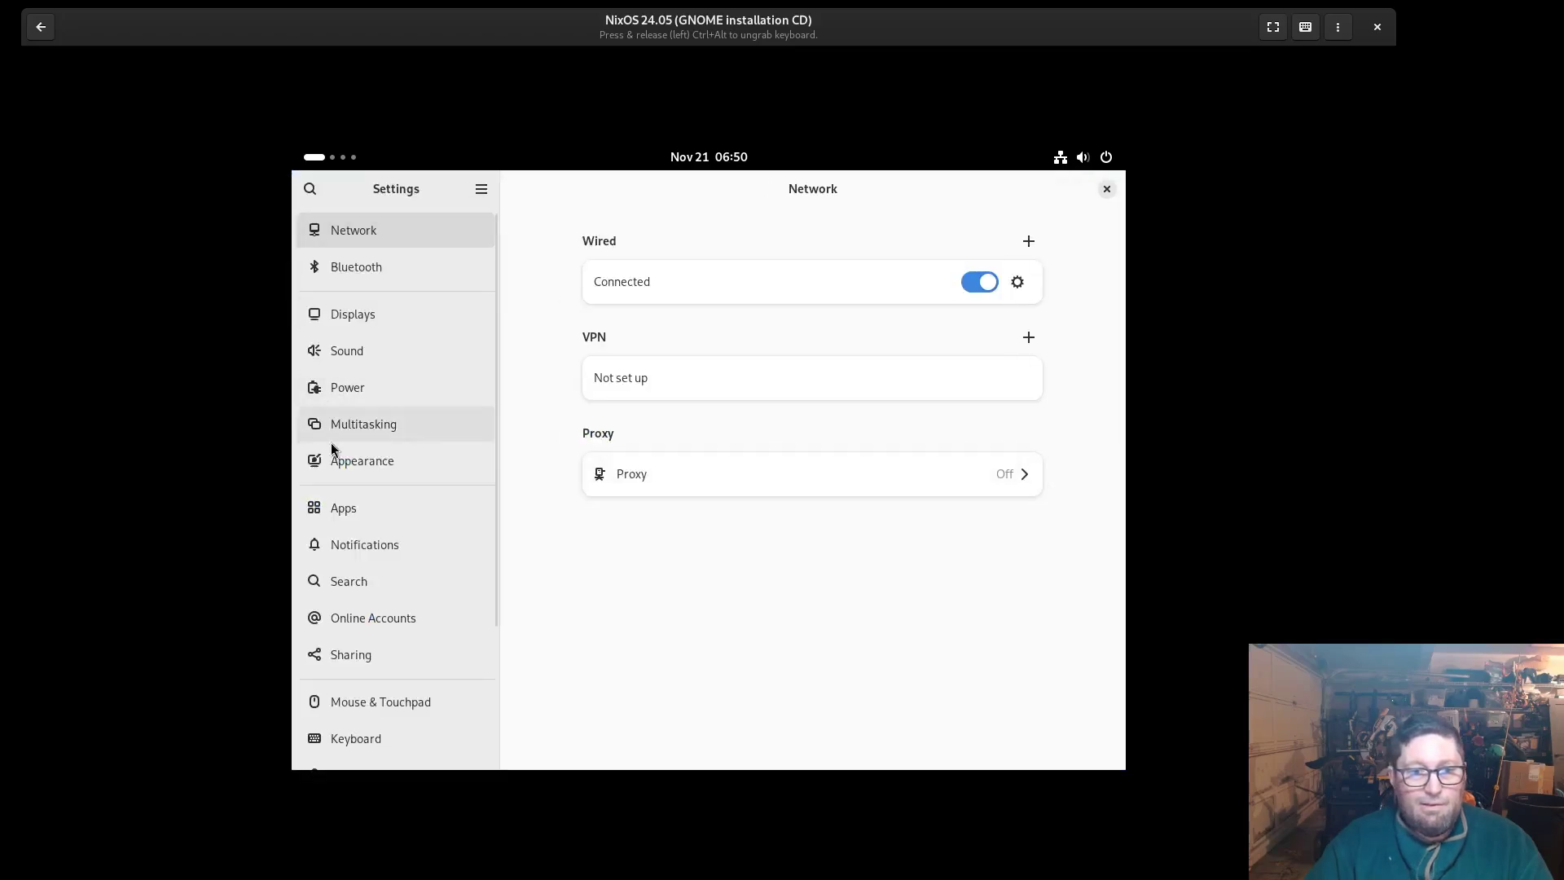
{"action": "left_click", "coordinate": [348, 459]}
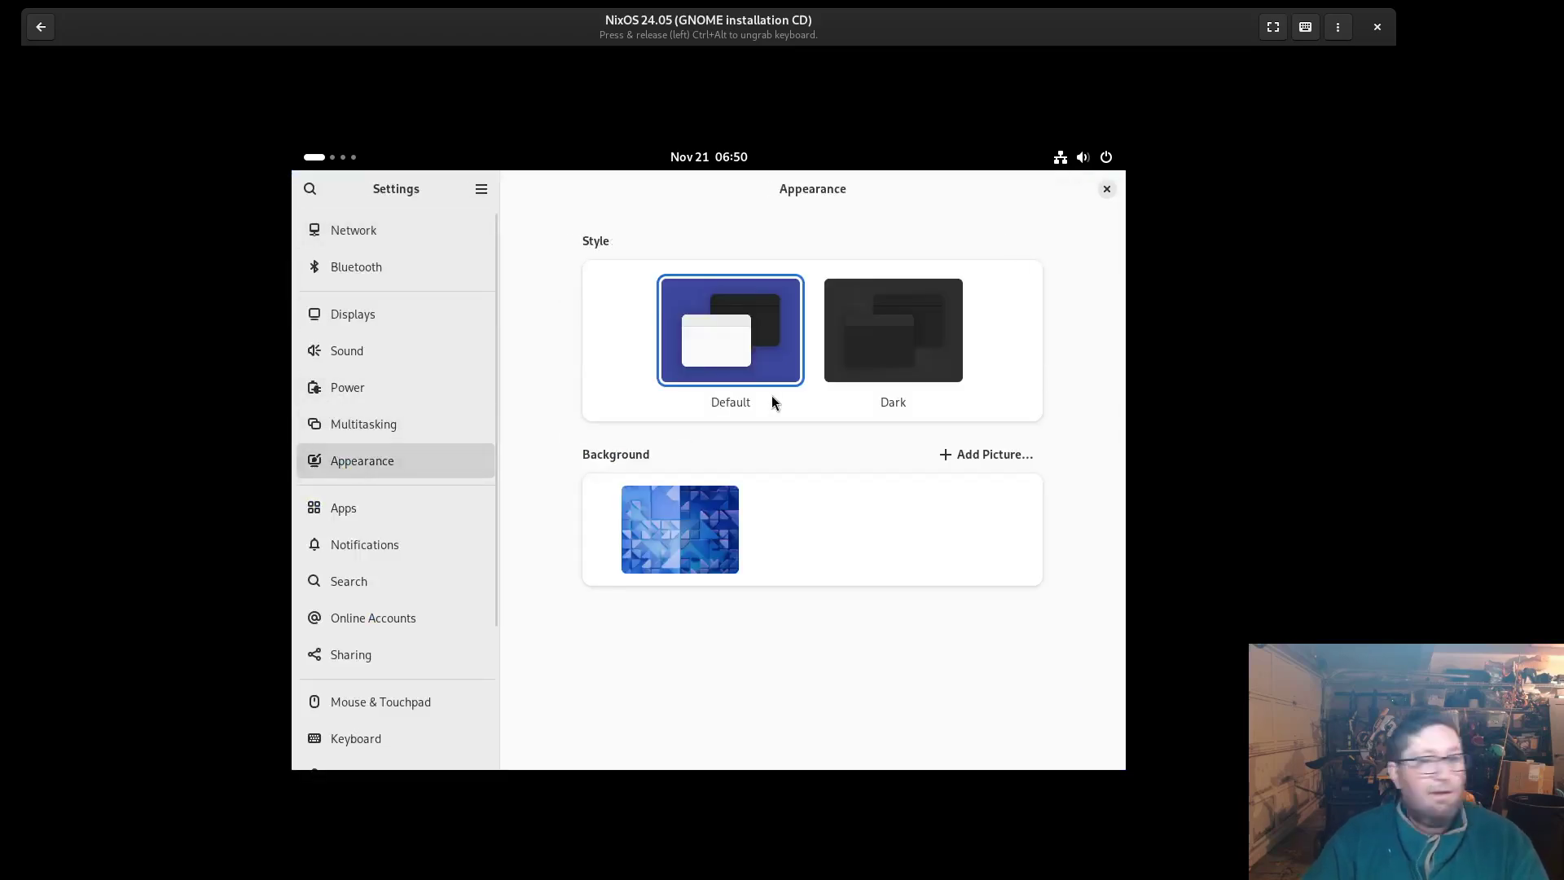
{"action": "left_click", "coordinate": [869, 349]}
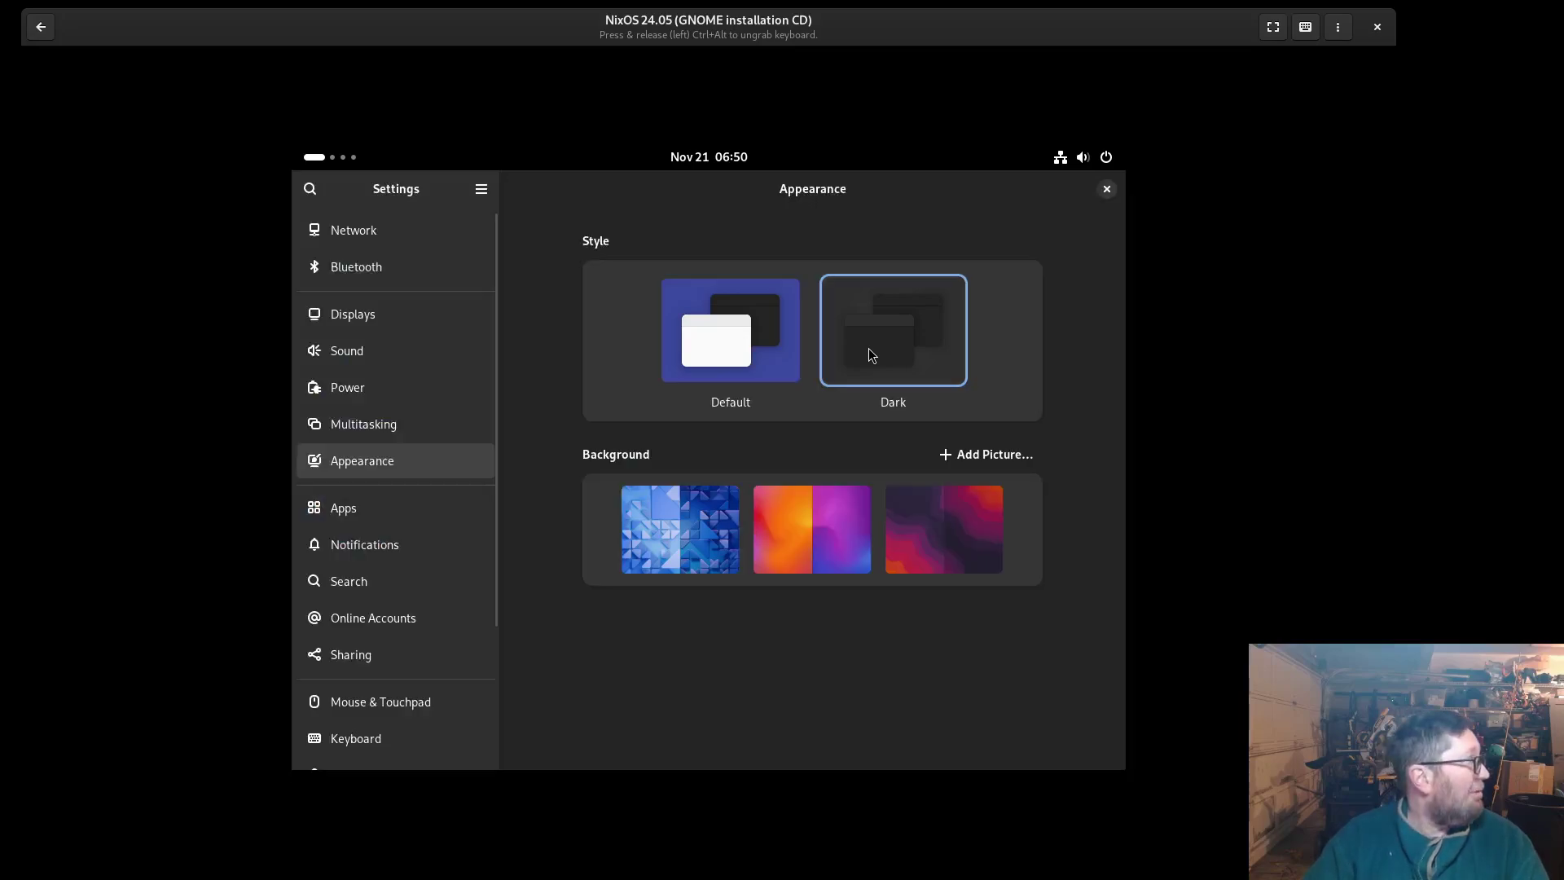
{"action": "left_click", "coordinate": [1108, 189]}
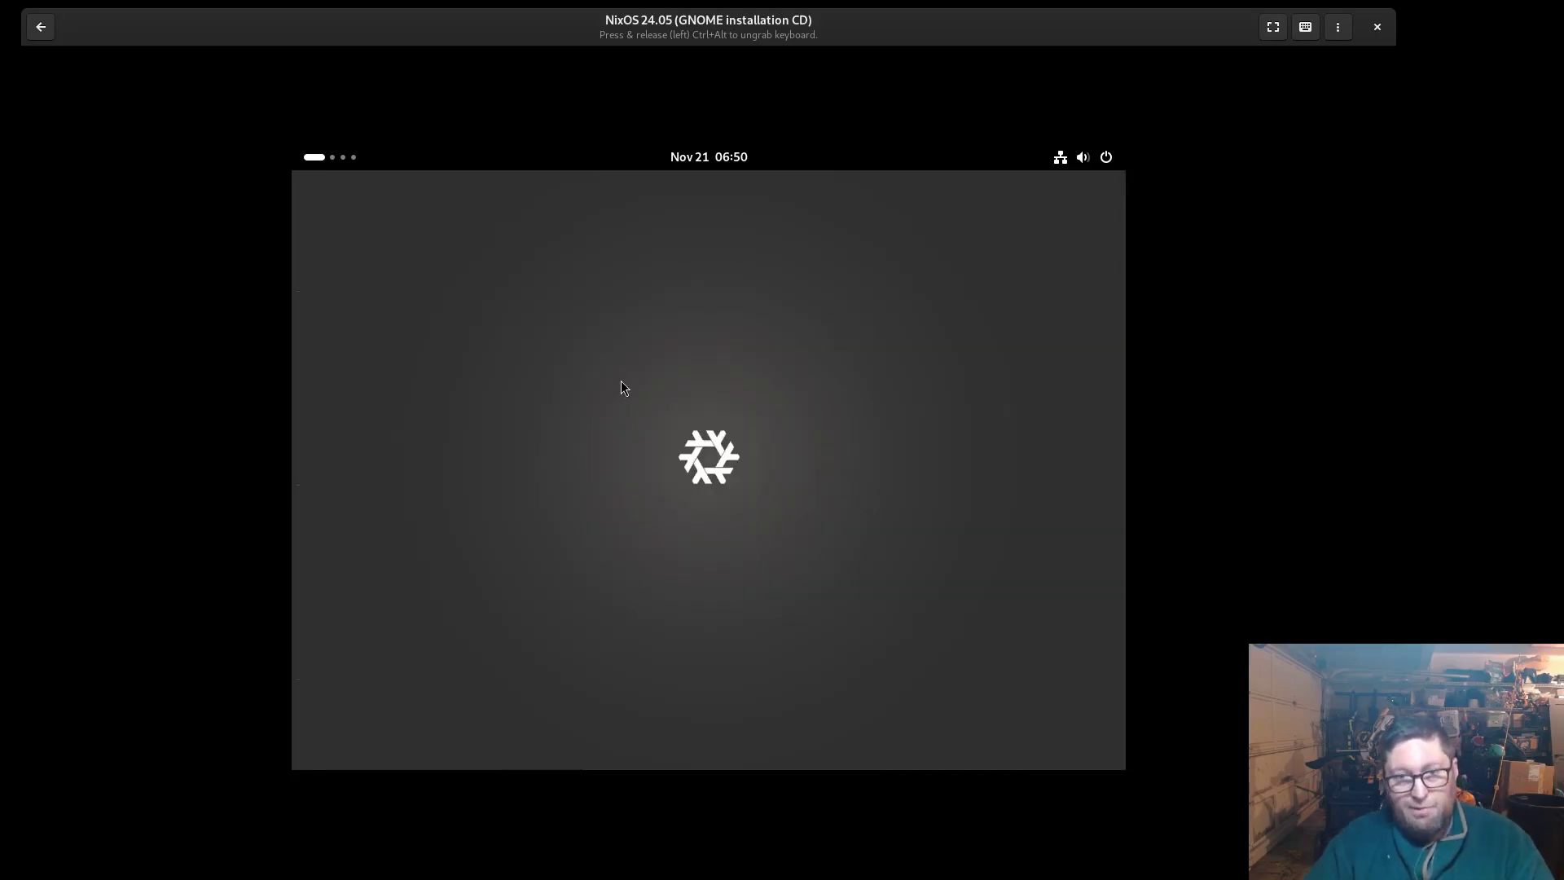
Open the Activities overview, return to the desktop, and reopen it
{"action": "key", "text": "super"}
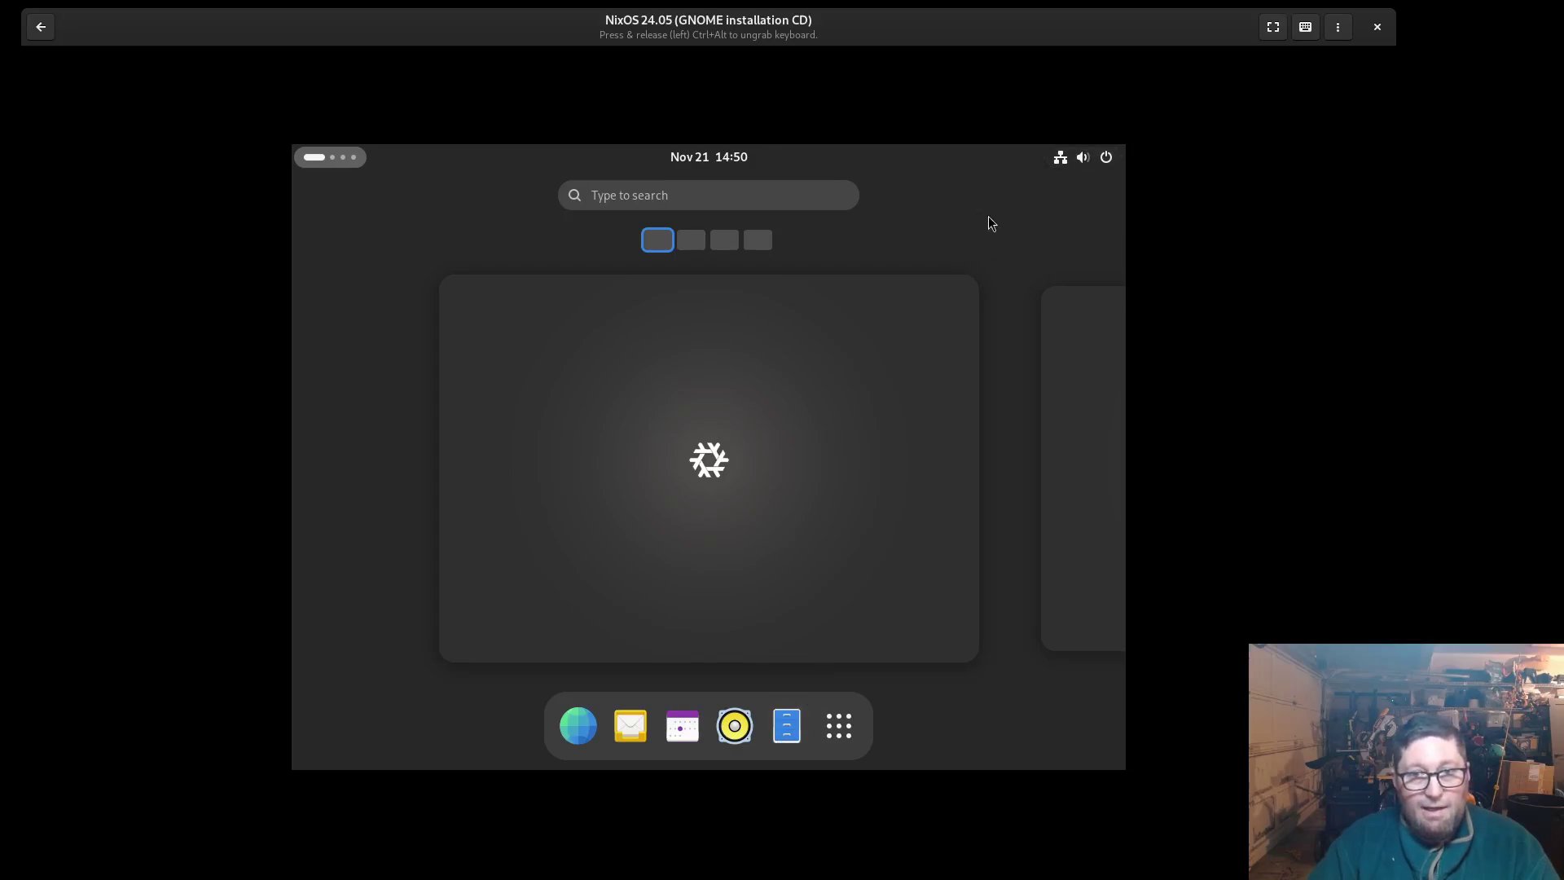
{"action": "left_click", "coordinate": [690, 499]}
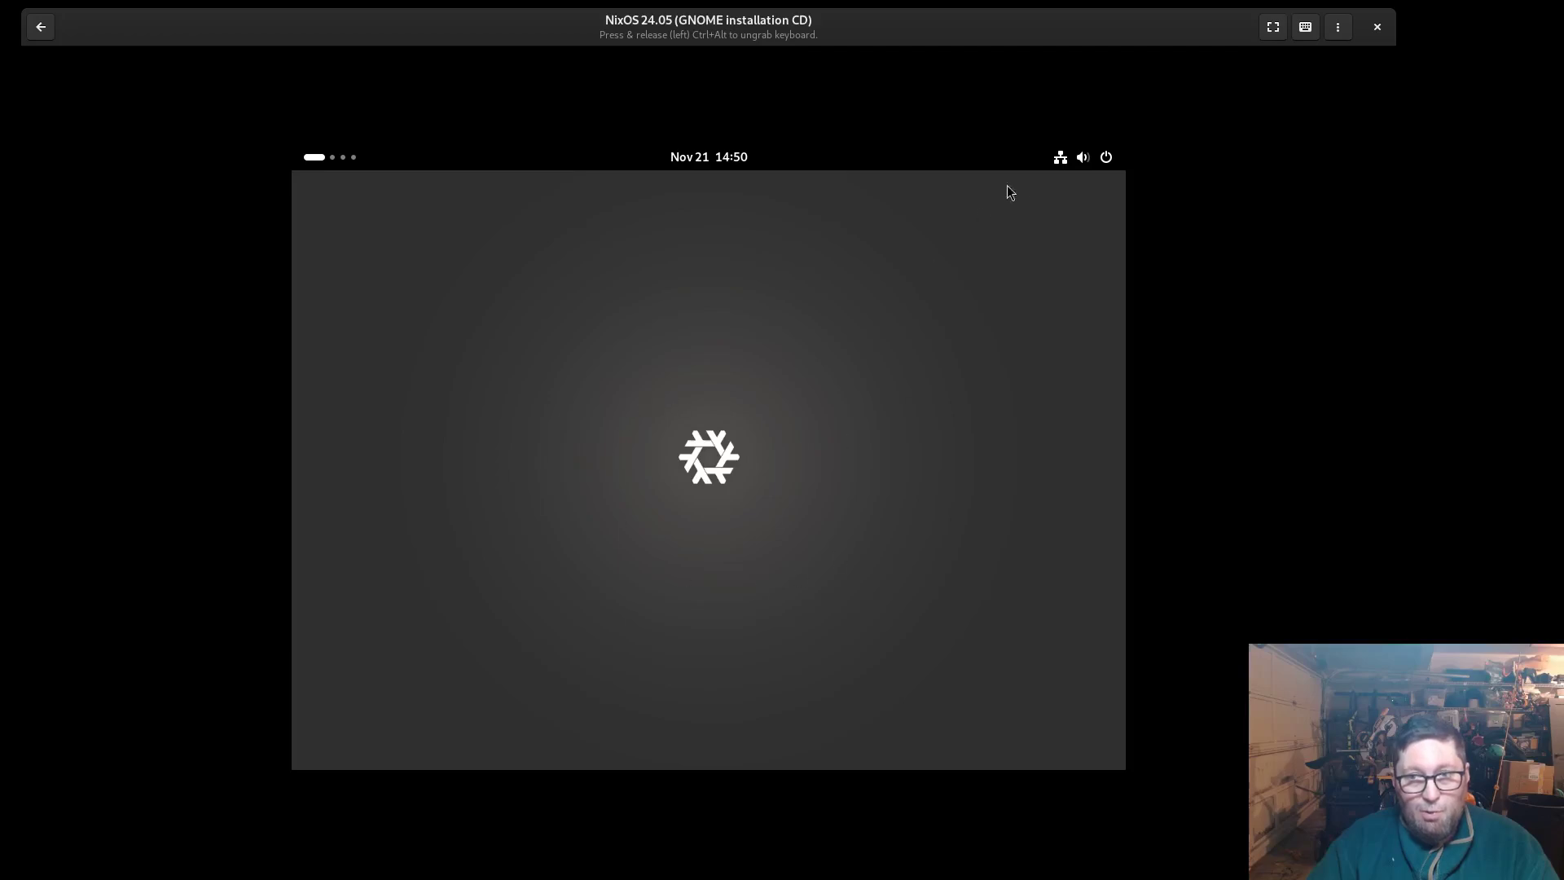
{"action": "key", "text": "super"}
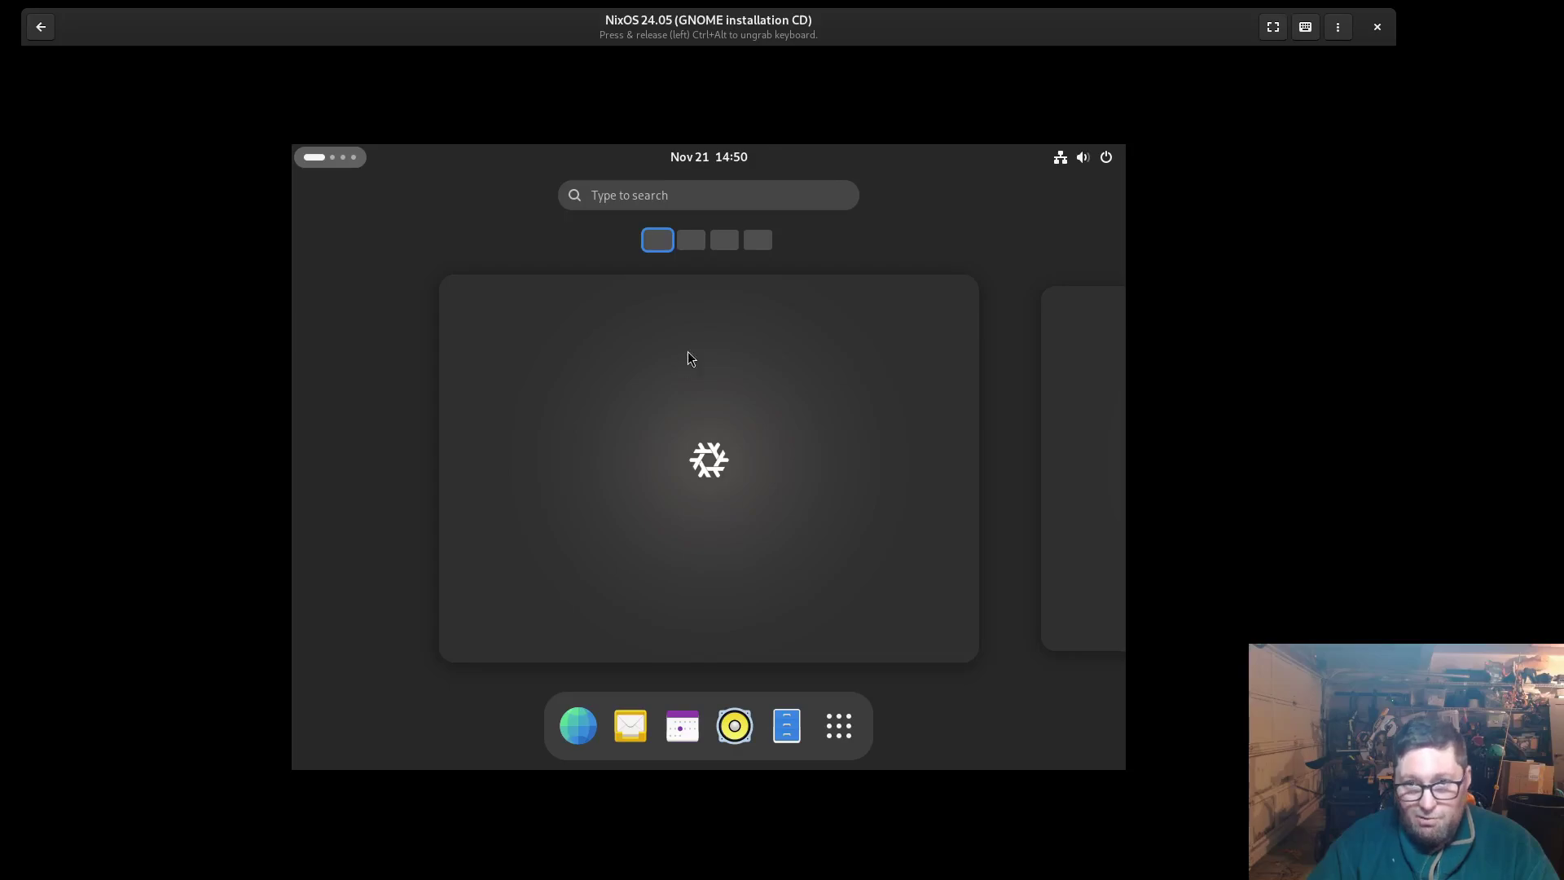
Search 'ter' in the overview, clear it, browse the app grid, then return to workspaces
{"action": "left_click", "coordinate": [647, 194]}
{"action": "type", "text": "ter"}
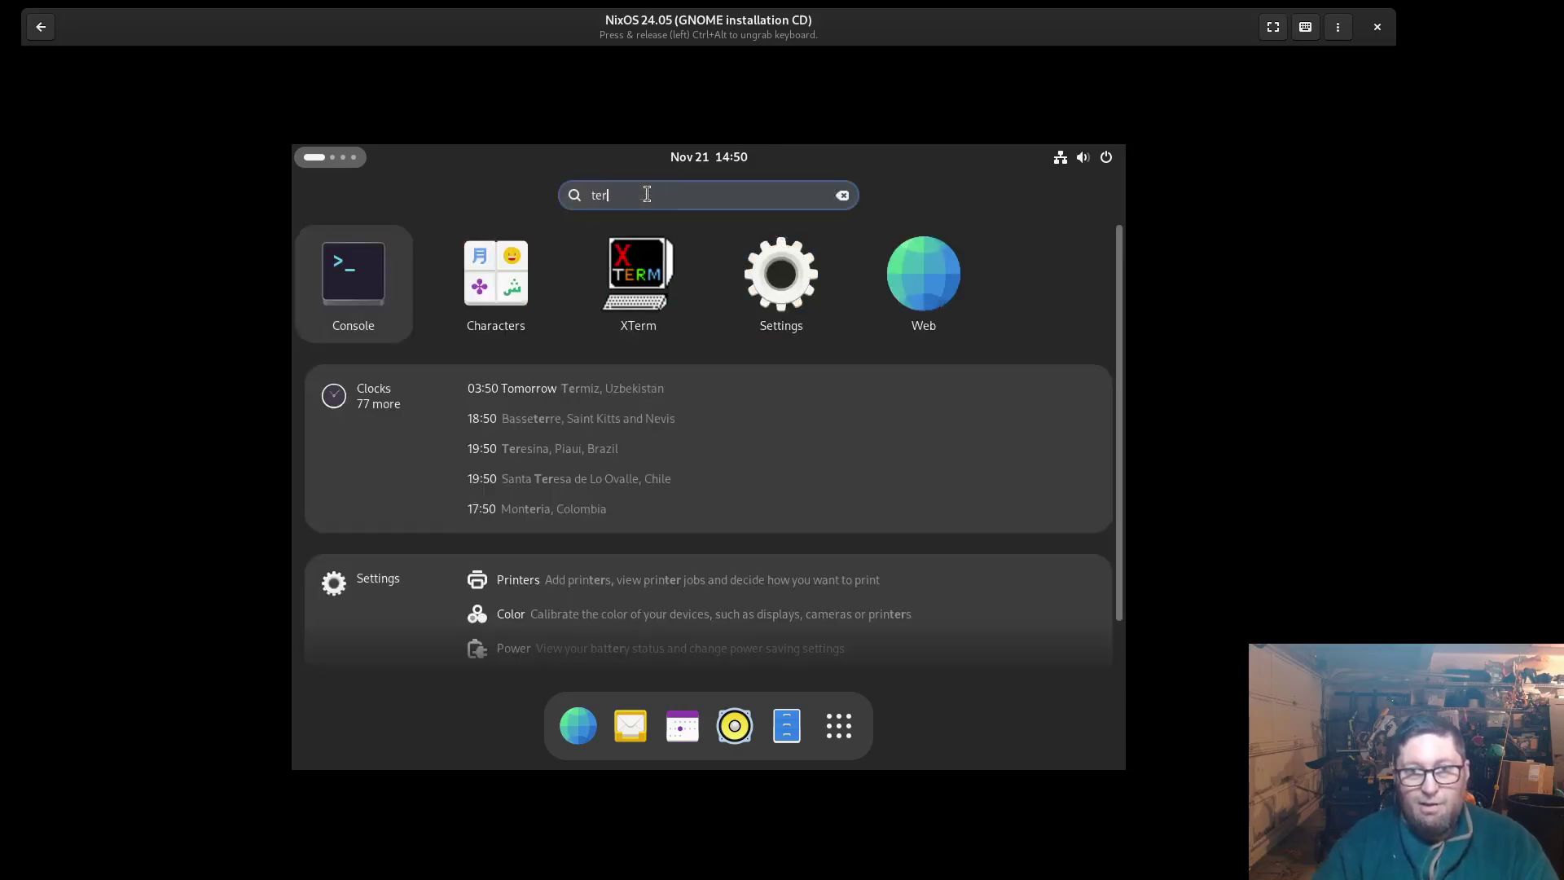
{"action": "key", "text": "Escape"}
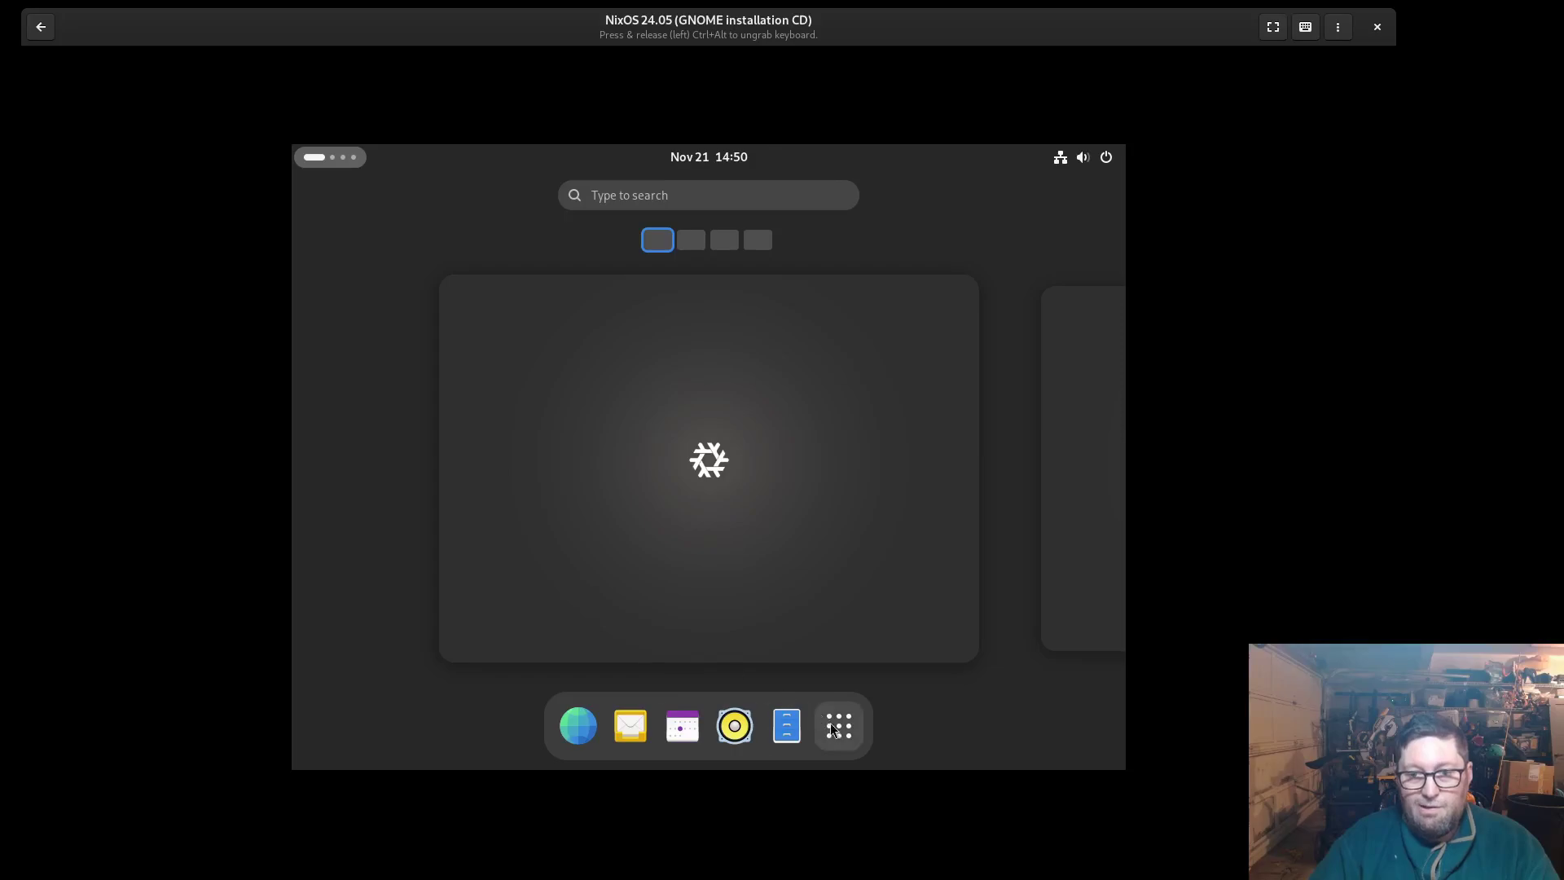
{"action": "left_click", "coordinate": [832, 728]}
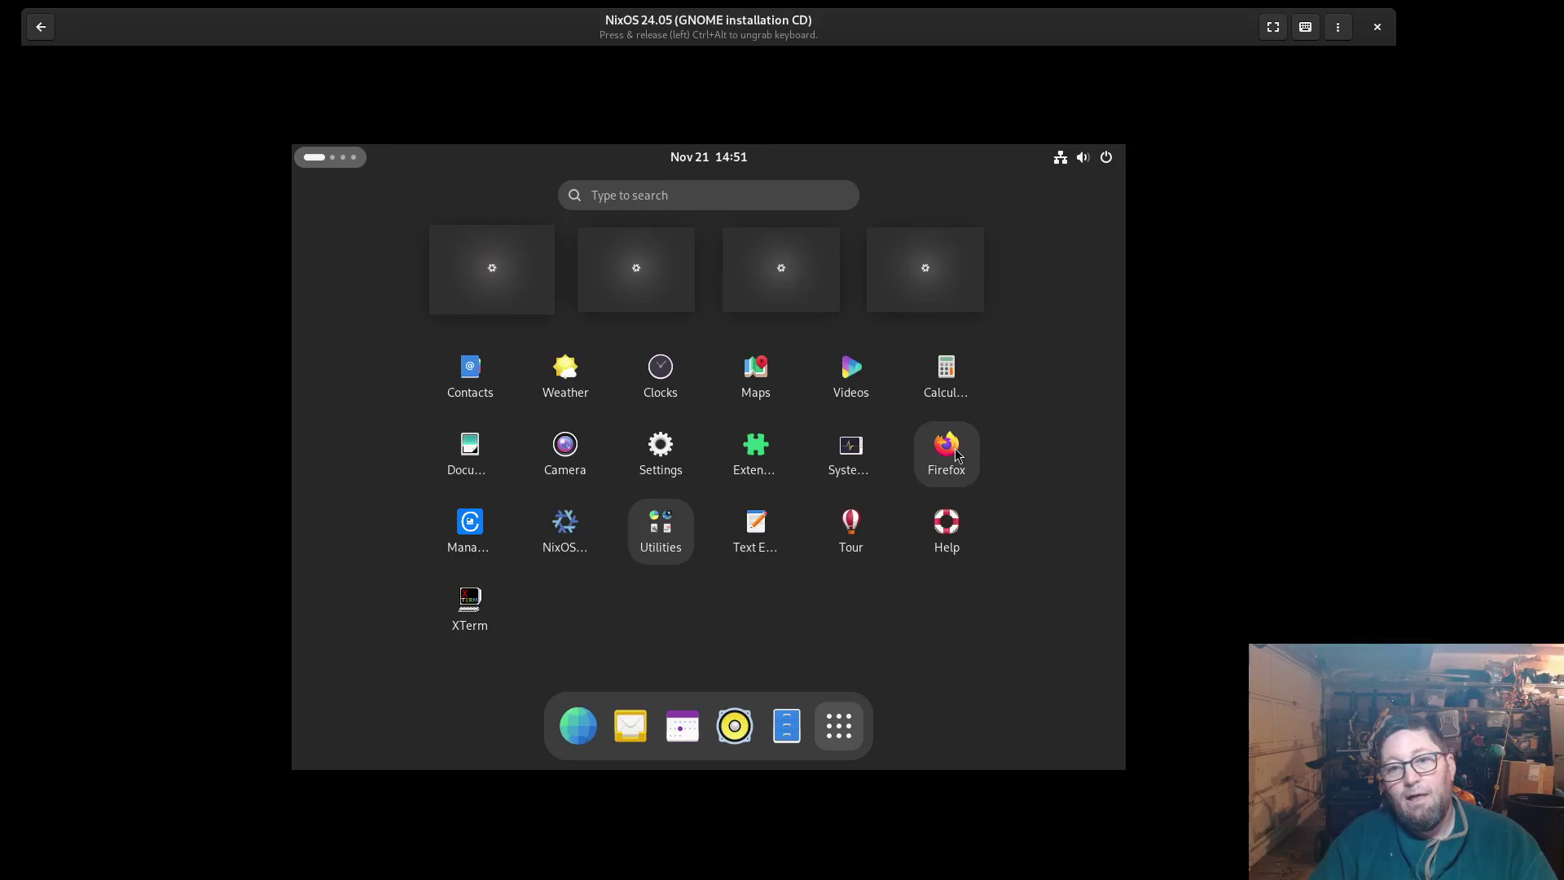
{"action": "left_click", "coordinate": [757, 336]}
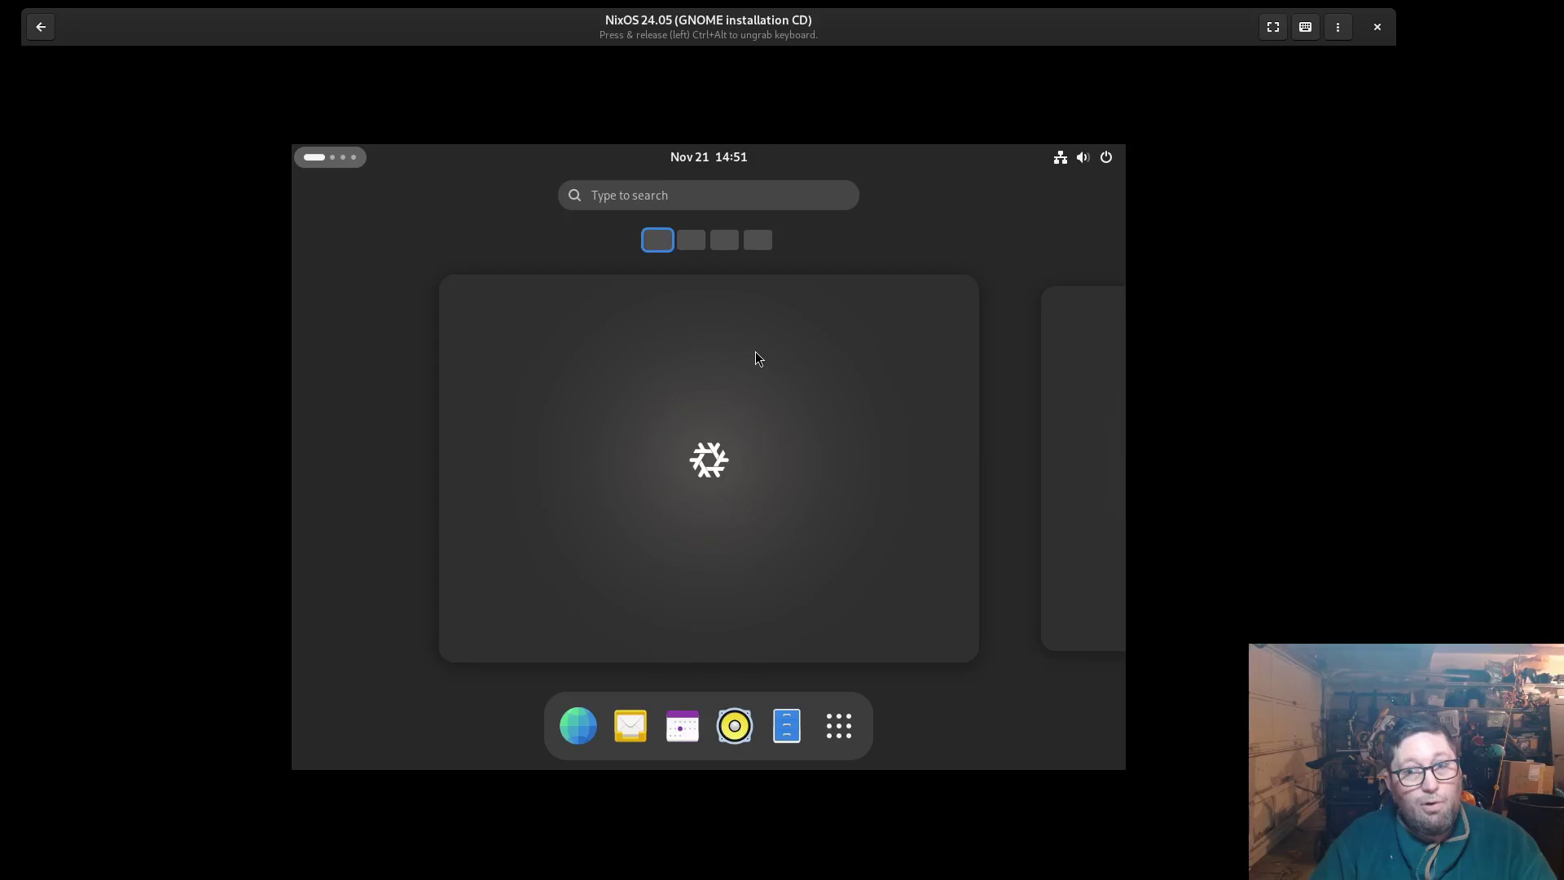
View NixOS 24.05 system details (4.0 GiB memory) under System > About, then close Settings
{"action": "left_click", "coordinate": [758, 358]}
{"action": "left_click", "coordinate": [1071, 157]}
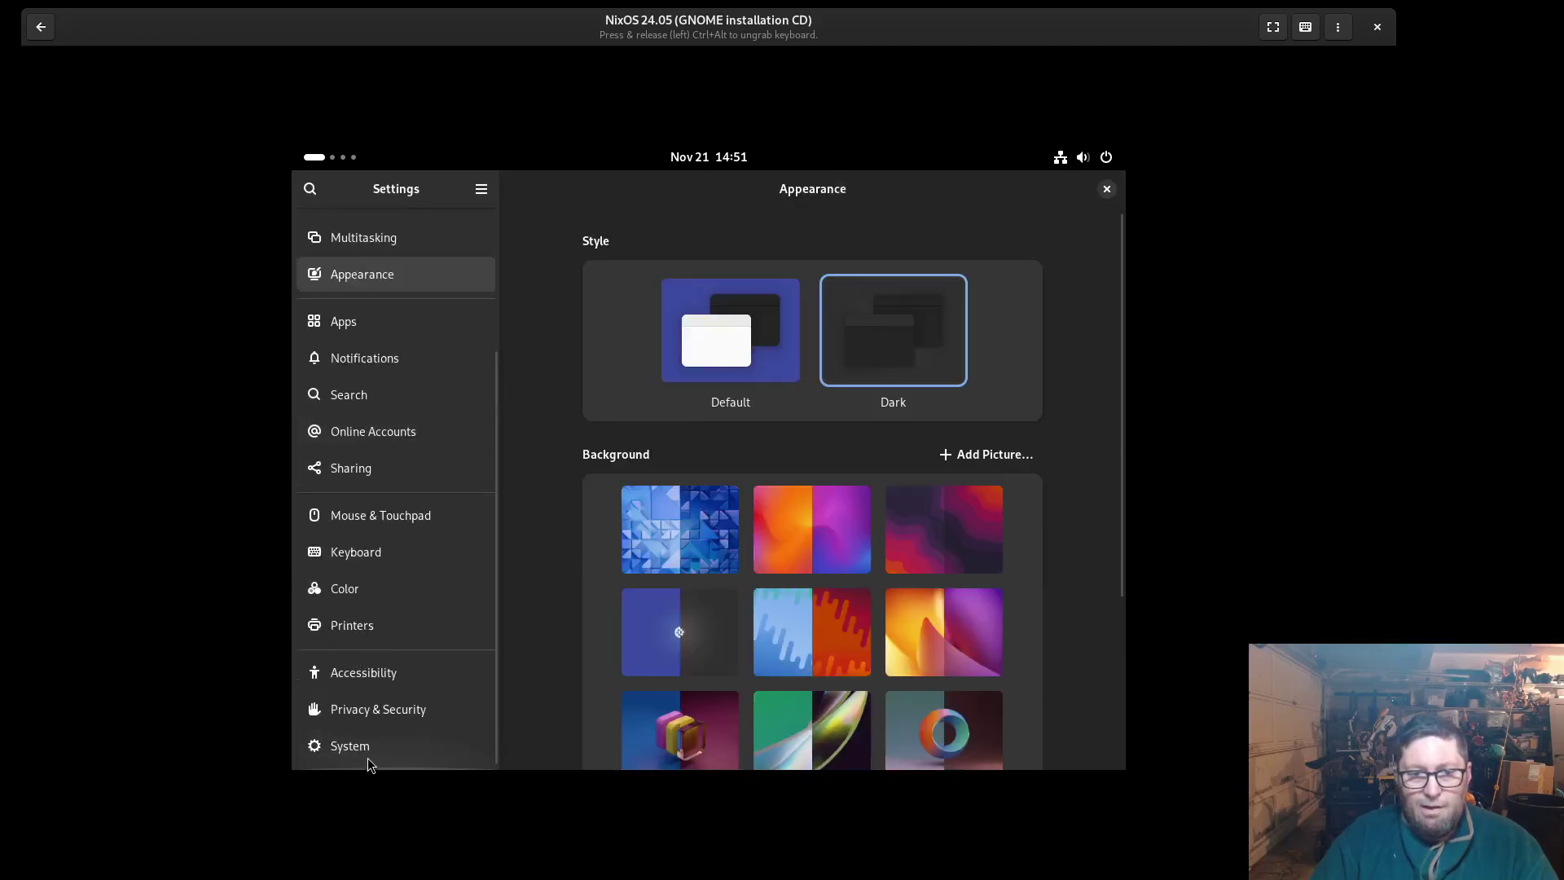
{"action": "left_click", "coordinate": [372, 751]}
{"action": "left_click", "coordinate": [763, 471]}
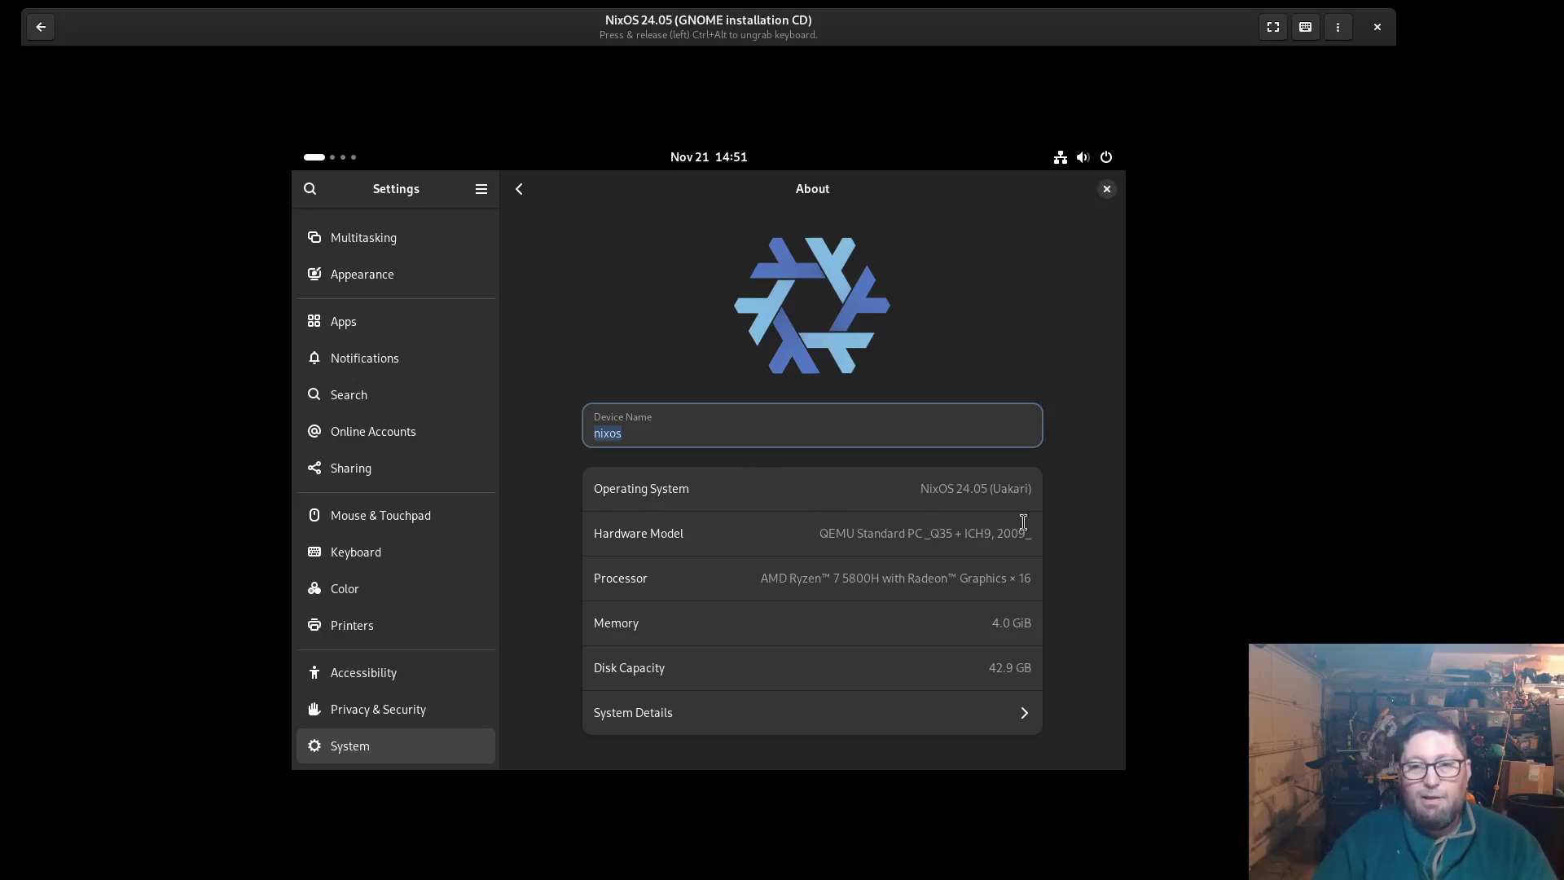
{"action": "left_click", "coordinate": [779, 714]}
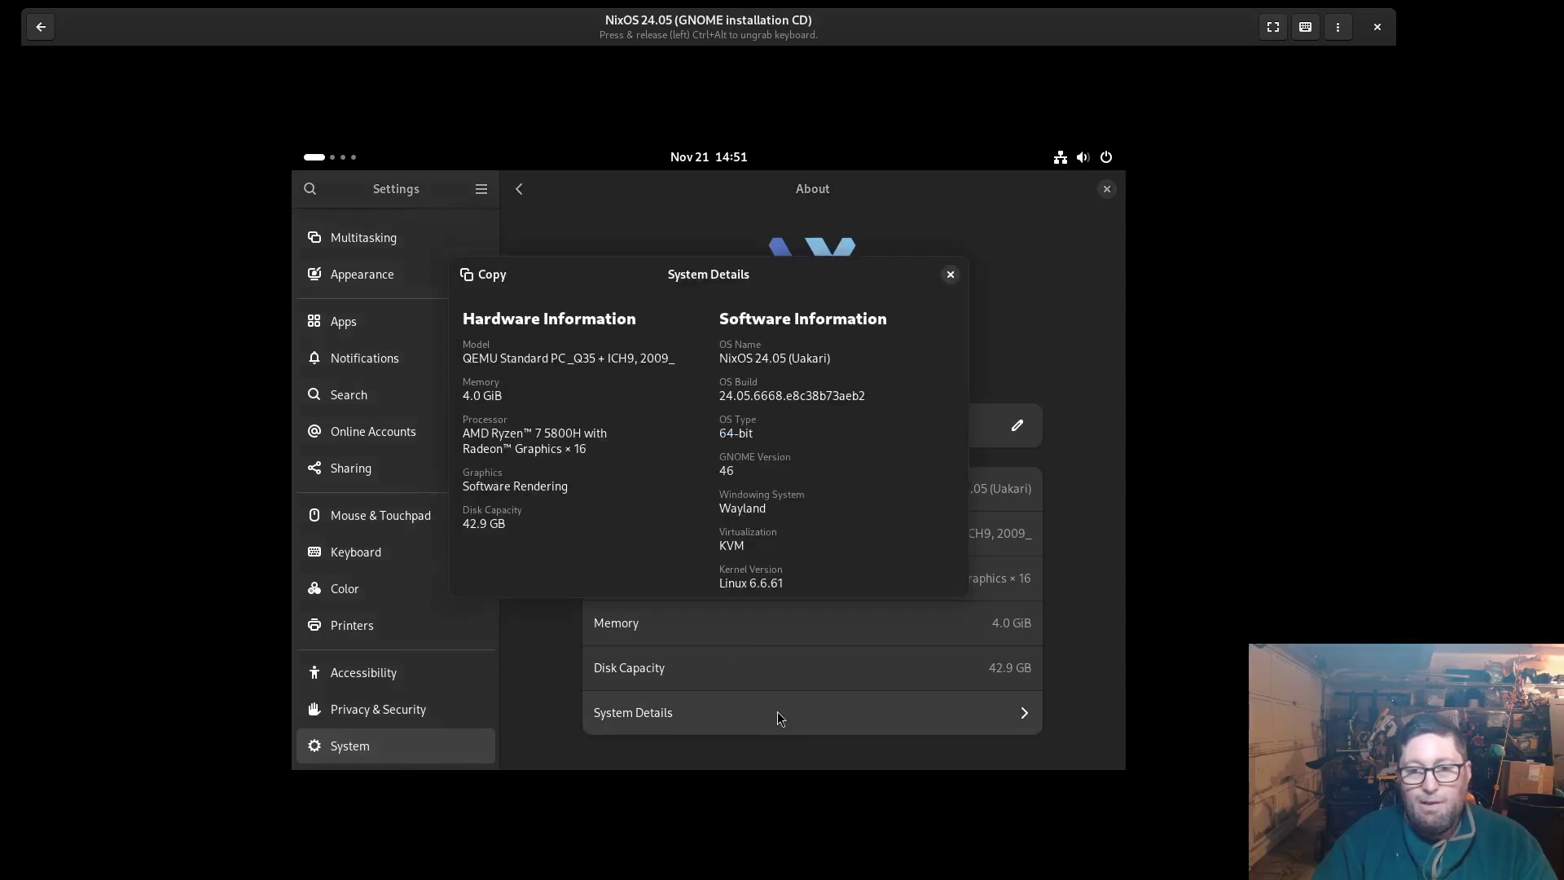
{"action": "left_click", "coordinate": [950, 274]}
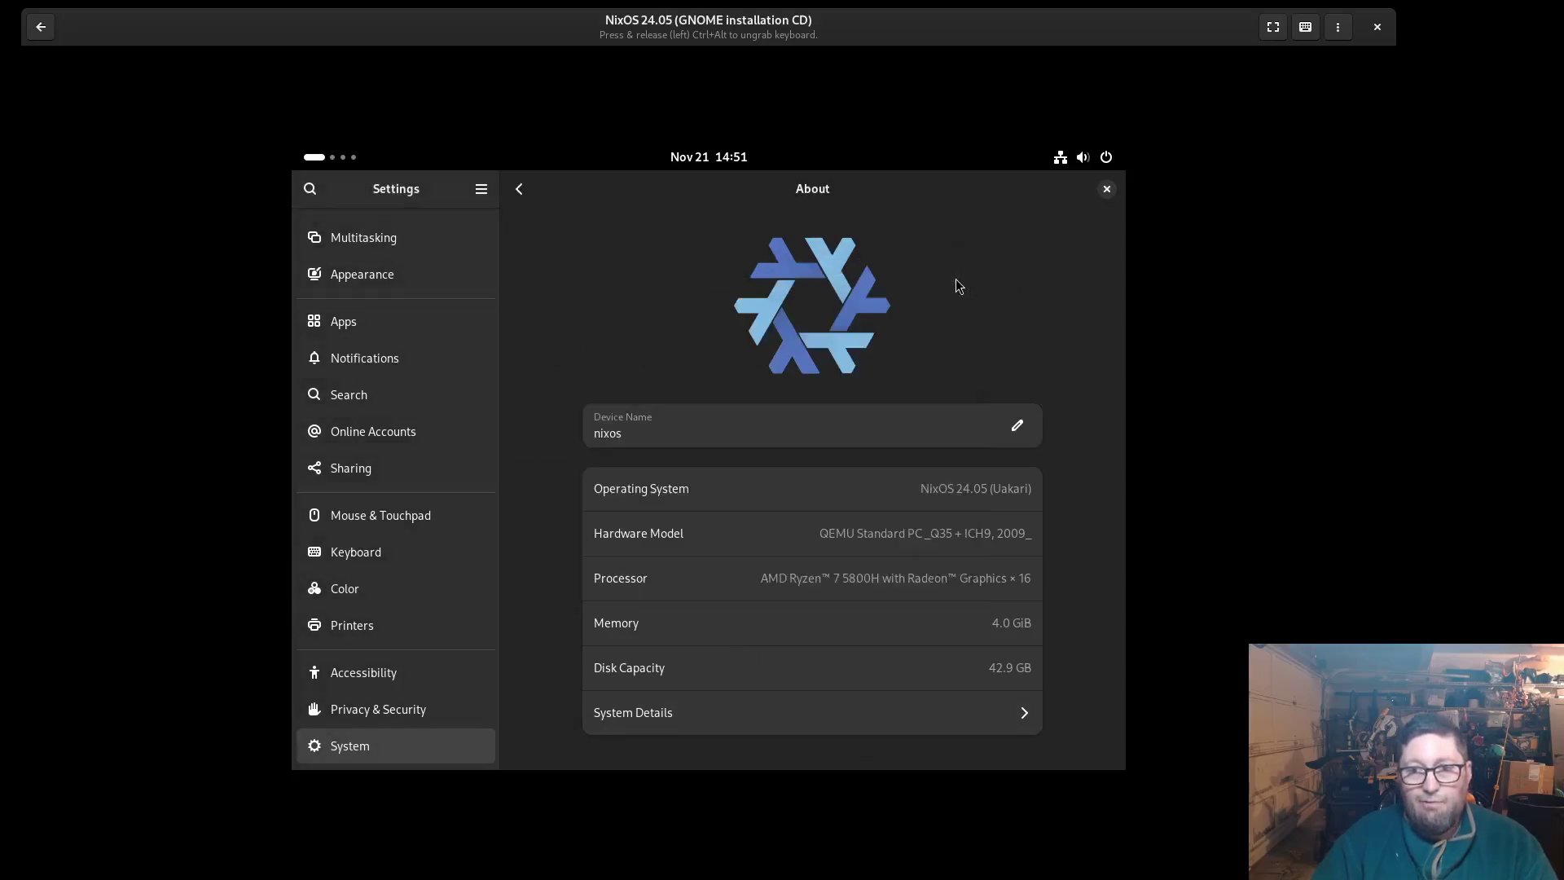
{"action": "left_click", "coordinate": [1107, 189]}
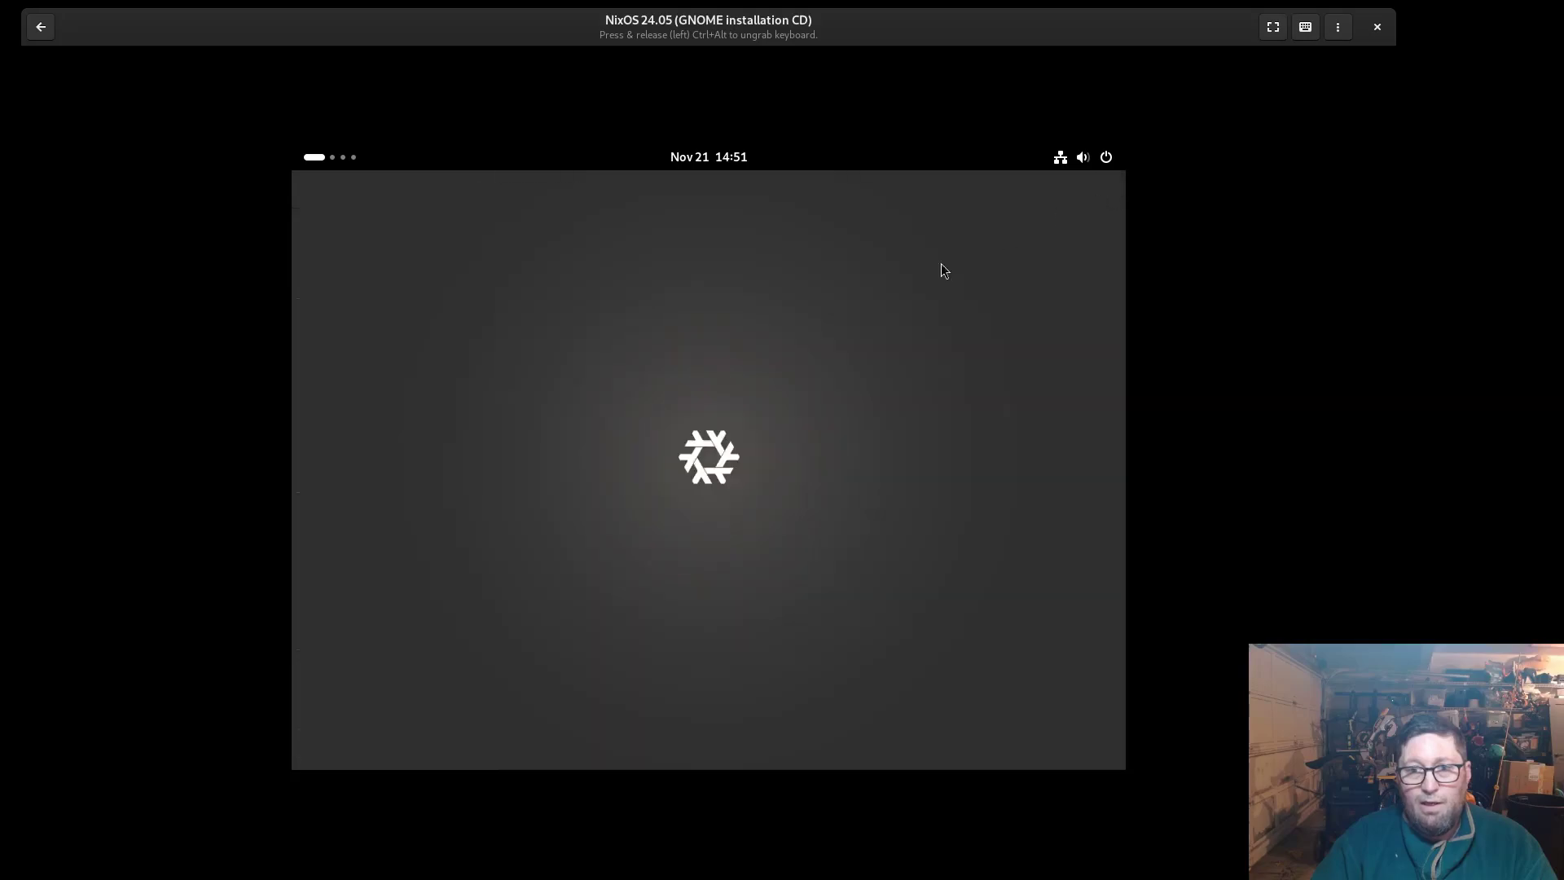
Open and close the top-bar calendar panel twice
{"action": "left_click", "coordinate": [703, 158]}
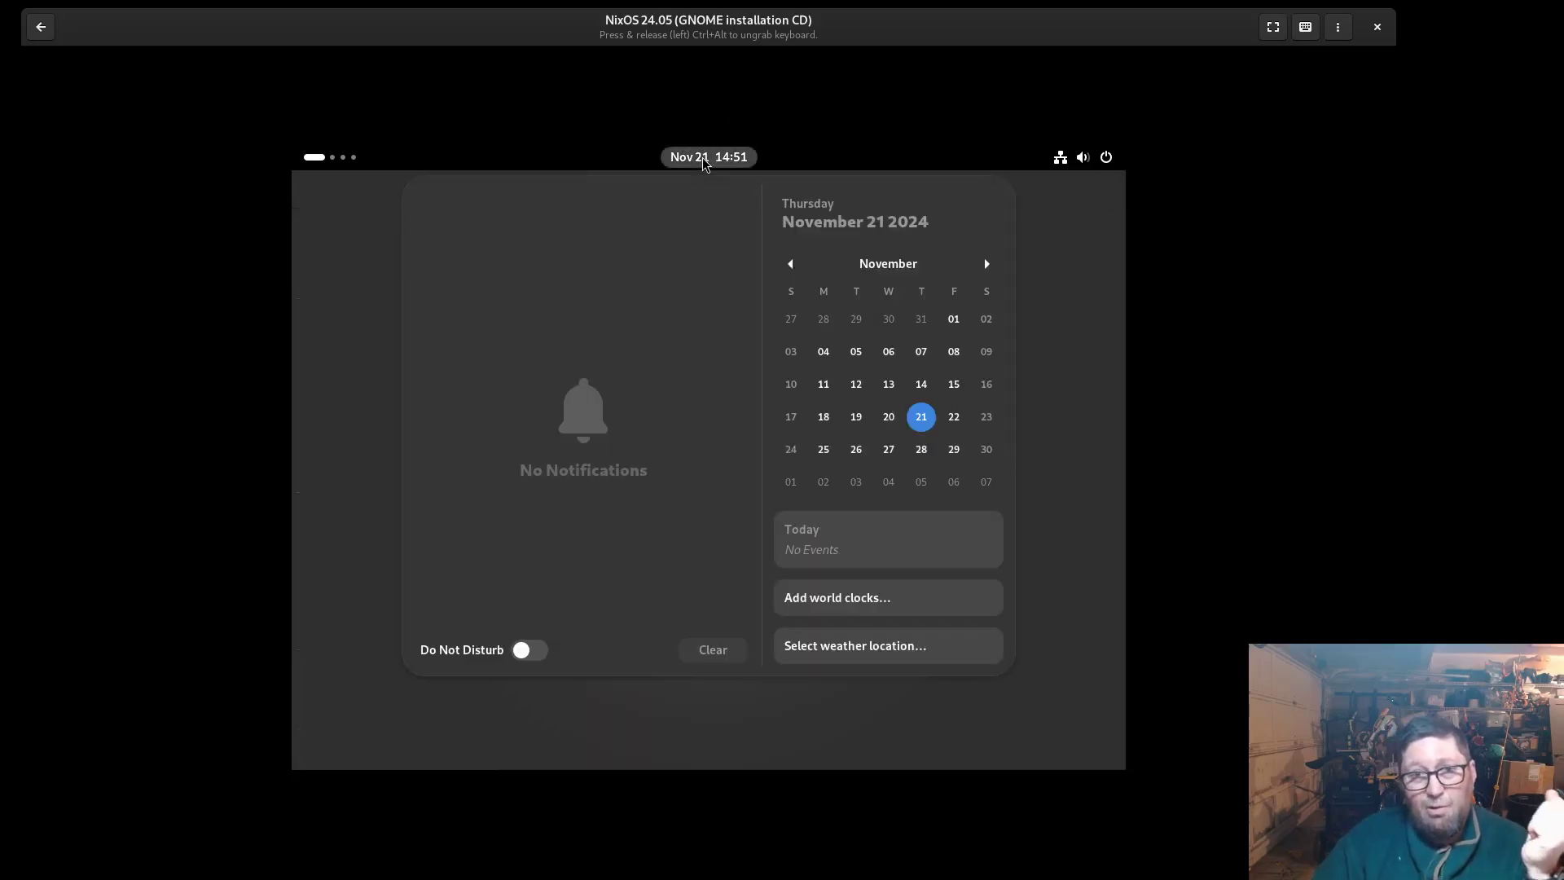
{"action": "left_click", "coordinate": [702, 158]}
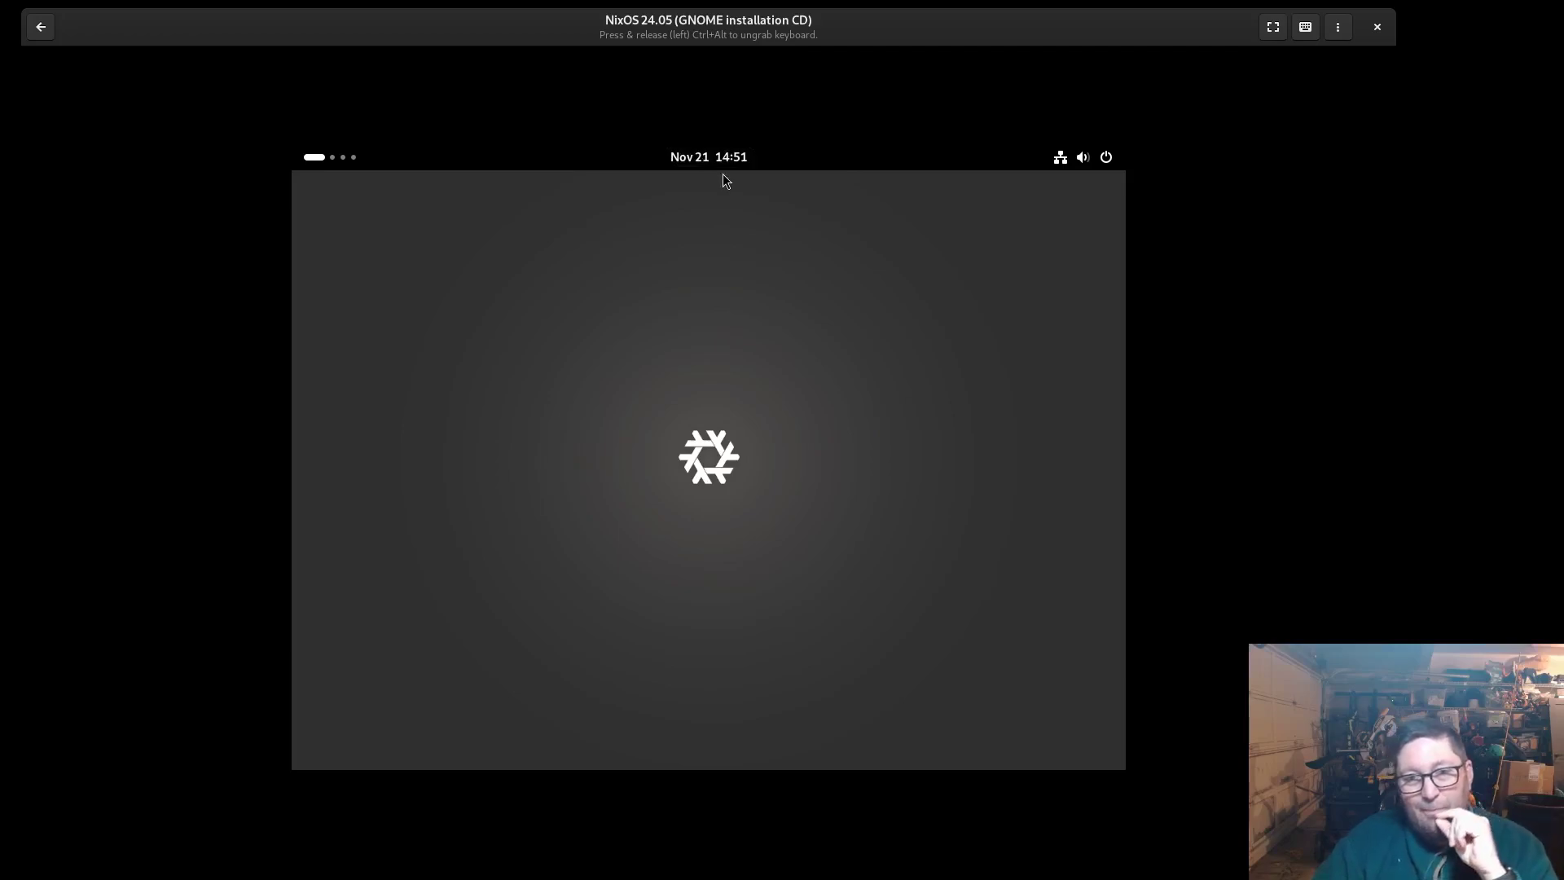
{"action": "left_click", "coordinate": [721, 157]}
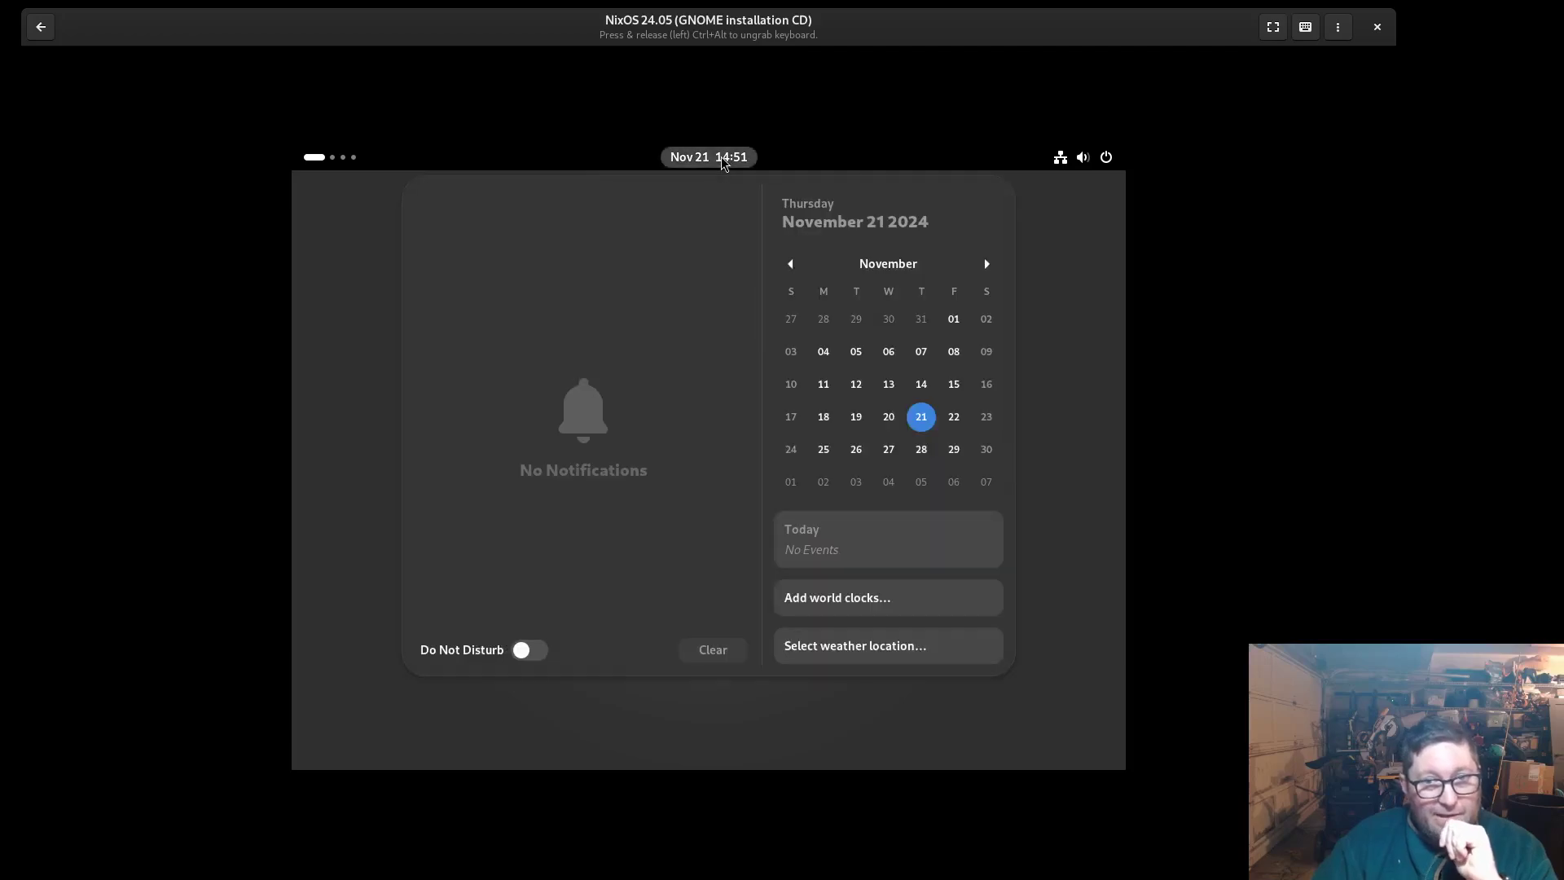
{"action": "left_click", "coordinate": [721, 156]}
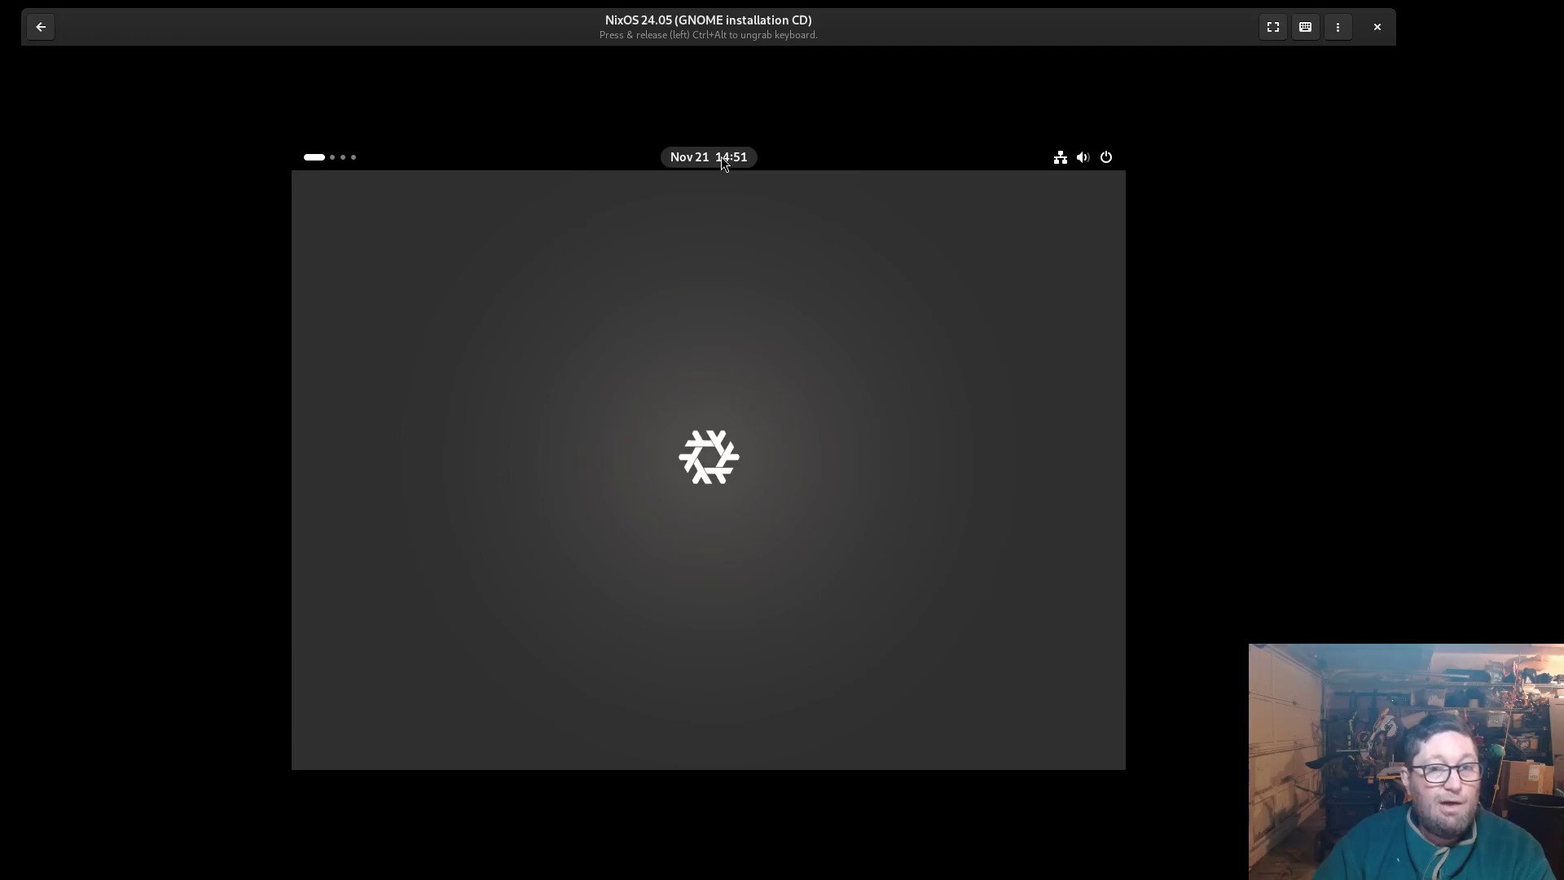
Launch Firefox from the app grid, close its welcome window, and reopen Activities
{"action": "key", "text": "super"}
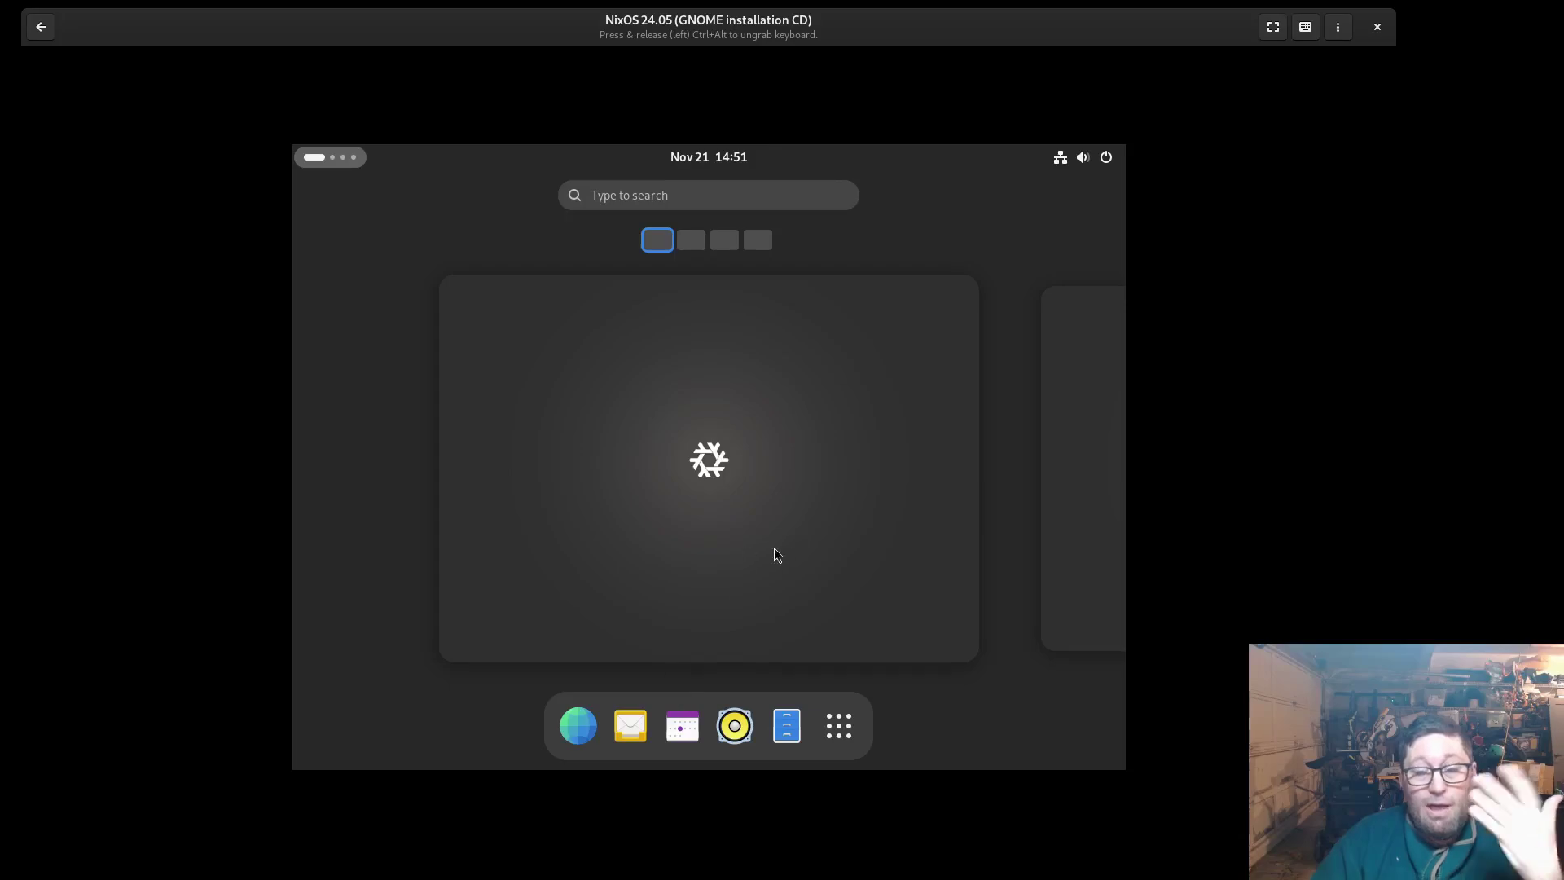
{"action": "left_click", "coordinate": [838, 726]}
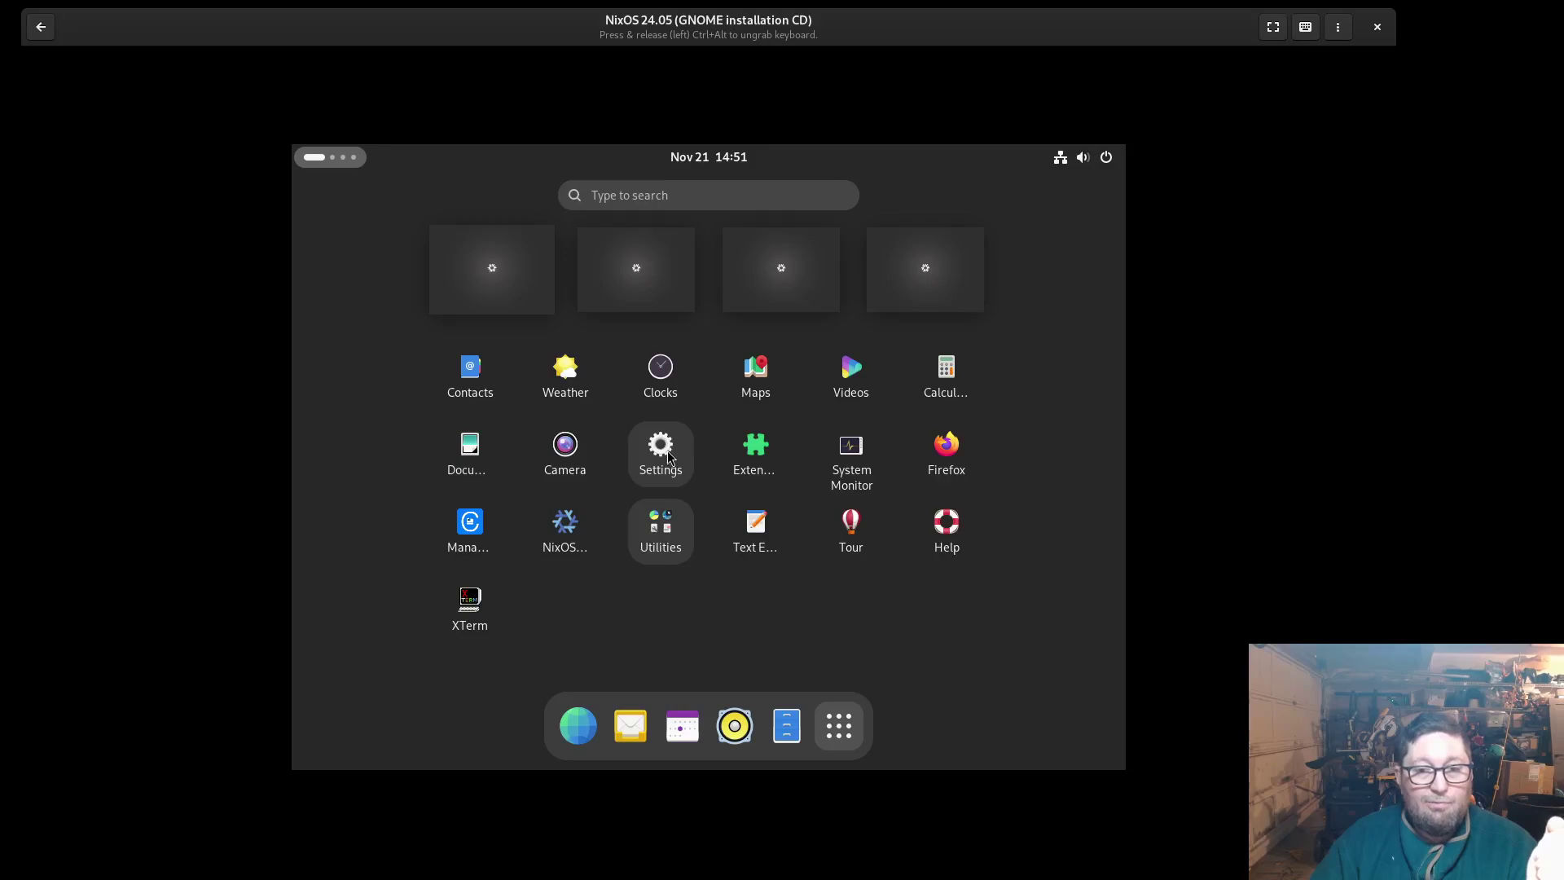
{"action": "left_click", "coordinate": [946, 456]}
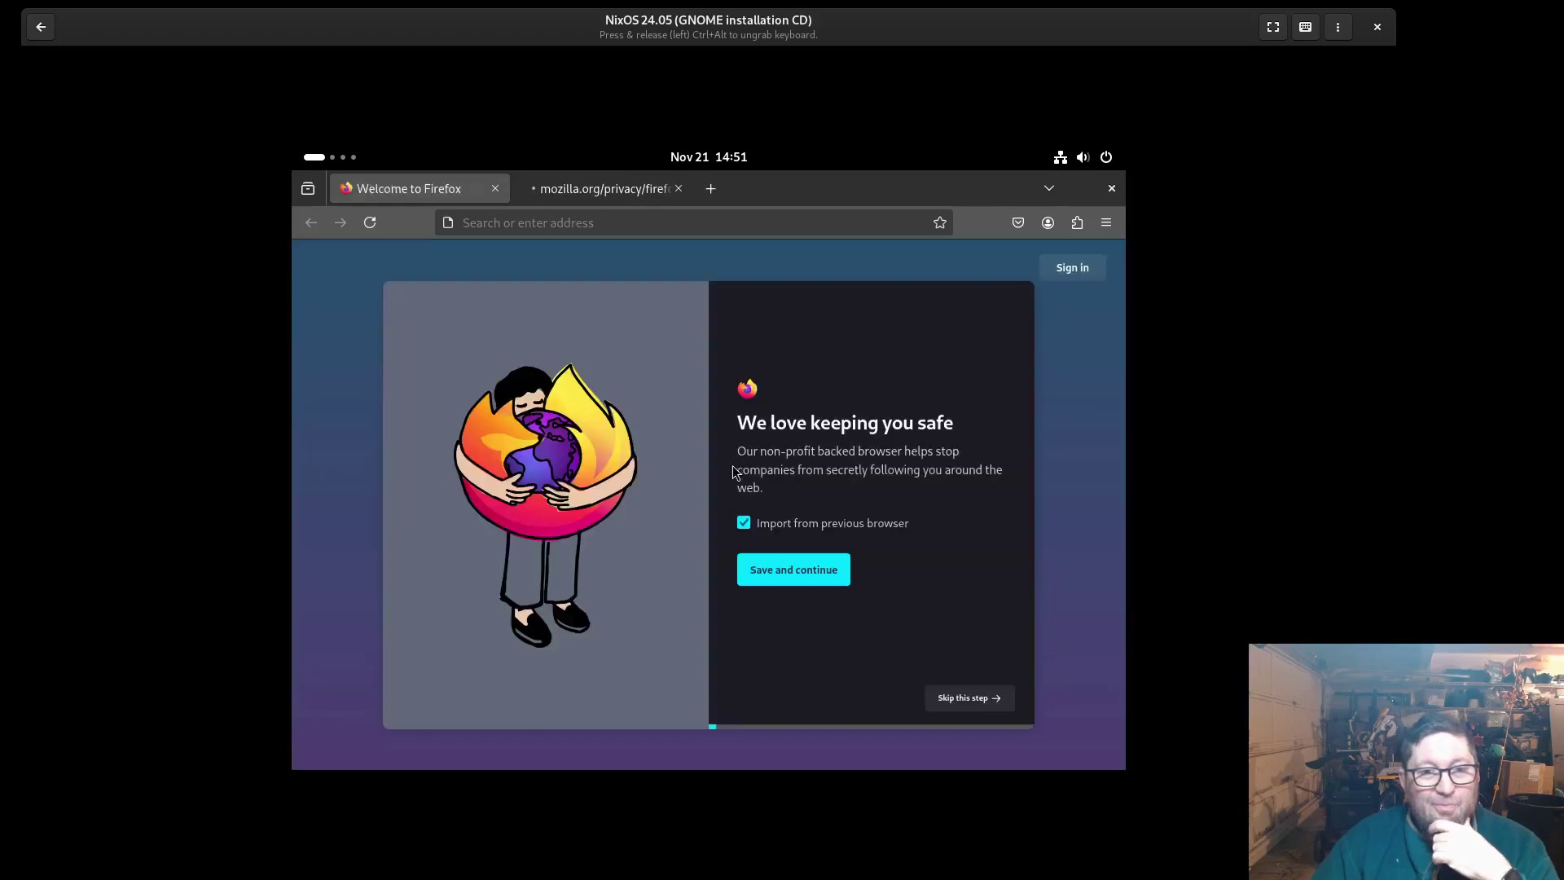
{"action": "left_click", "coordinate": [1118, 194]}
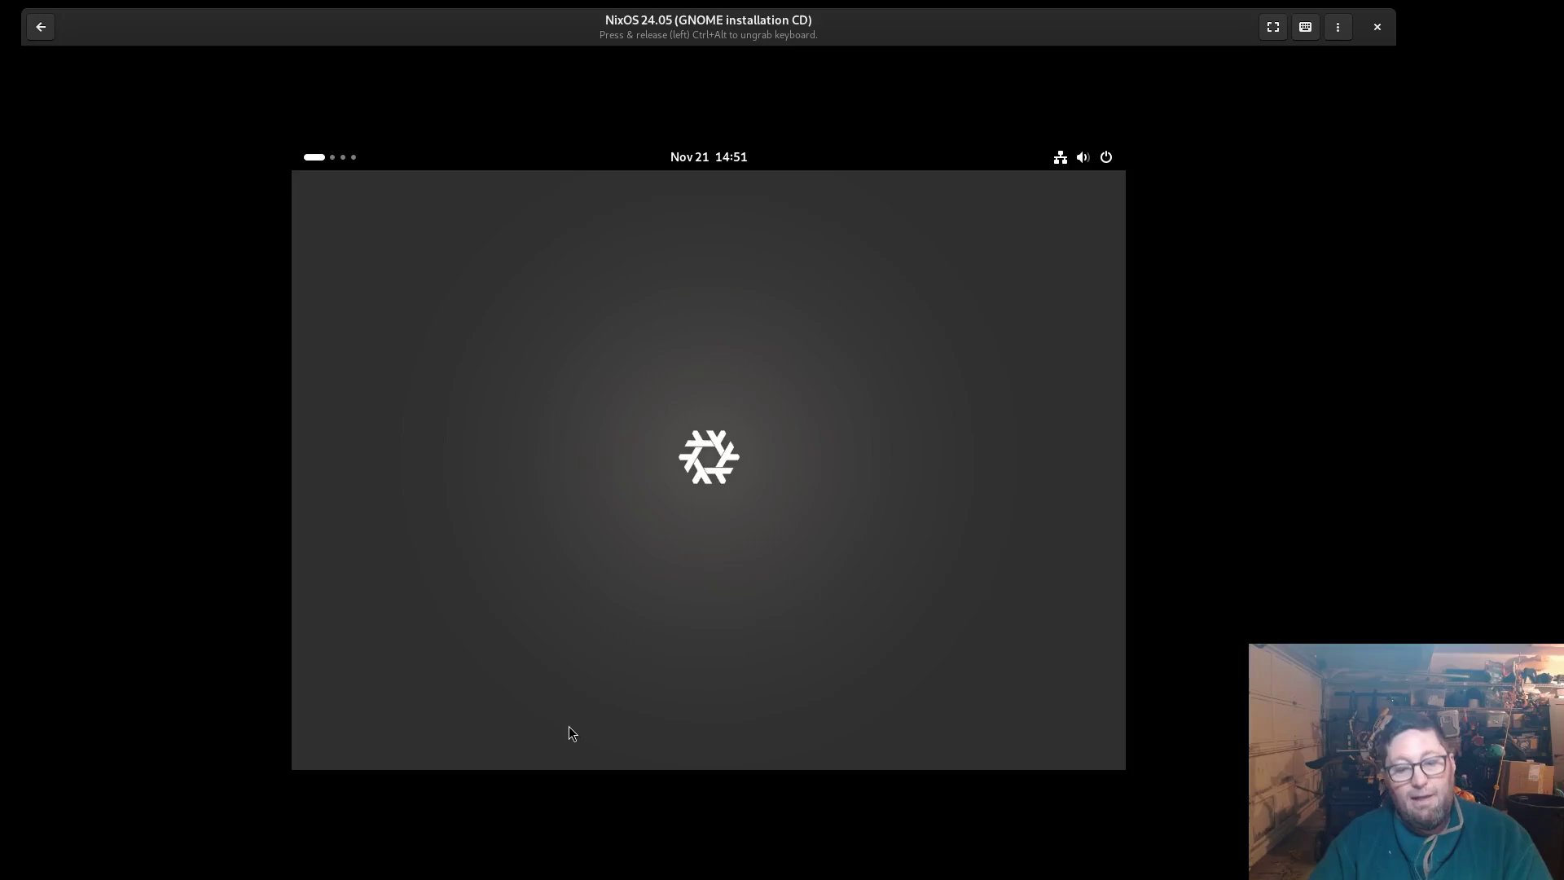
{"action": "key", "text": "super"}
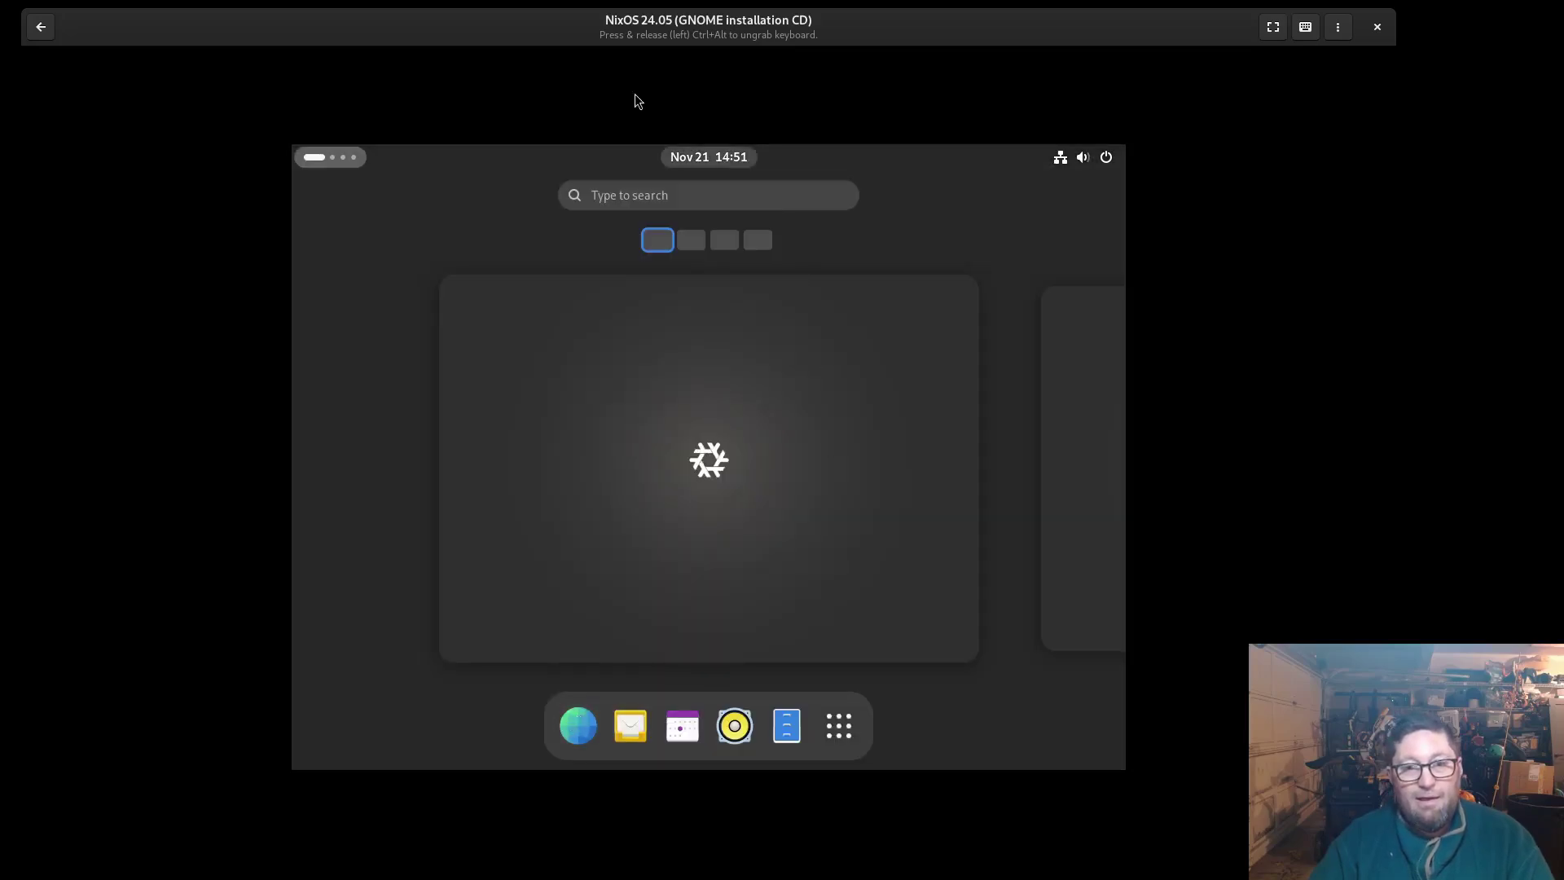